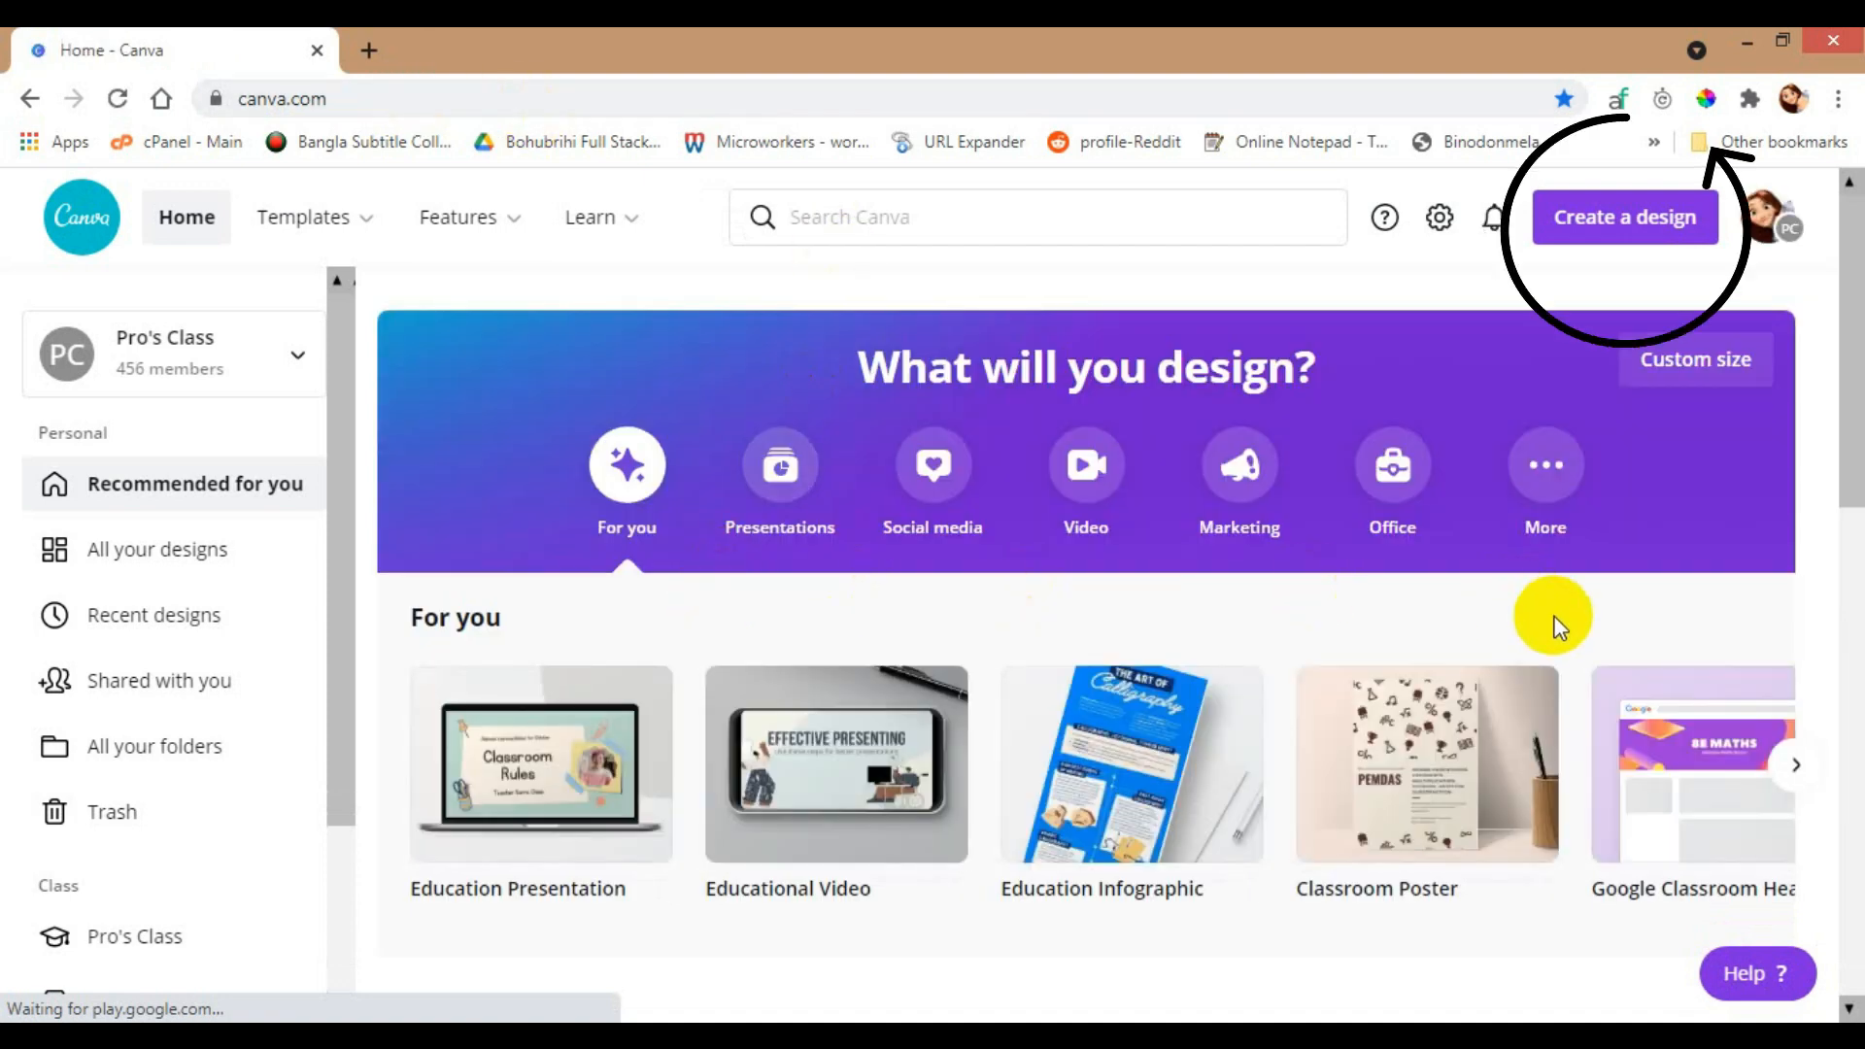
Create a new YouTube Thumbnail design.
{"action": "left_click", "coordinate": [1623, 217]}
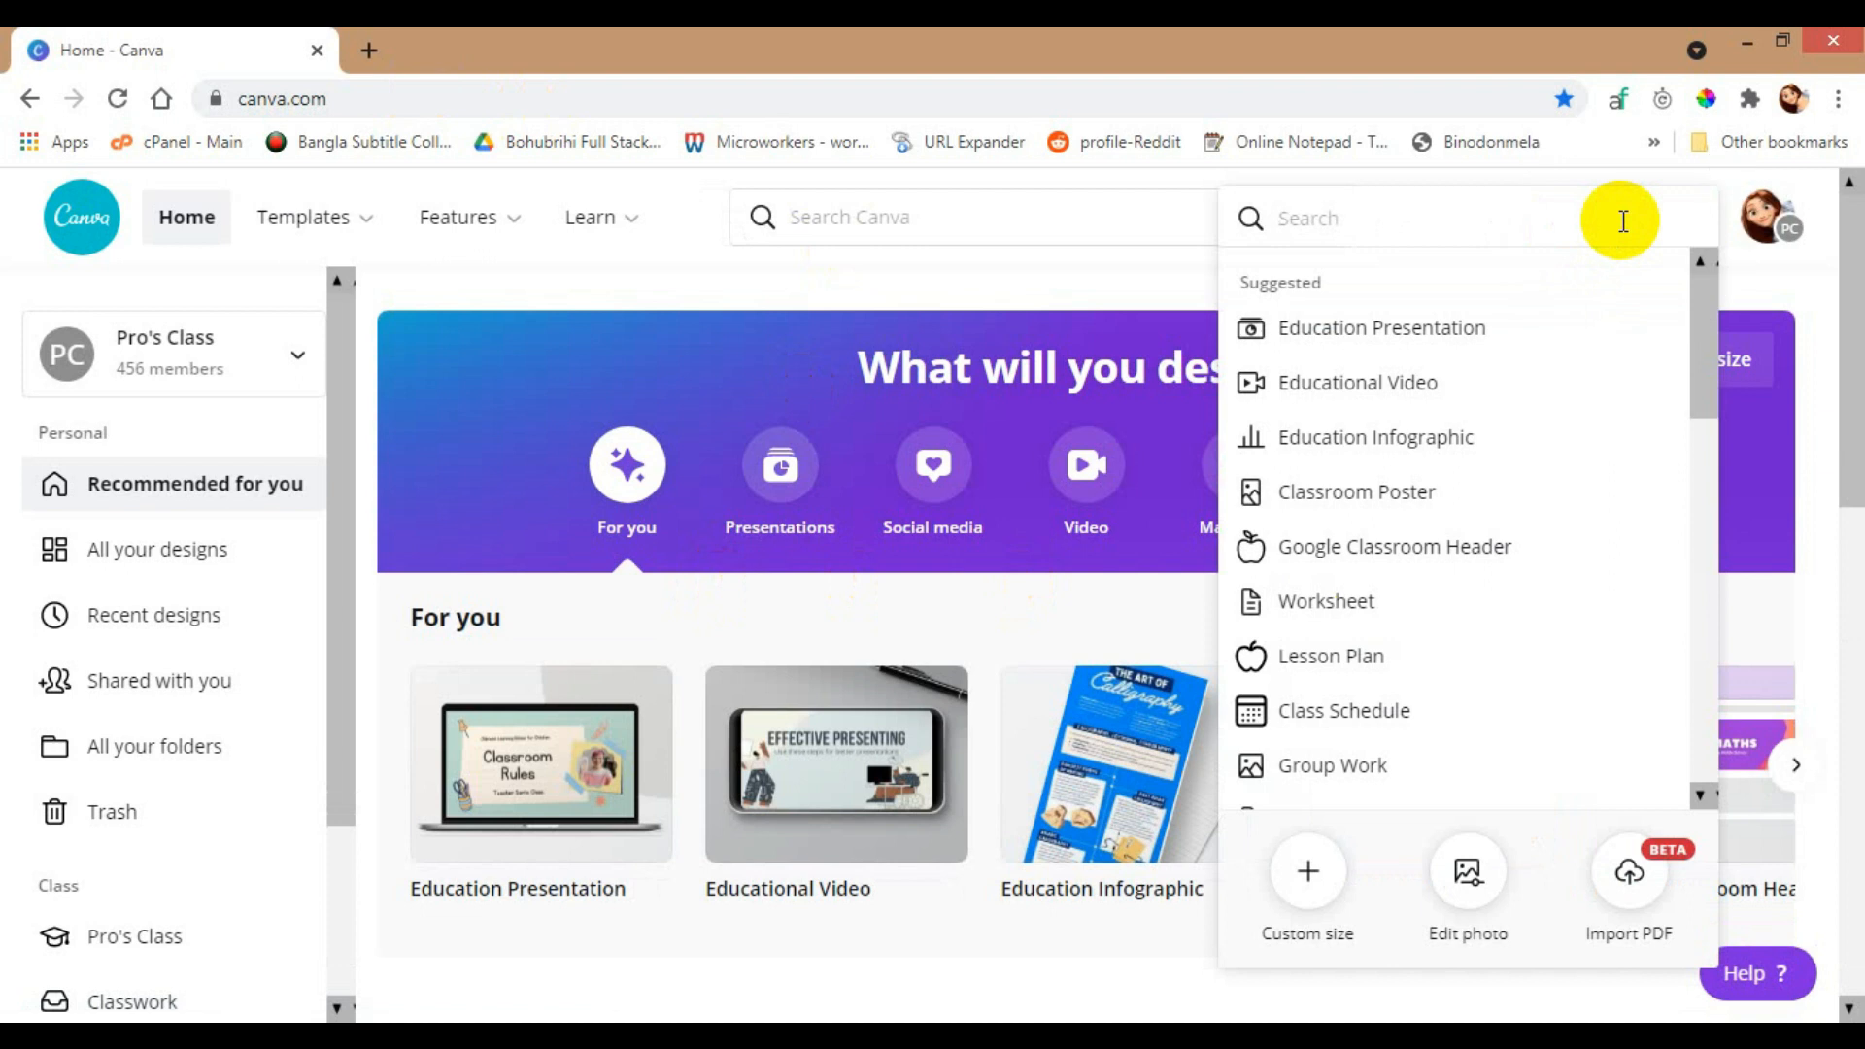
{"action": "type", "text": "youtube thumb"}
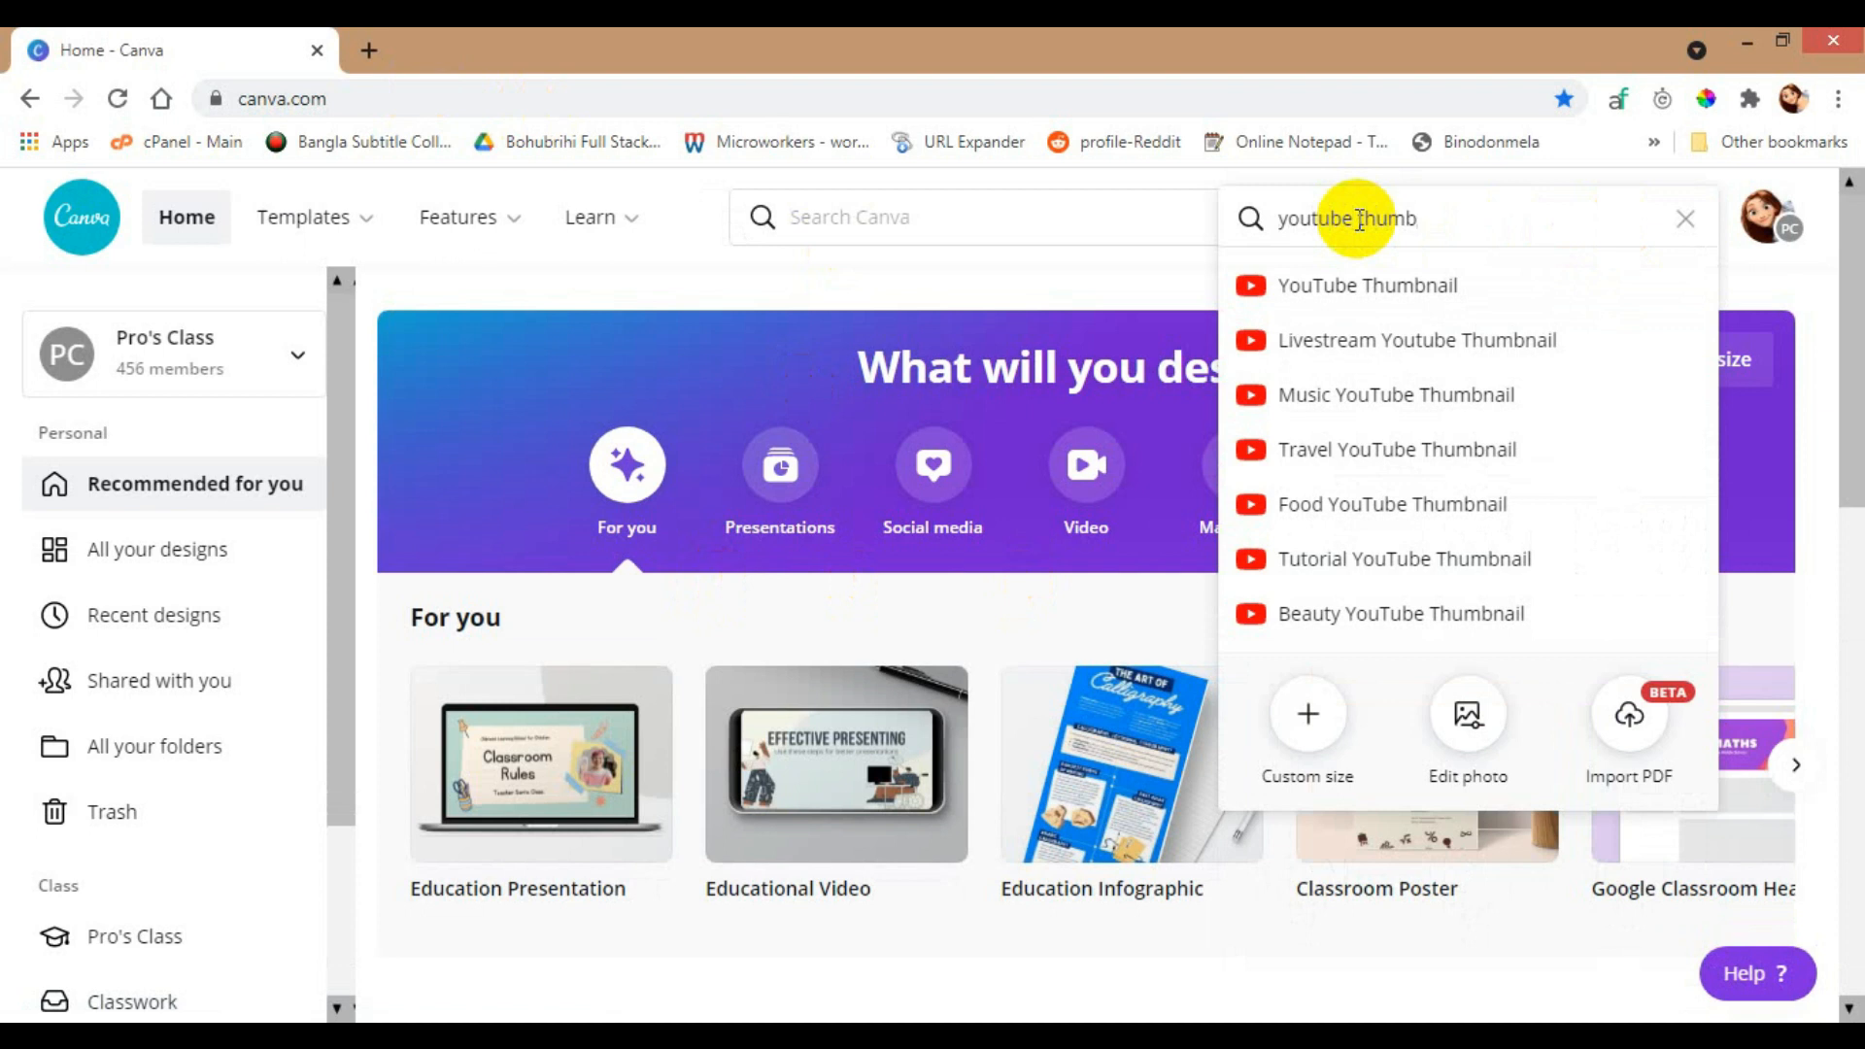
{"action": "left_click", "coordinate": [1504, 304]}
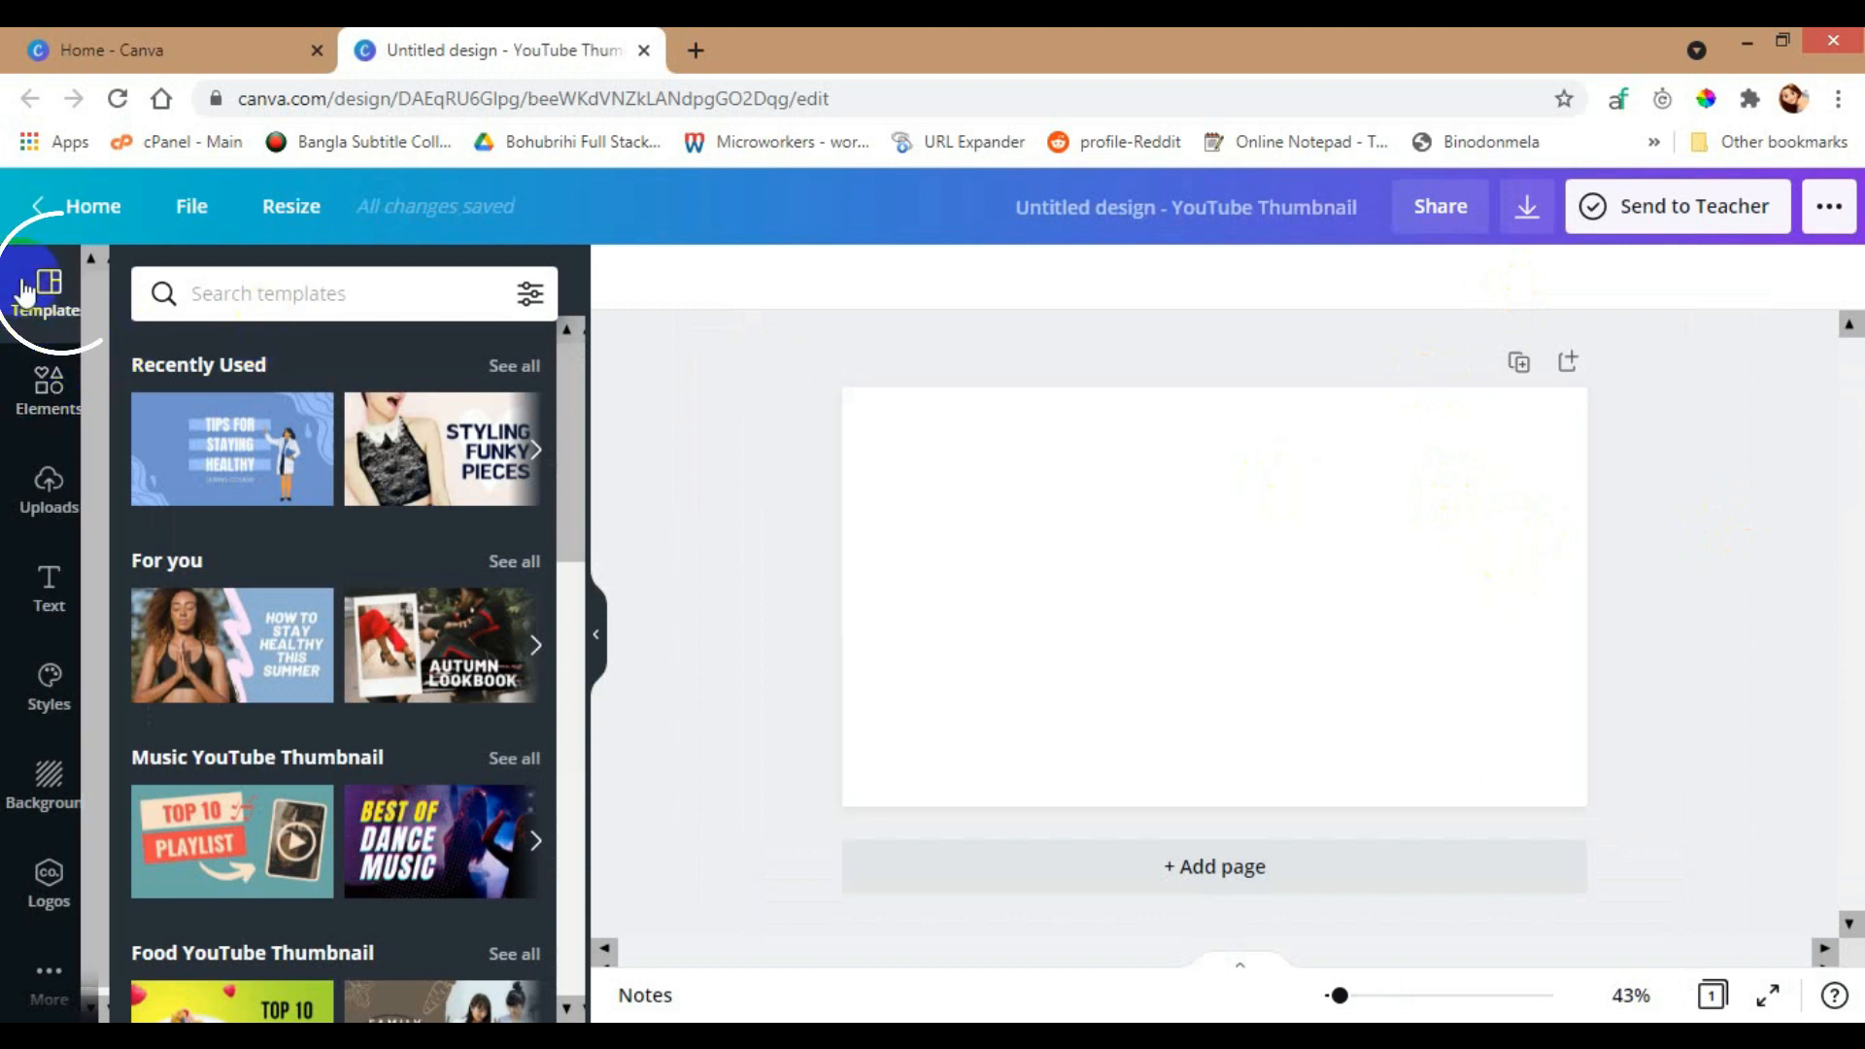
Search the templates for "youtube thumbnails" and apply the Budget Traveling template to the blank page.
{"action": "left_click", "coordinate": [268, 302]}
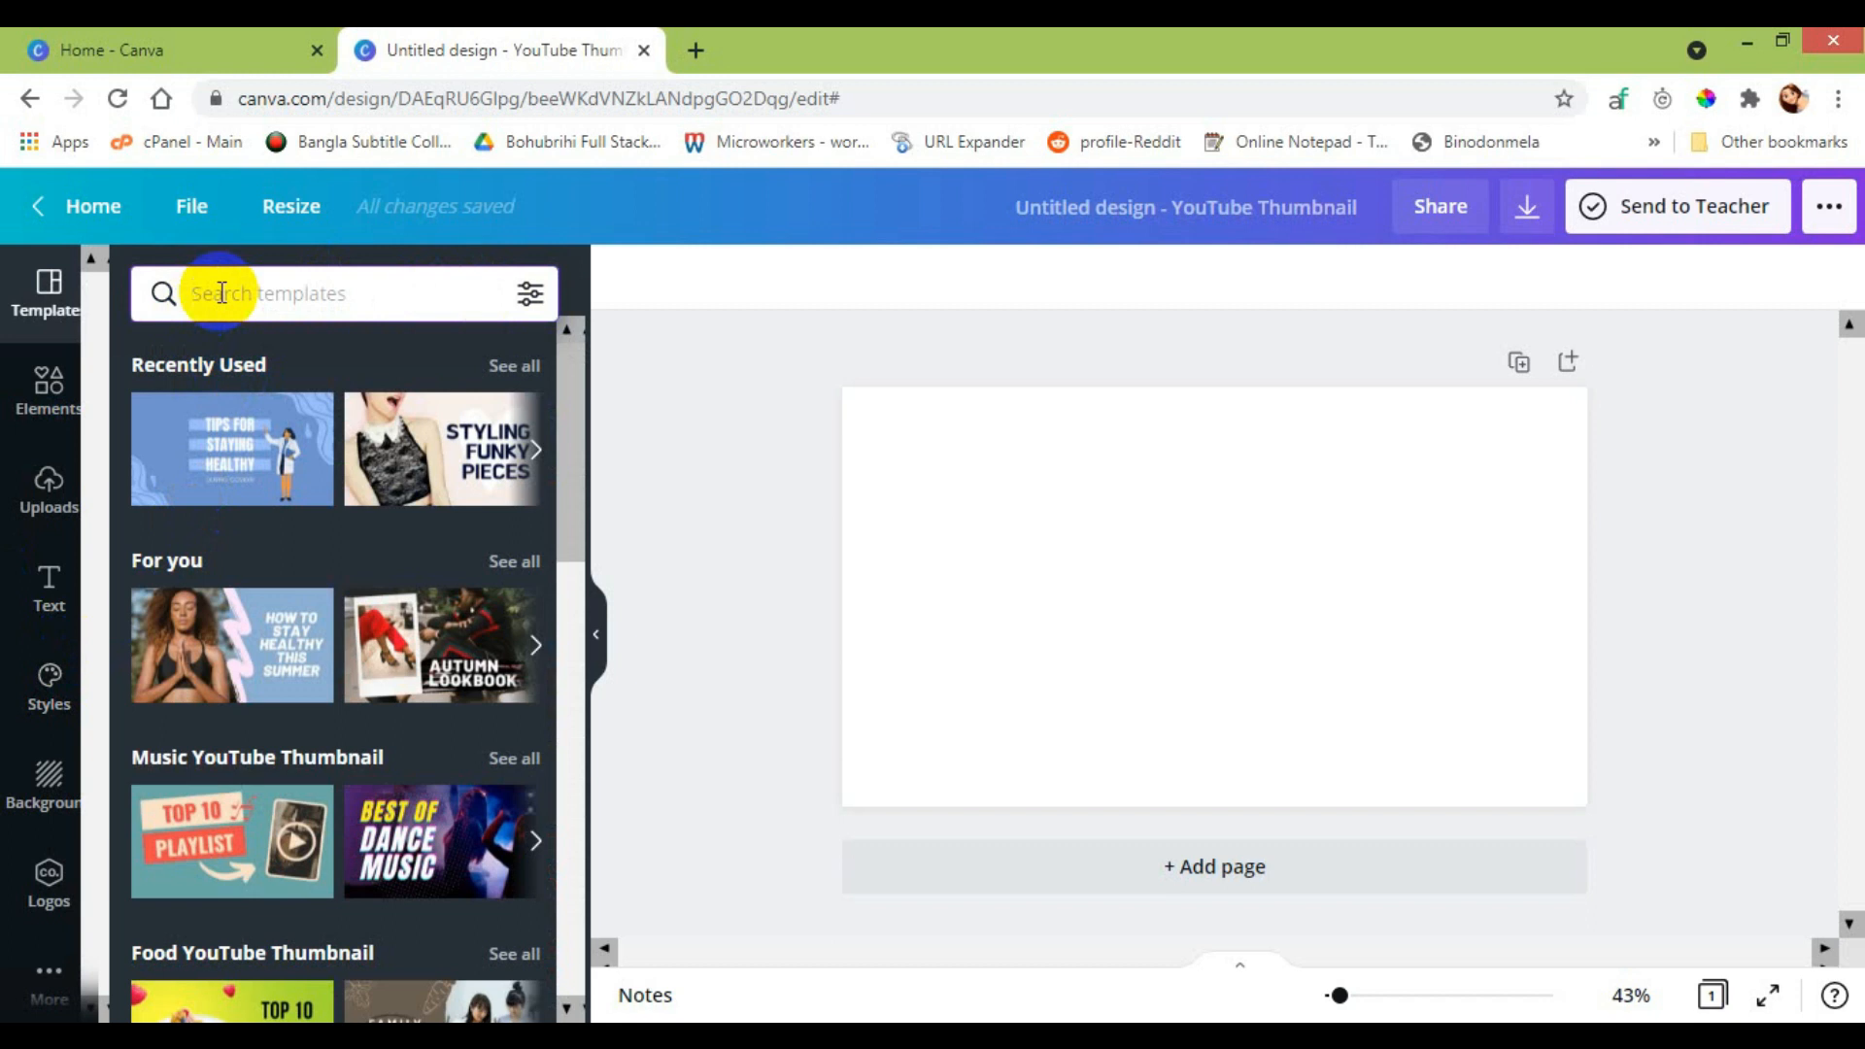
{"action": "type", "text": "youtube"}
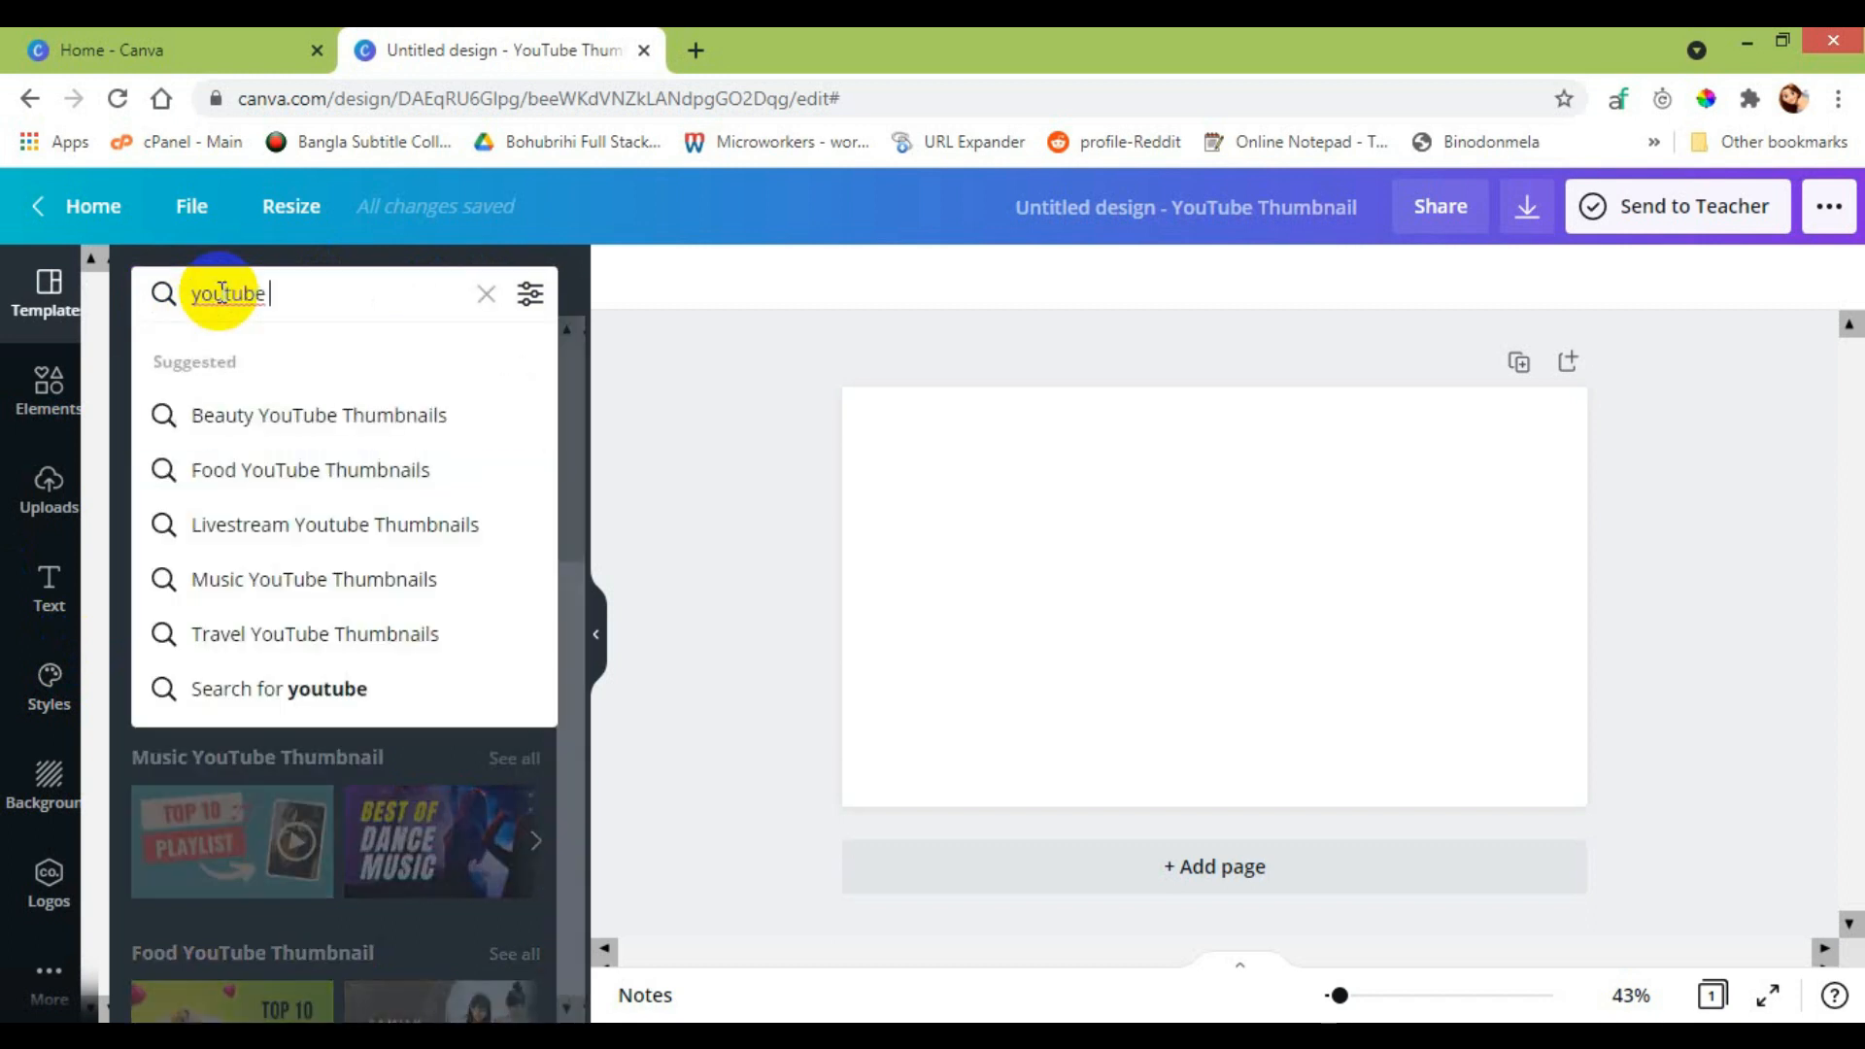
{"action": "type", "text": " thumbnails"}
{"action": "key", "text": "Return"}
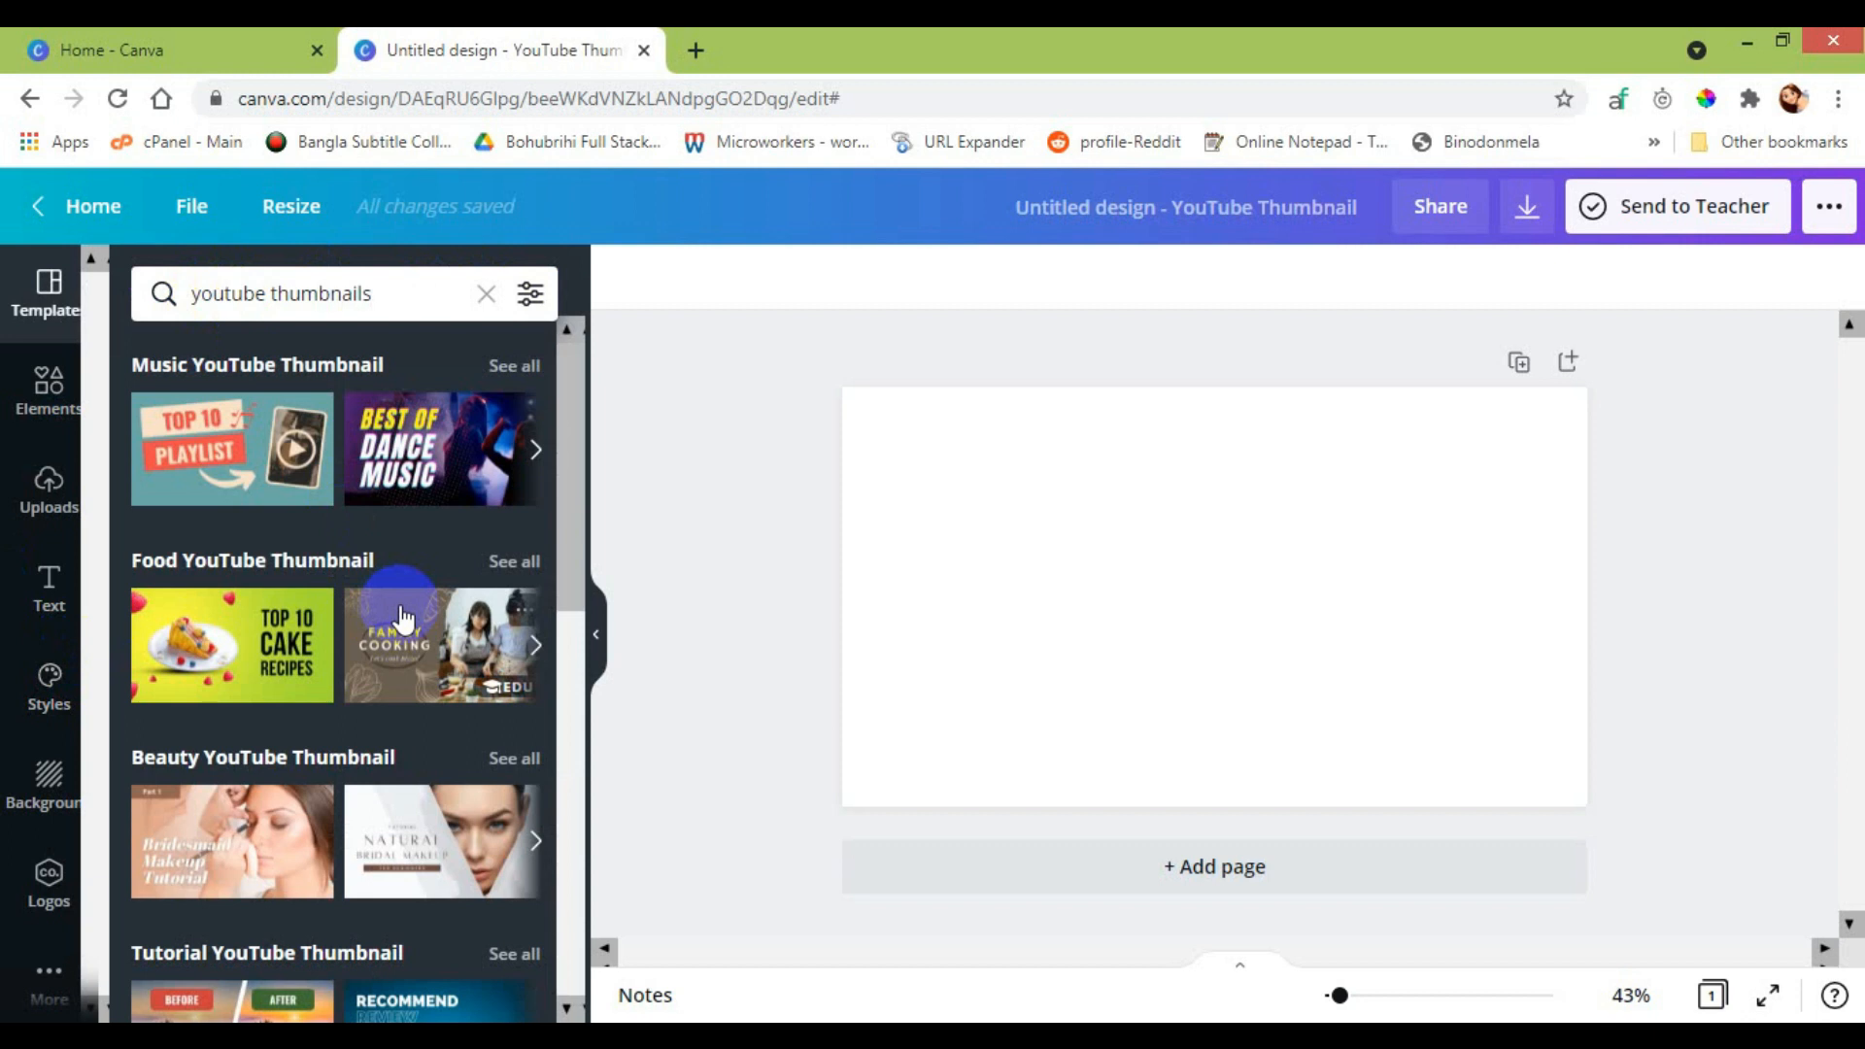
{"action": "scroll", "coordinate": [403, 618], "scroll_direction": "down", "scroll_amount": 2}
{"action": "scroll", "coordinate": [371, 571], "scroll_direction": "up", "scroll_amount": 2}
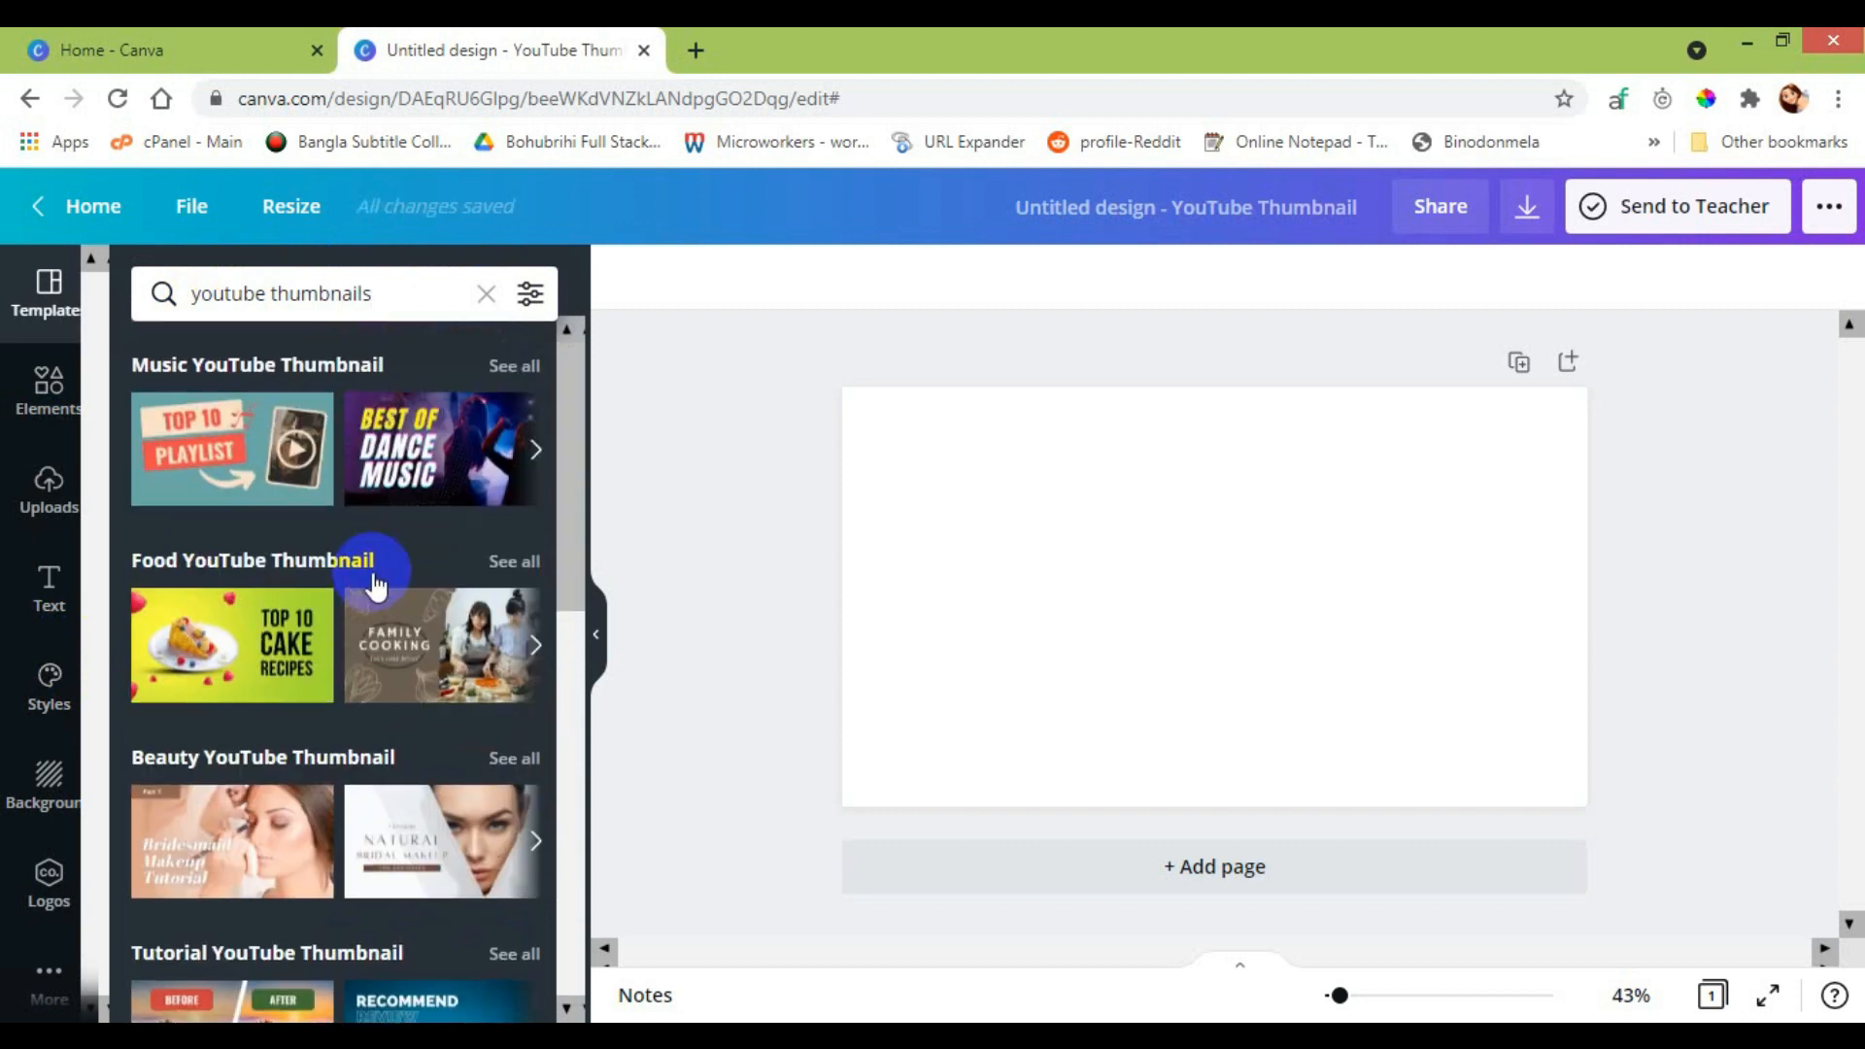
{"action": "scroll", "coordinate": [376, 582], "scroll_direction": "down", "scroll_amount": 10}
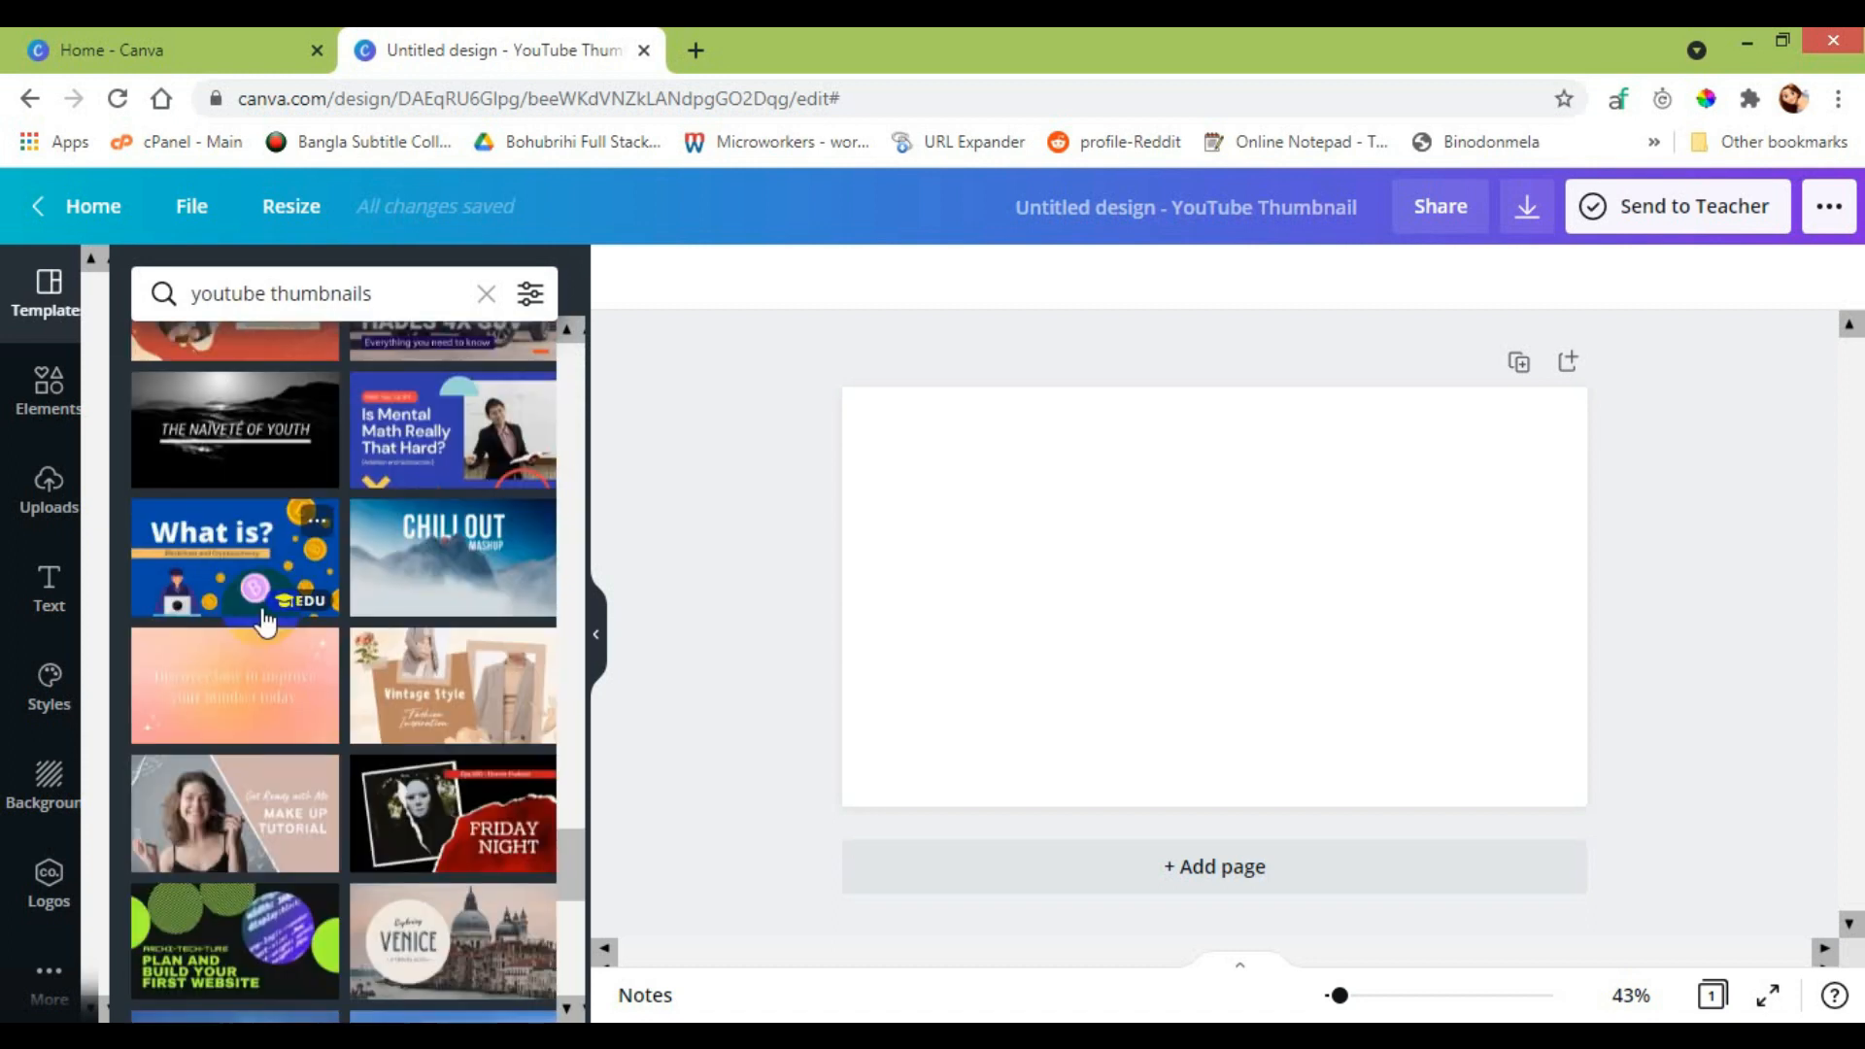
{"action": "scroll", "coordinate": [263, 622], "scroll_direction": "down", "scroll_amount": 4}
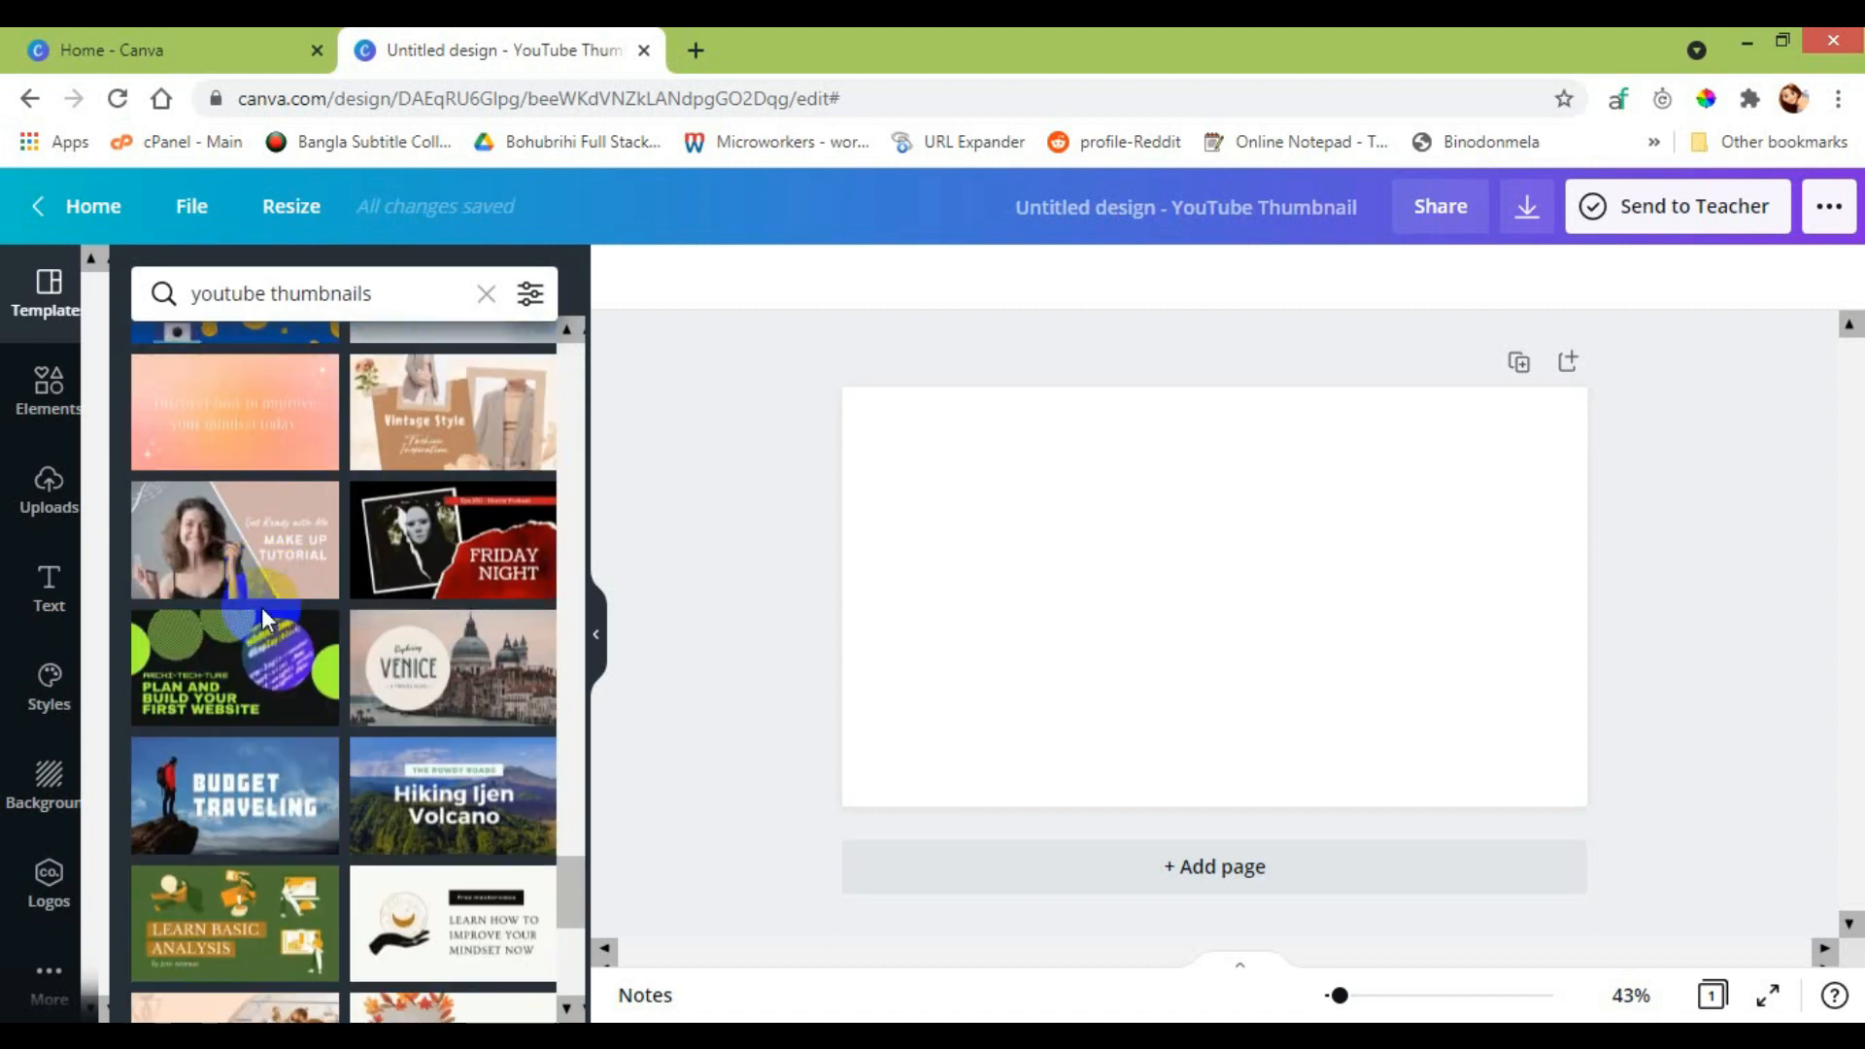
{"action": "scroll", "coordinate": [262, 618], "scroll_direction": "down", "scroll_amount": 1}
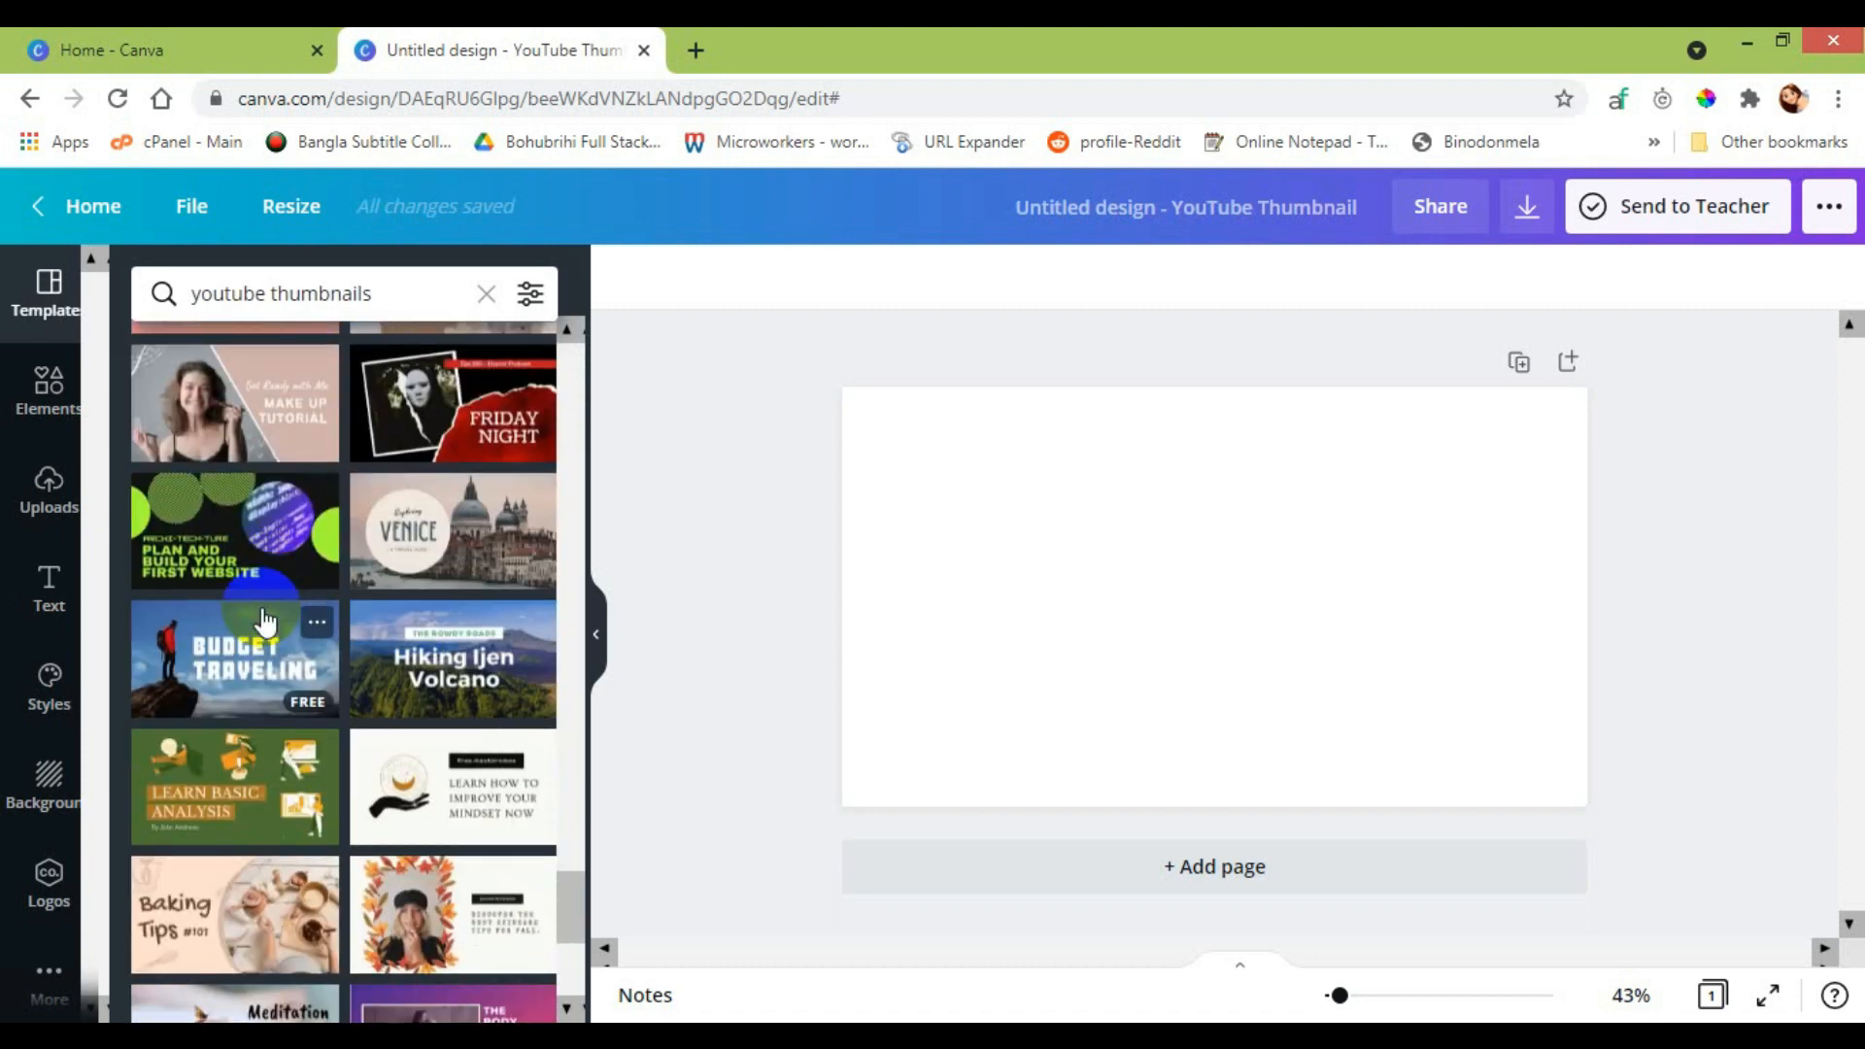
{"action": "left_click", "coordinate": [242, 685]}
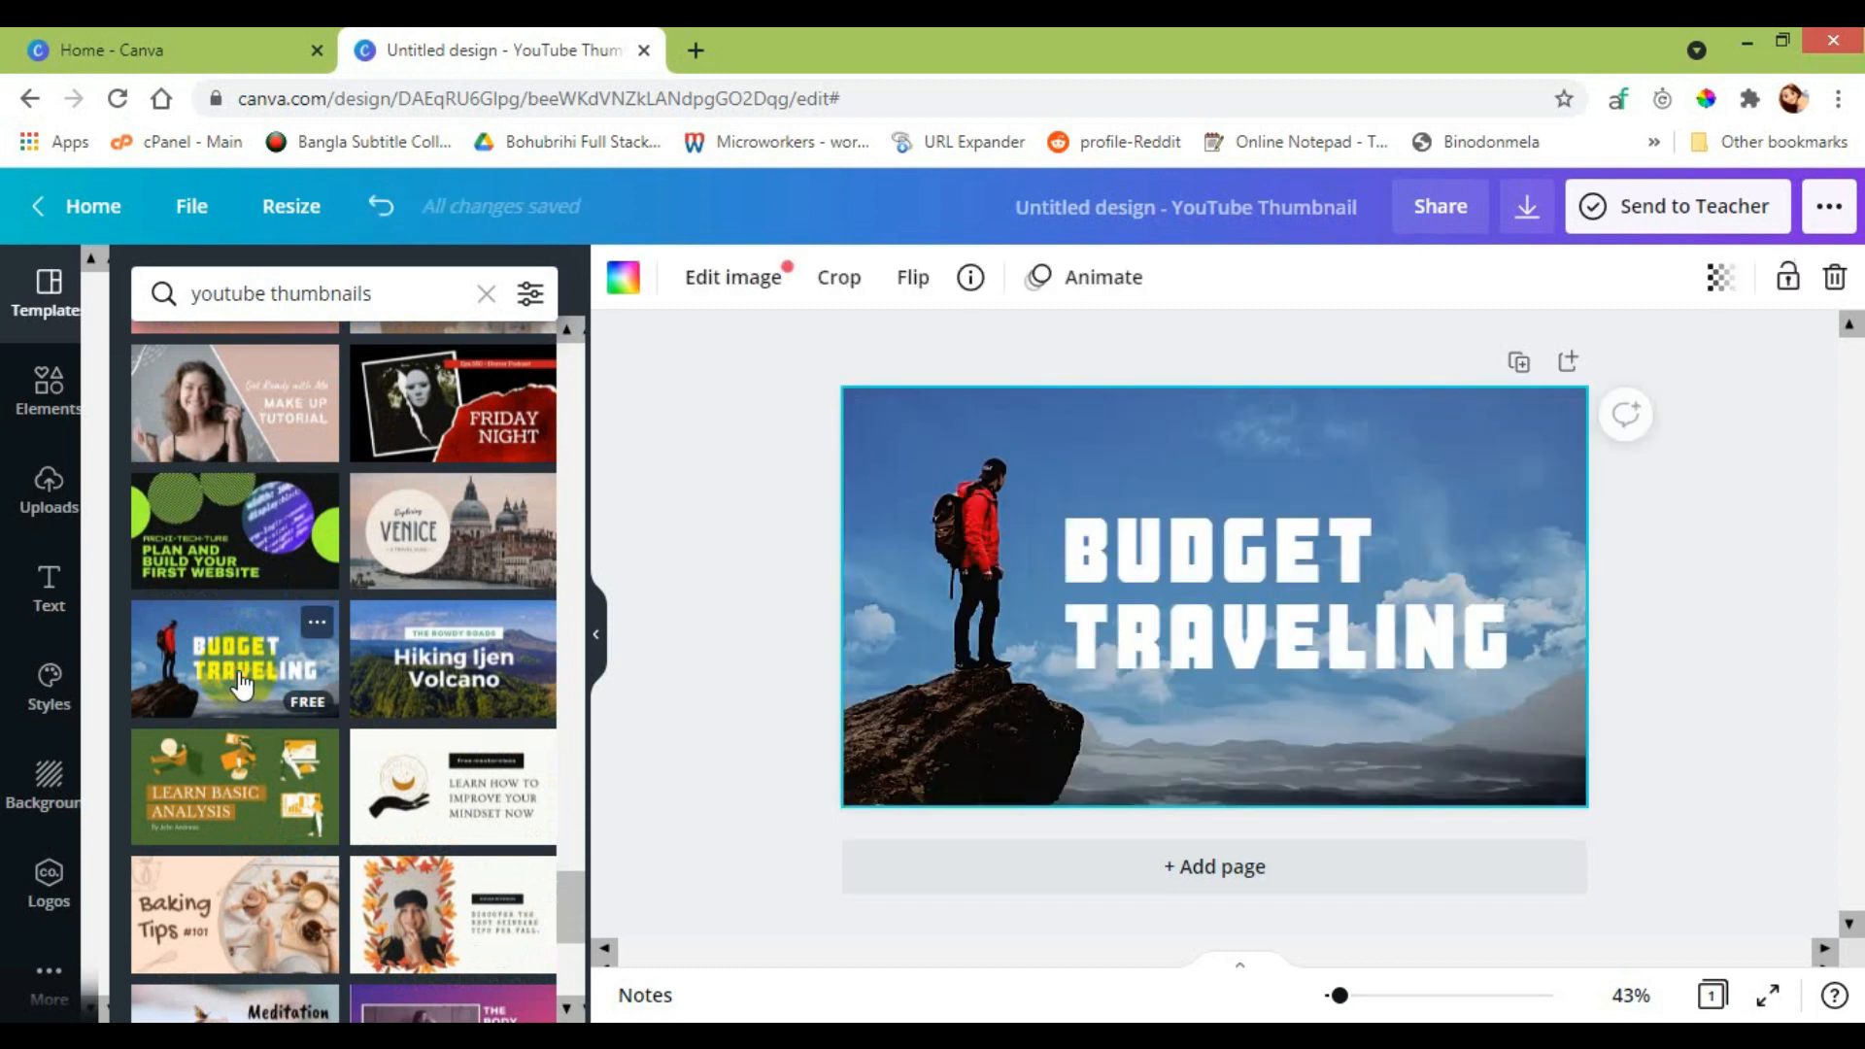
Search the elements library for "psychology" and look through the graphics and photos.
{"action": "left_click", "coordinate": [48, 782]}
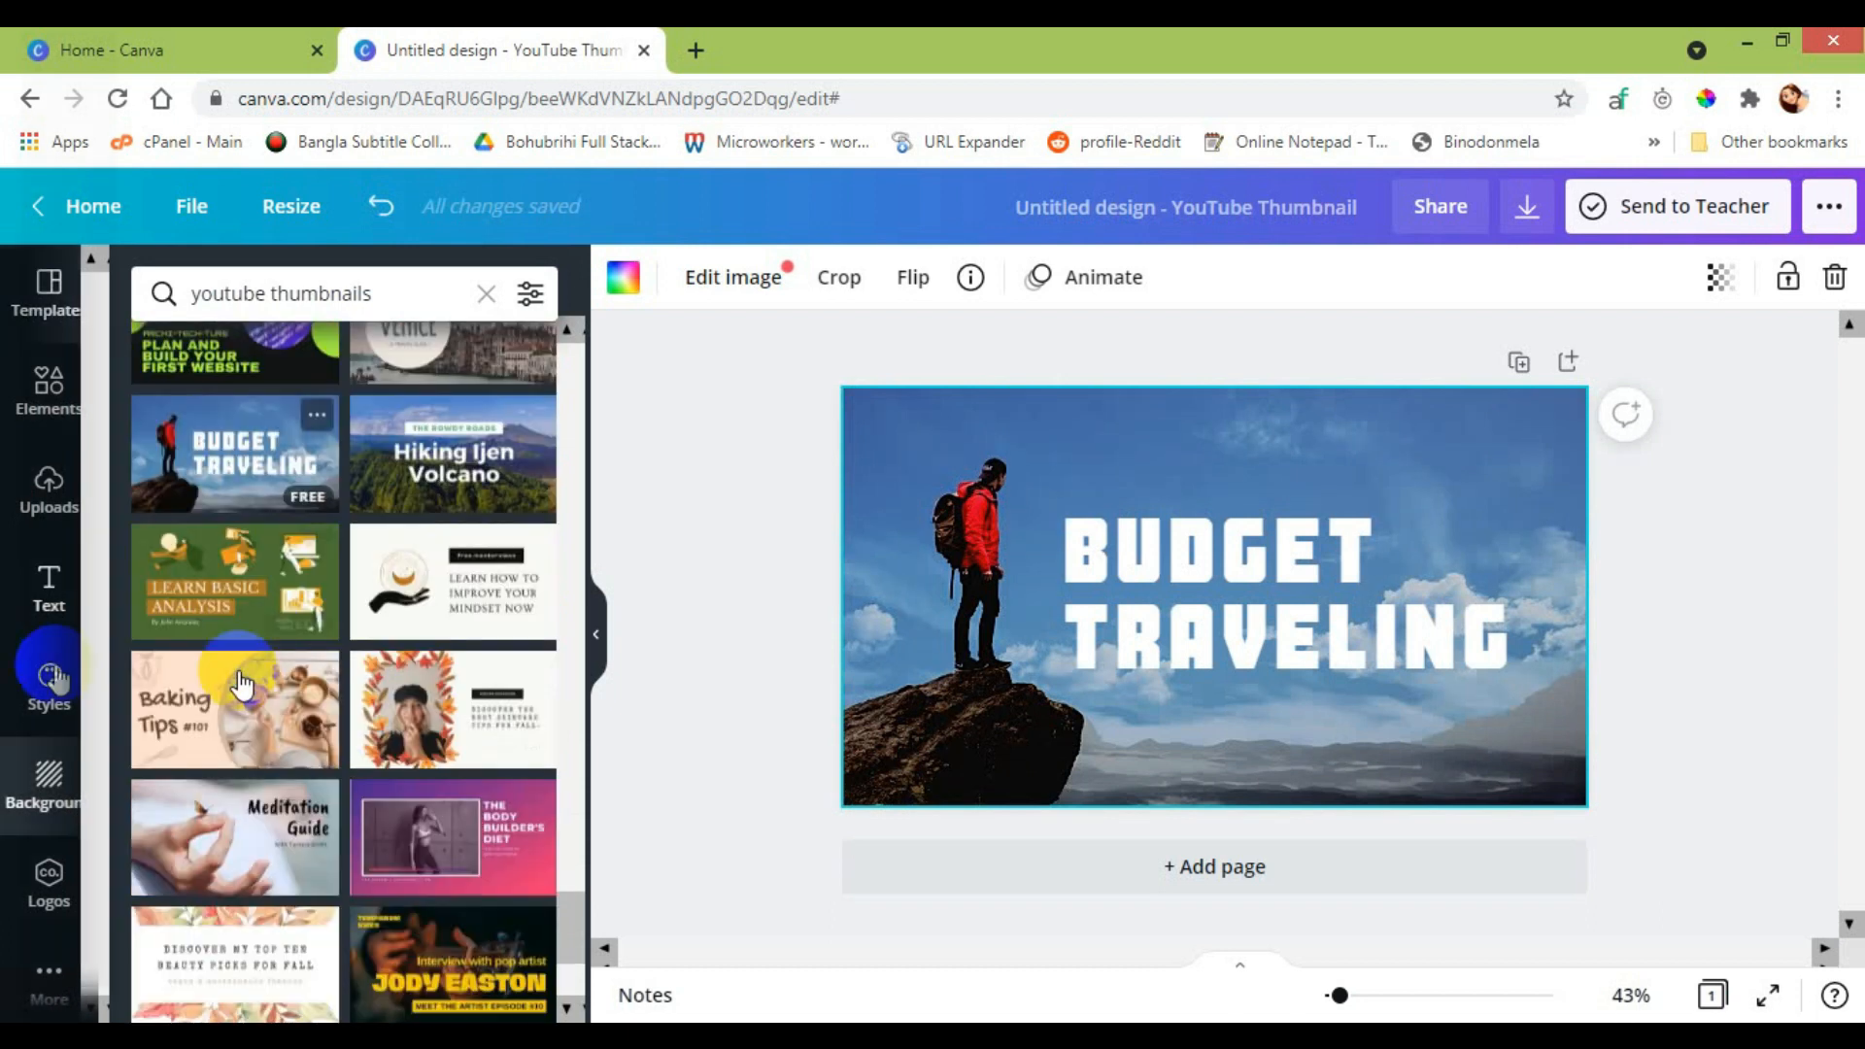
{"action": "left_click", "coordinate": [60, 390]}
{"action": "left_click", "coordinate": [355, 299]}
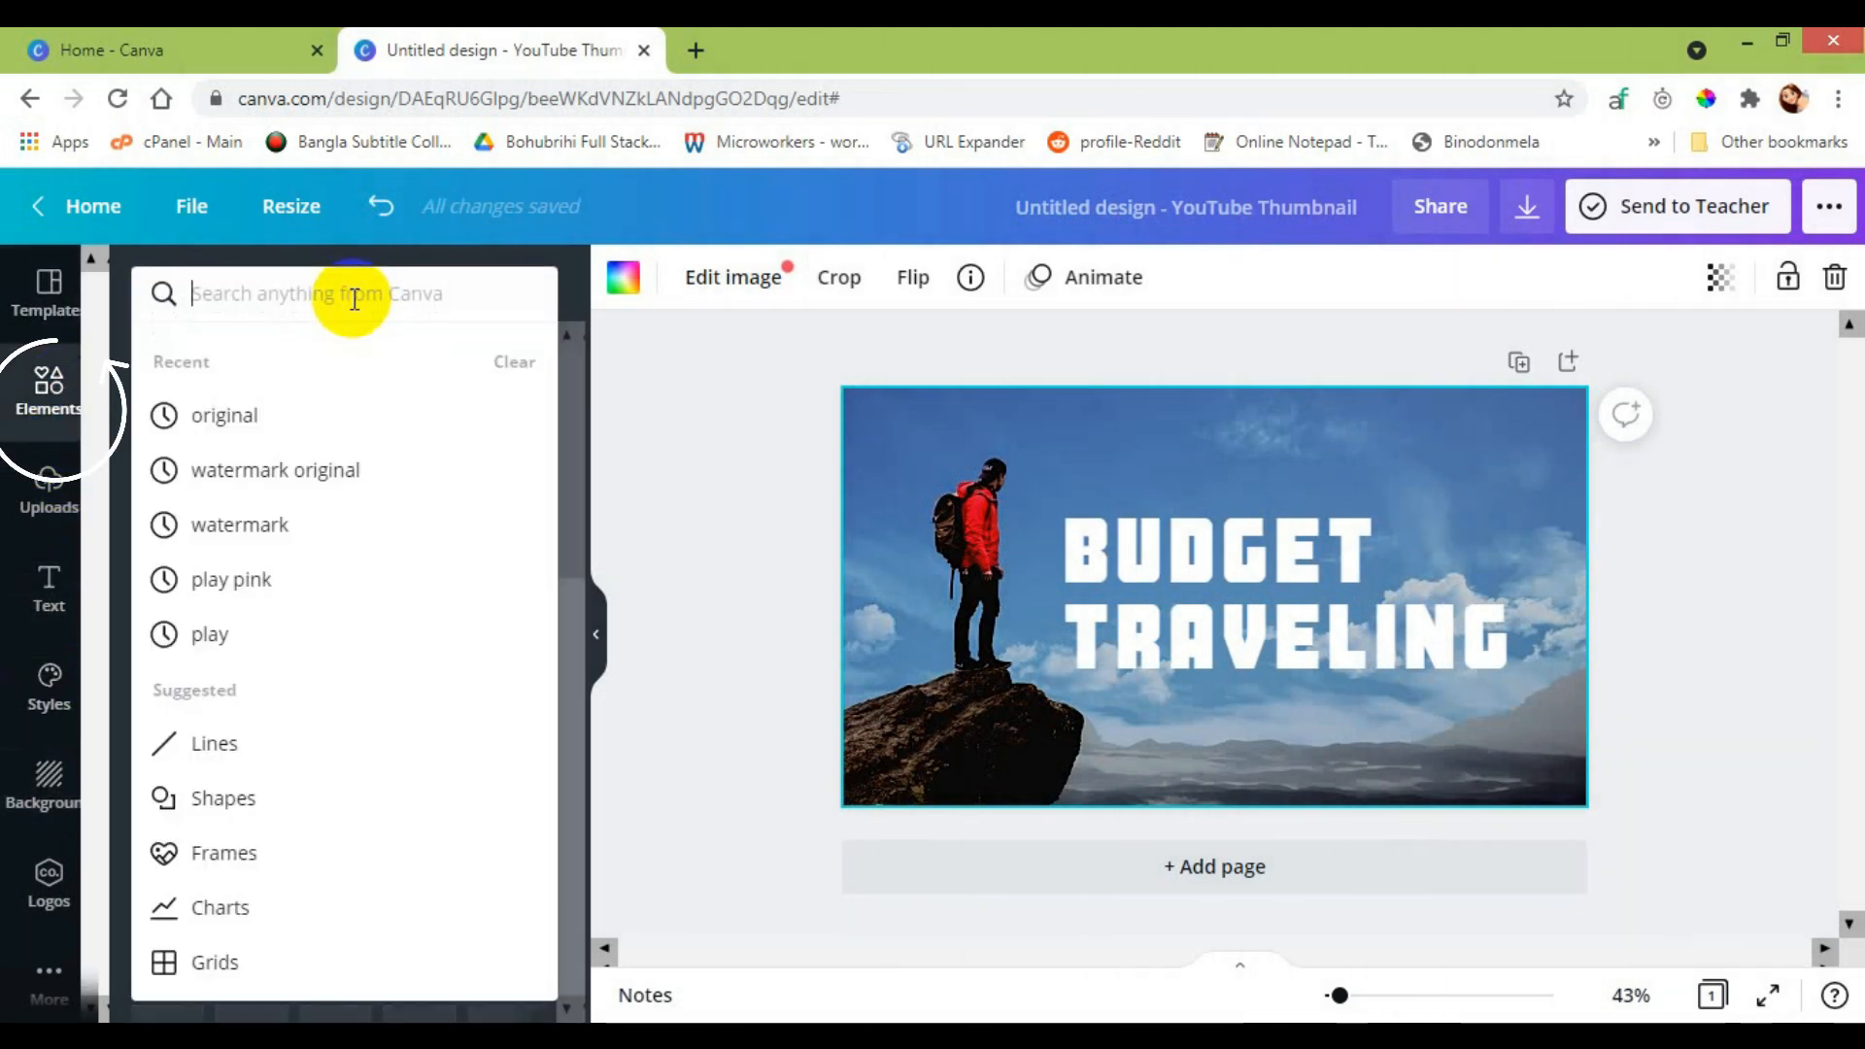
{"action": "type", "text": "psychology"}
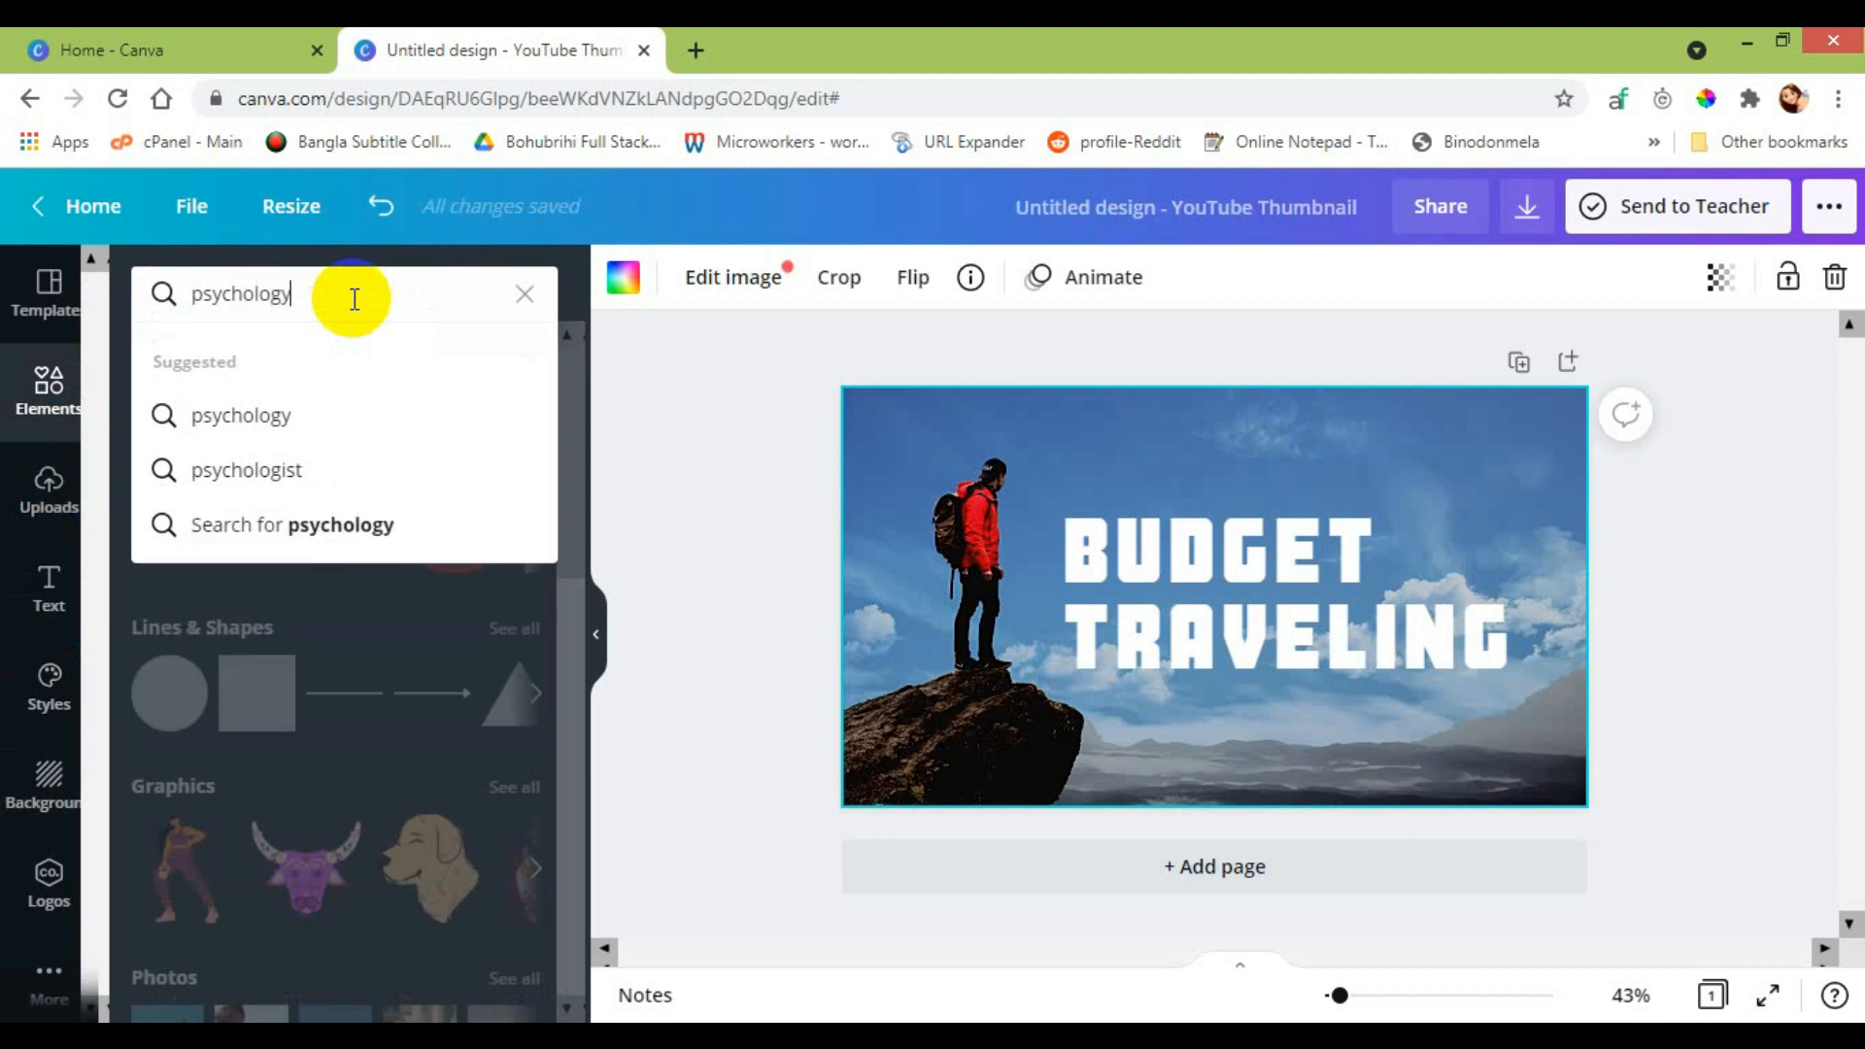
{"action": "key", "text": "Return"}
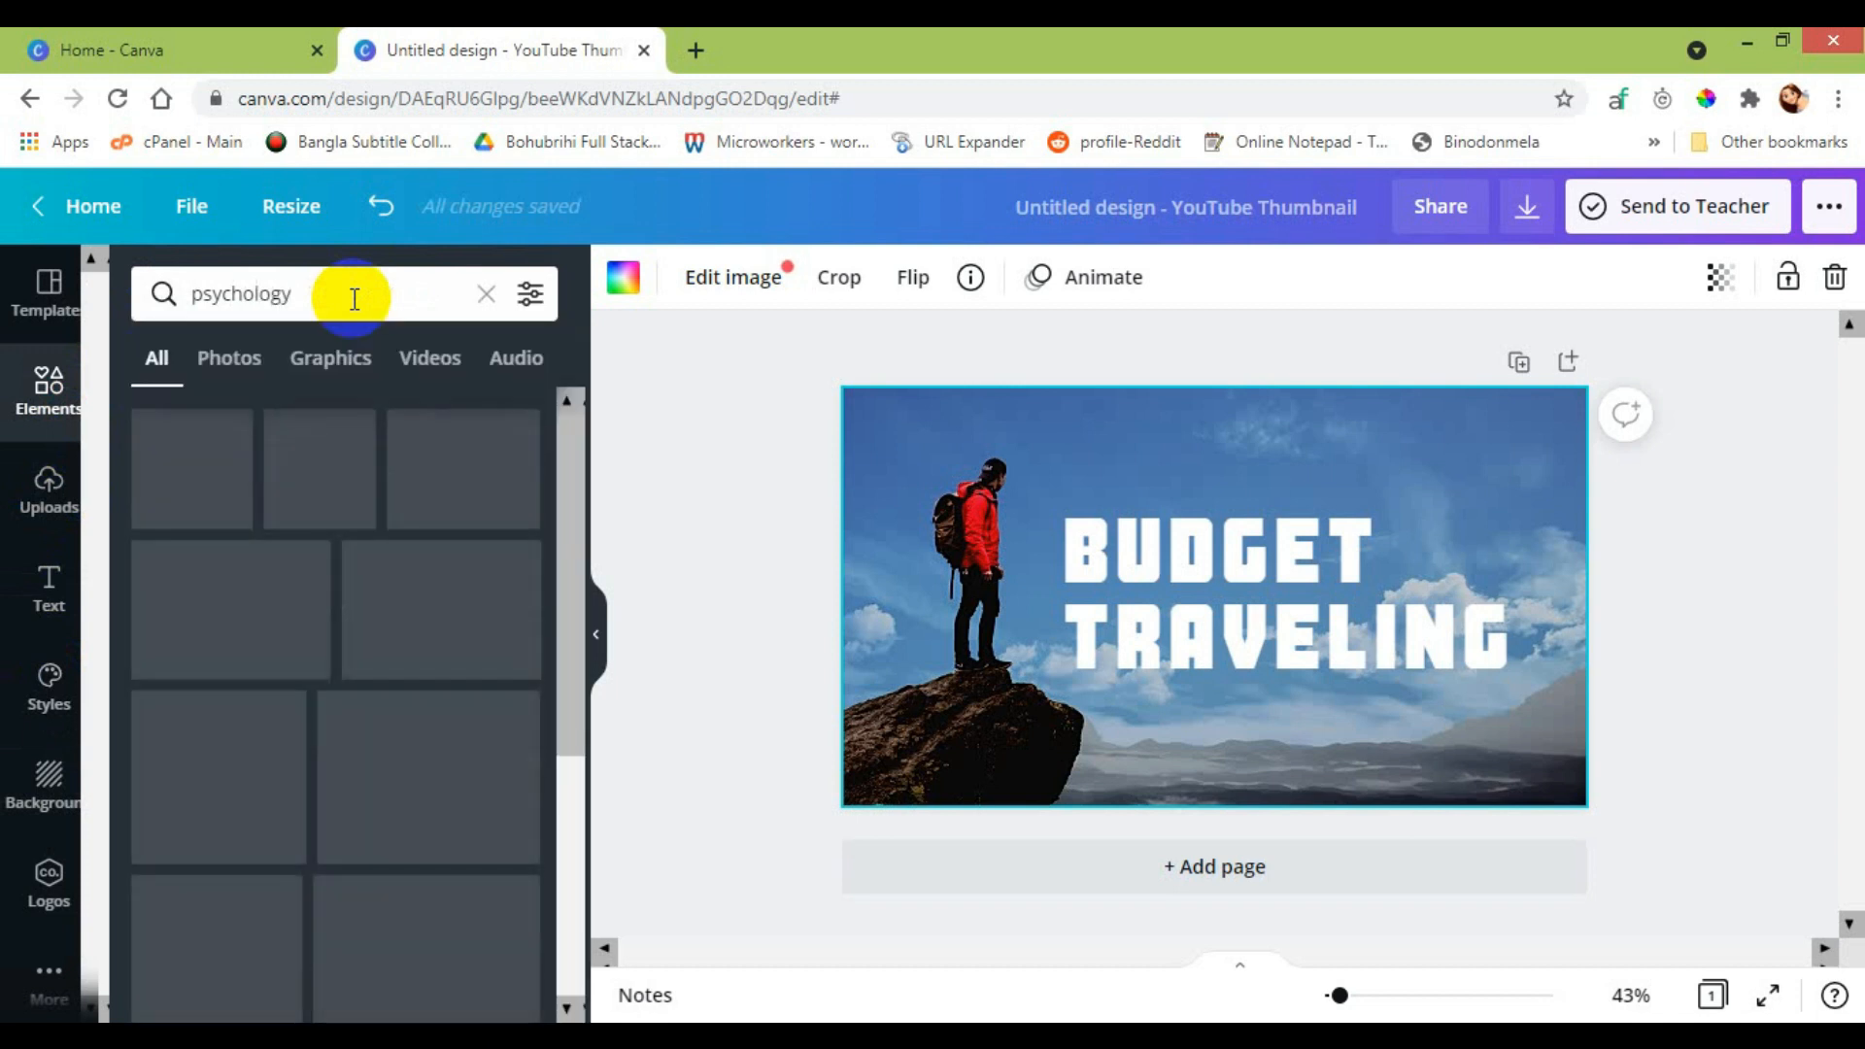
{"action": "scroll", "coordinate": [335, 612], "scroll_direction": "down", "scroll_amount": 5}
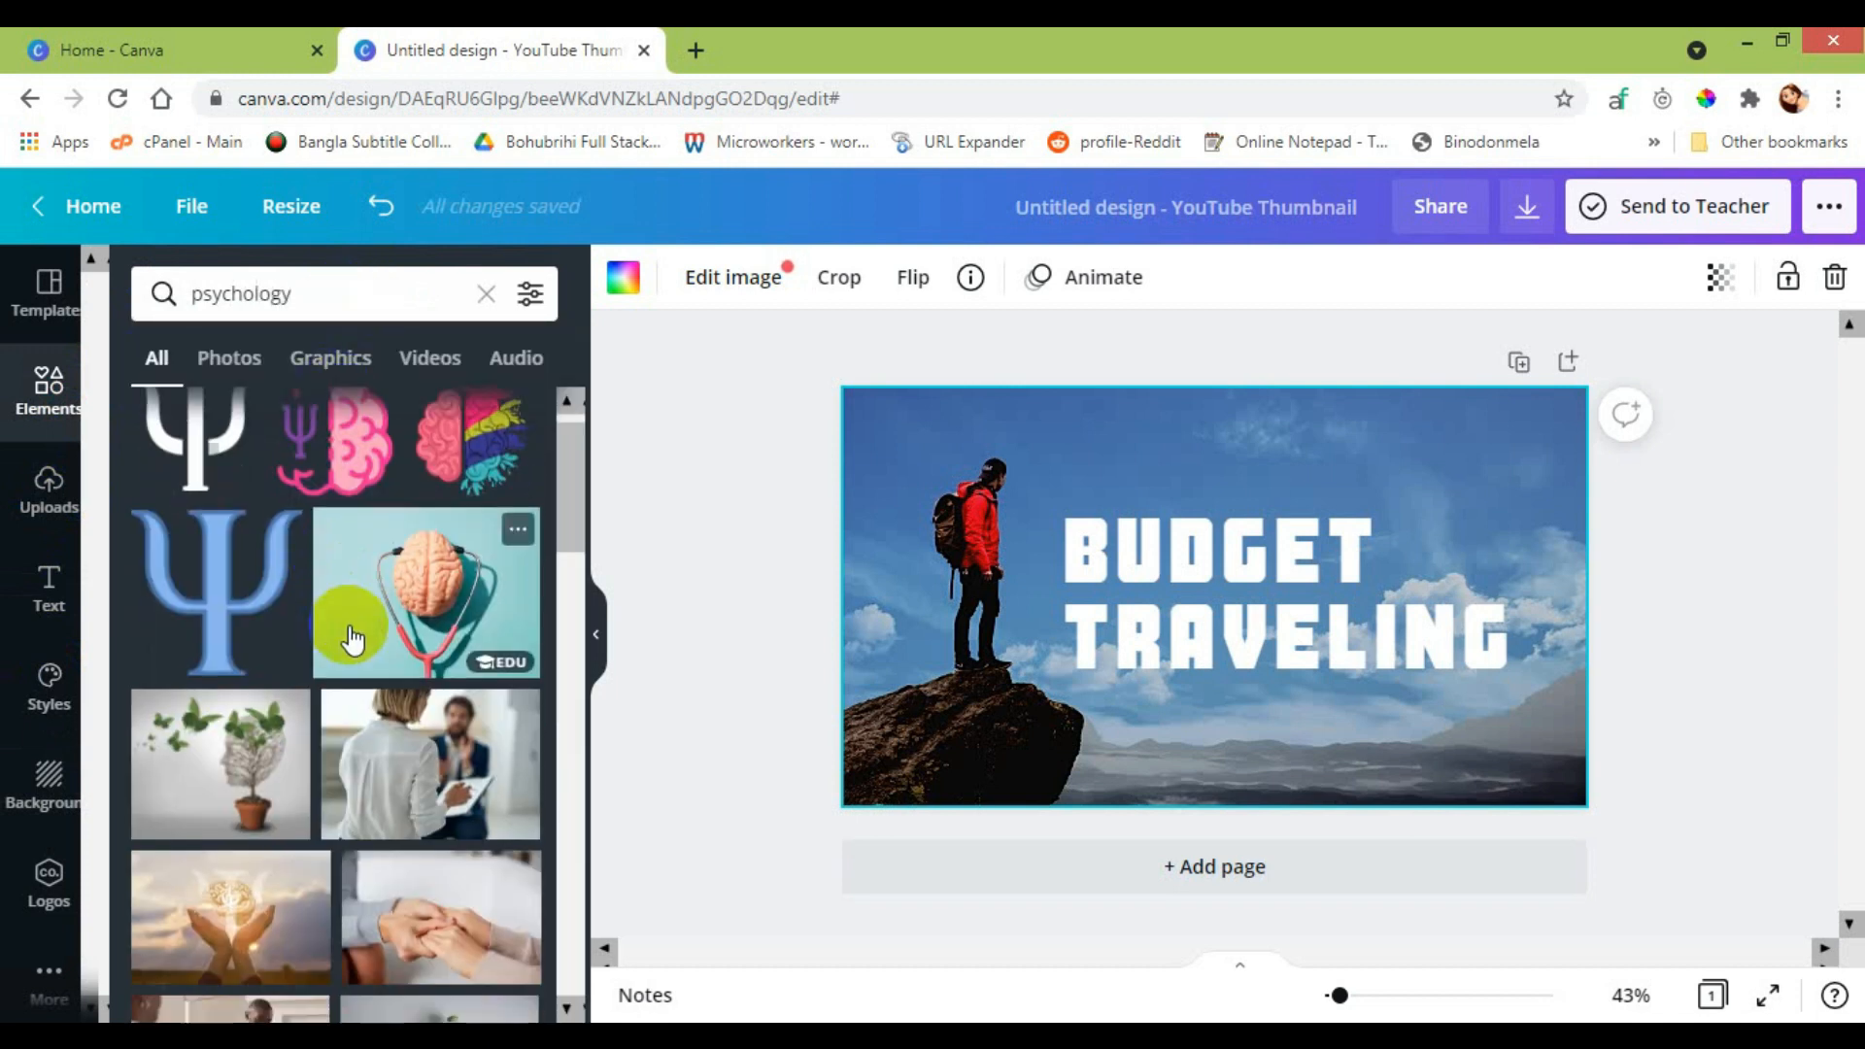
{"action": "scroll", "coordinate": [359, 733], "scroll_direction": "down", "scroll_amount": 4}
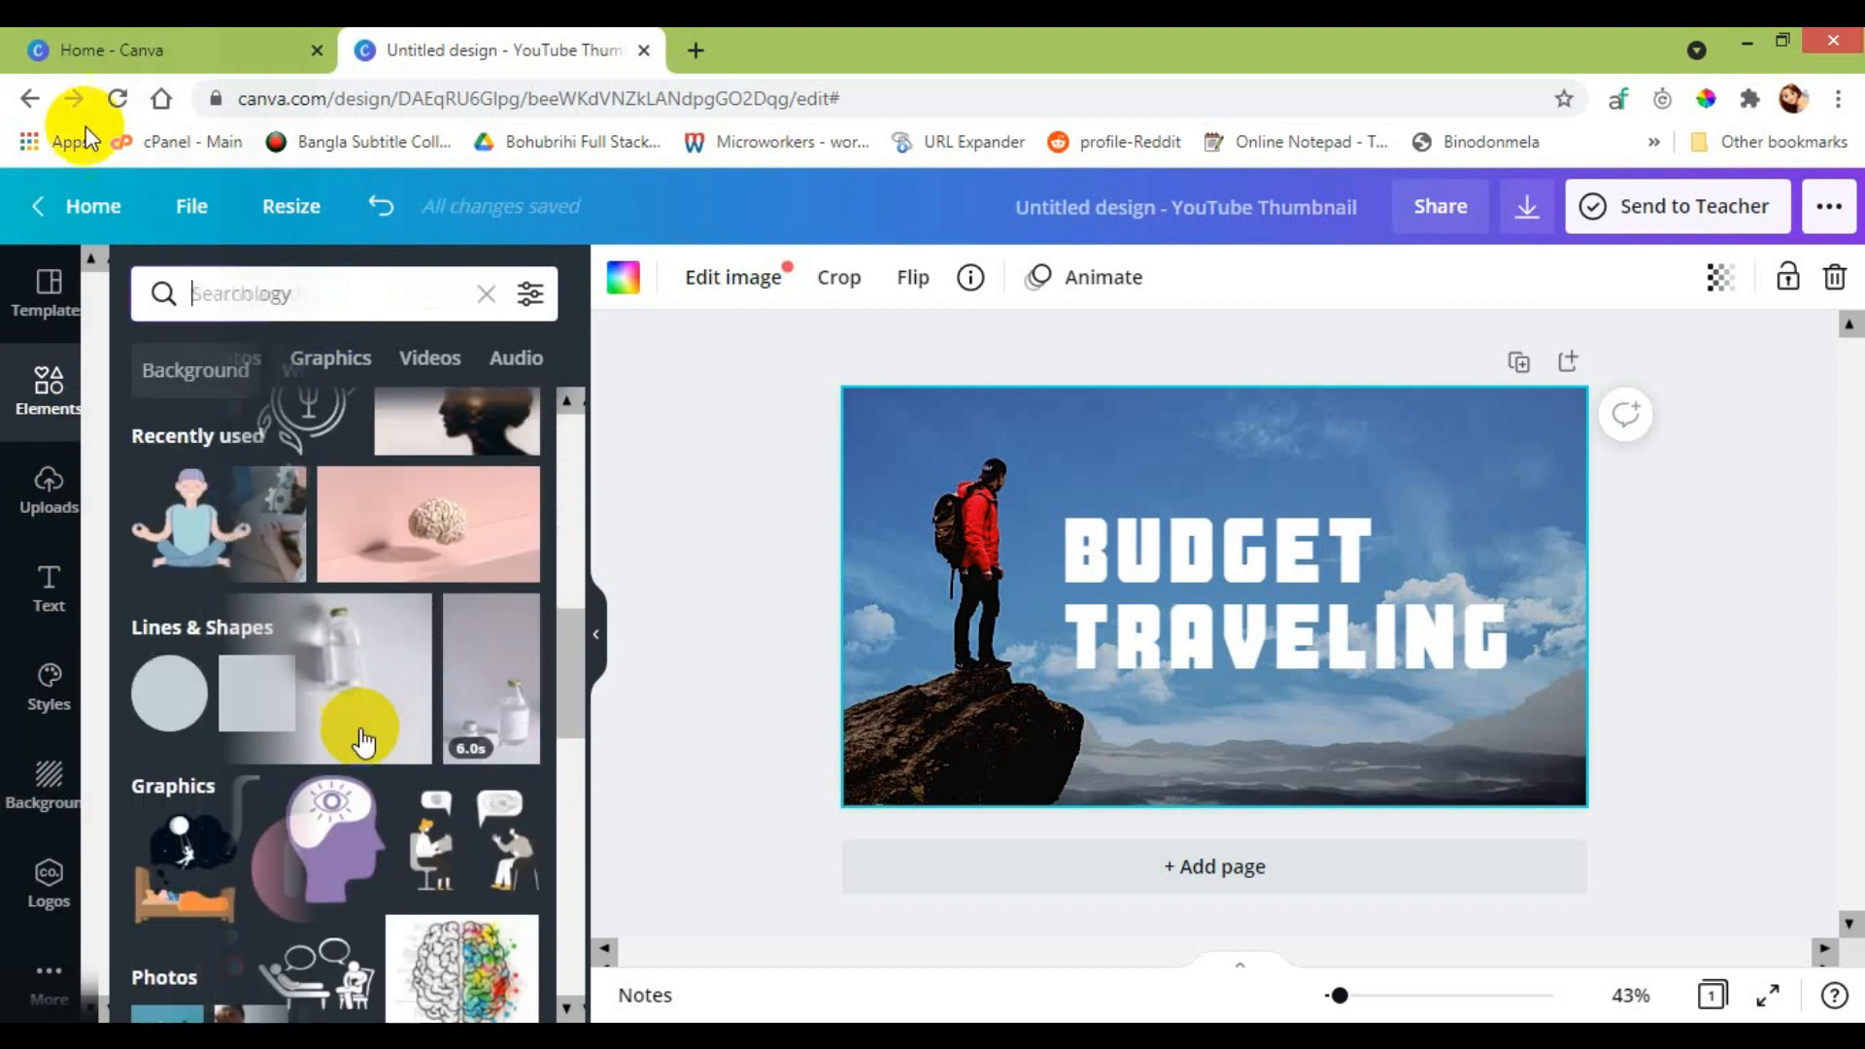
Search the elements library for "whispering" and add the photo of the woman calling out against a red background.
{"action": "left_click", "coordinate": [248, 301]}
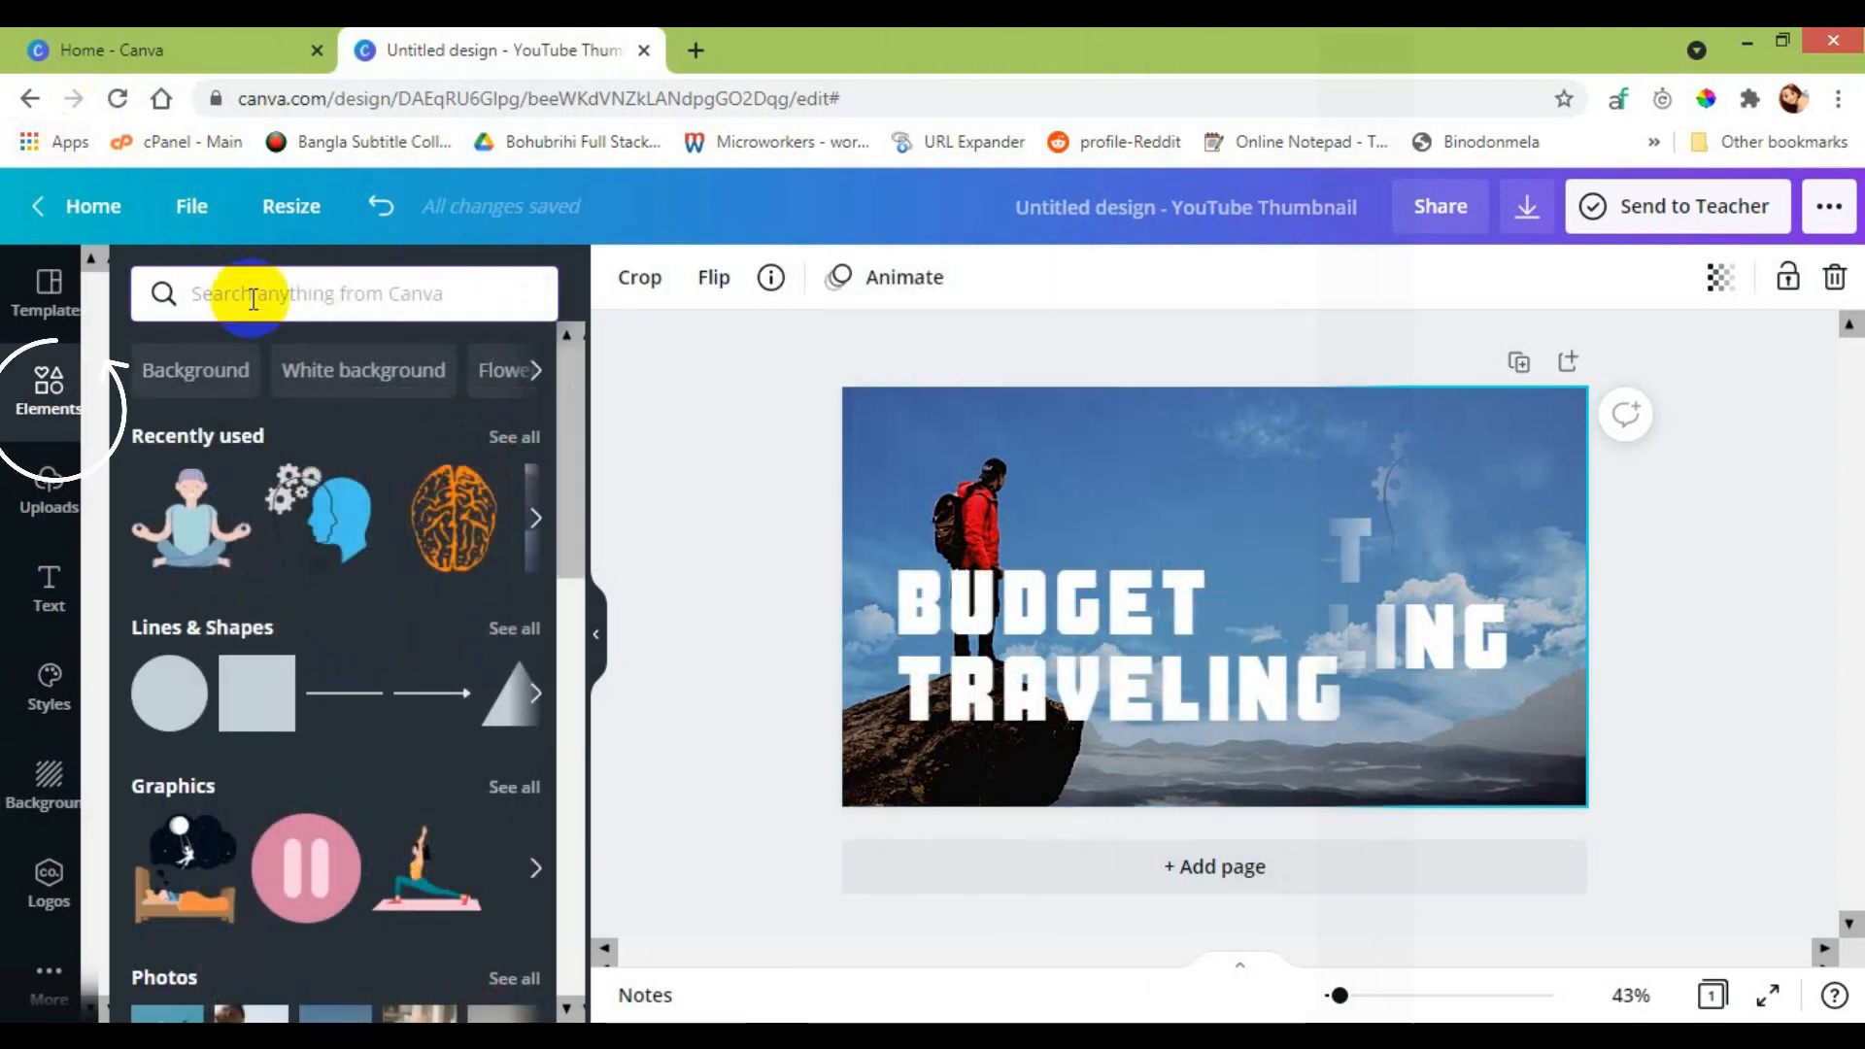
{"action": "type", "text": "whispering"}
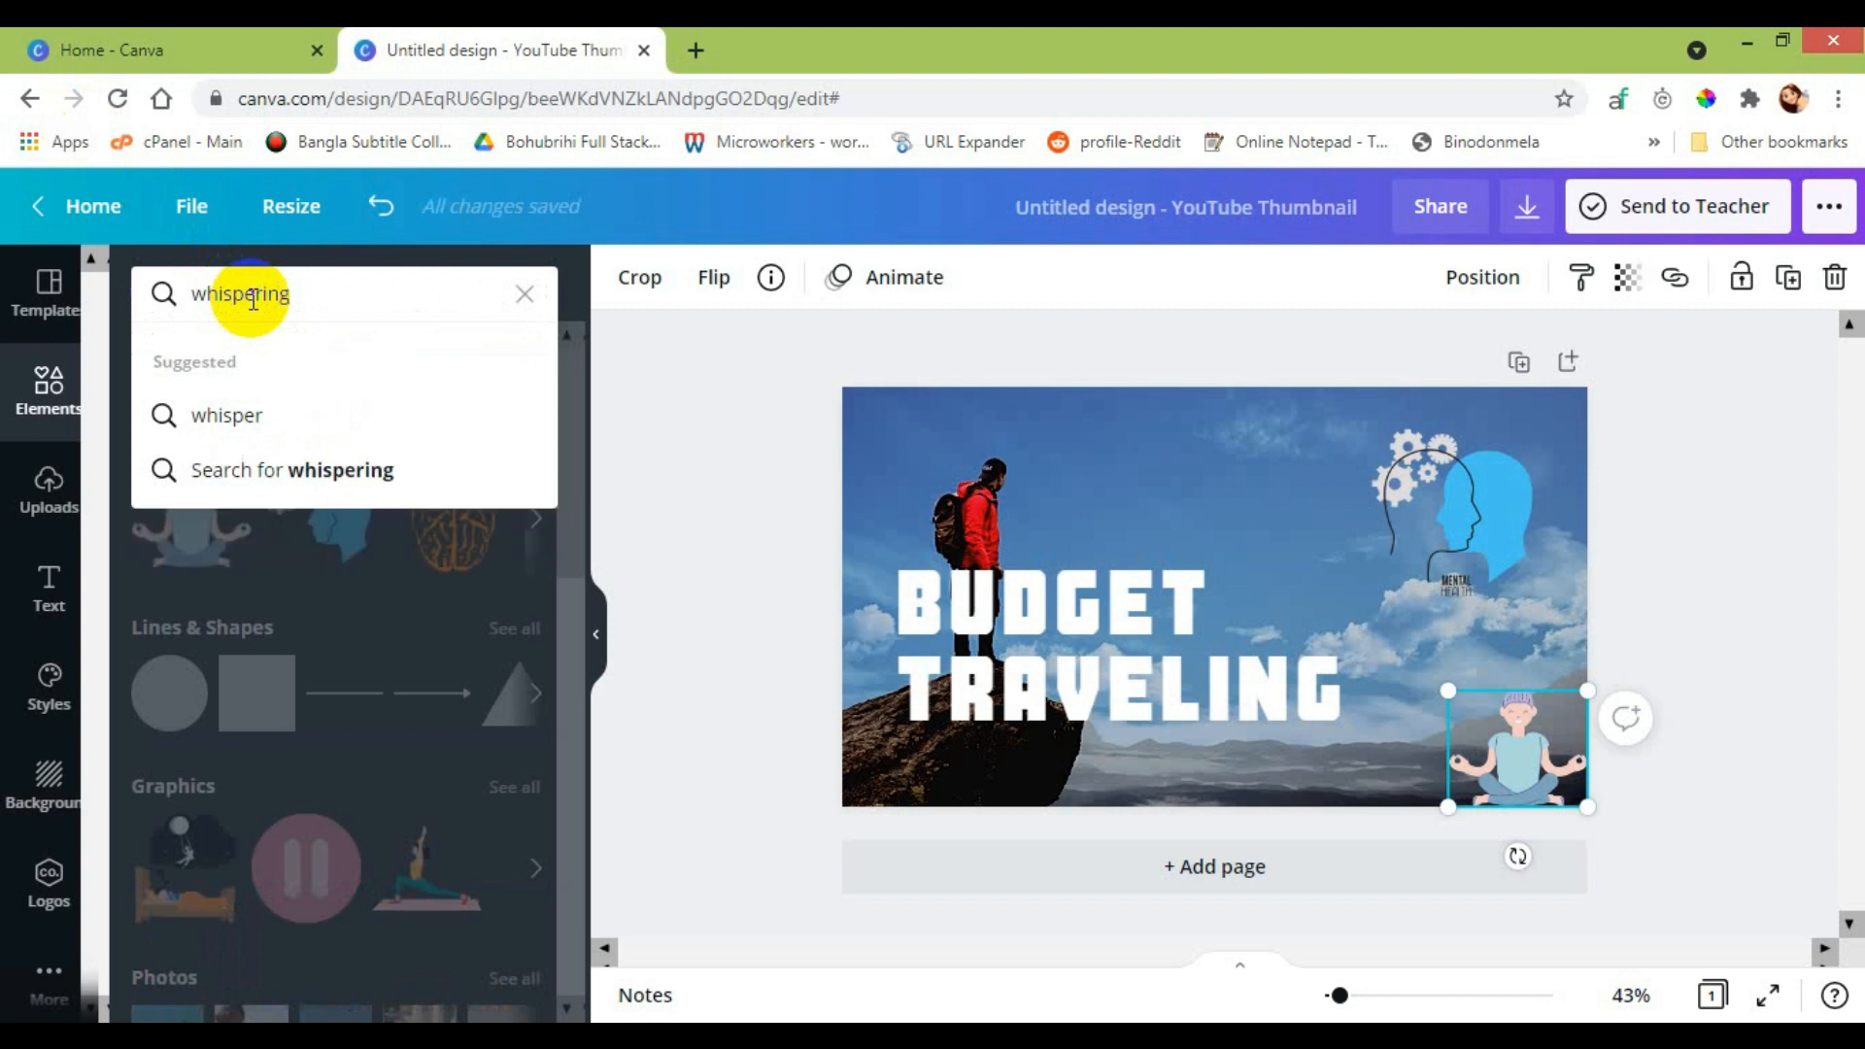
{"action": "key", "text": "Return"}
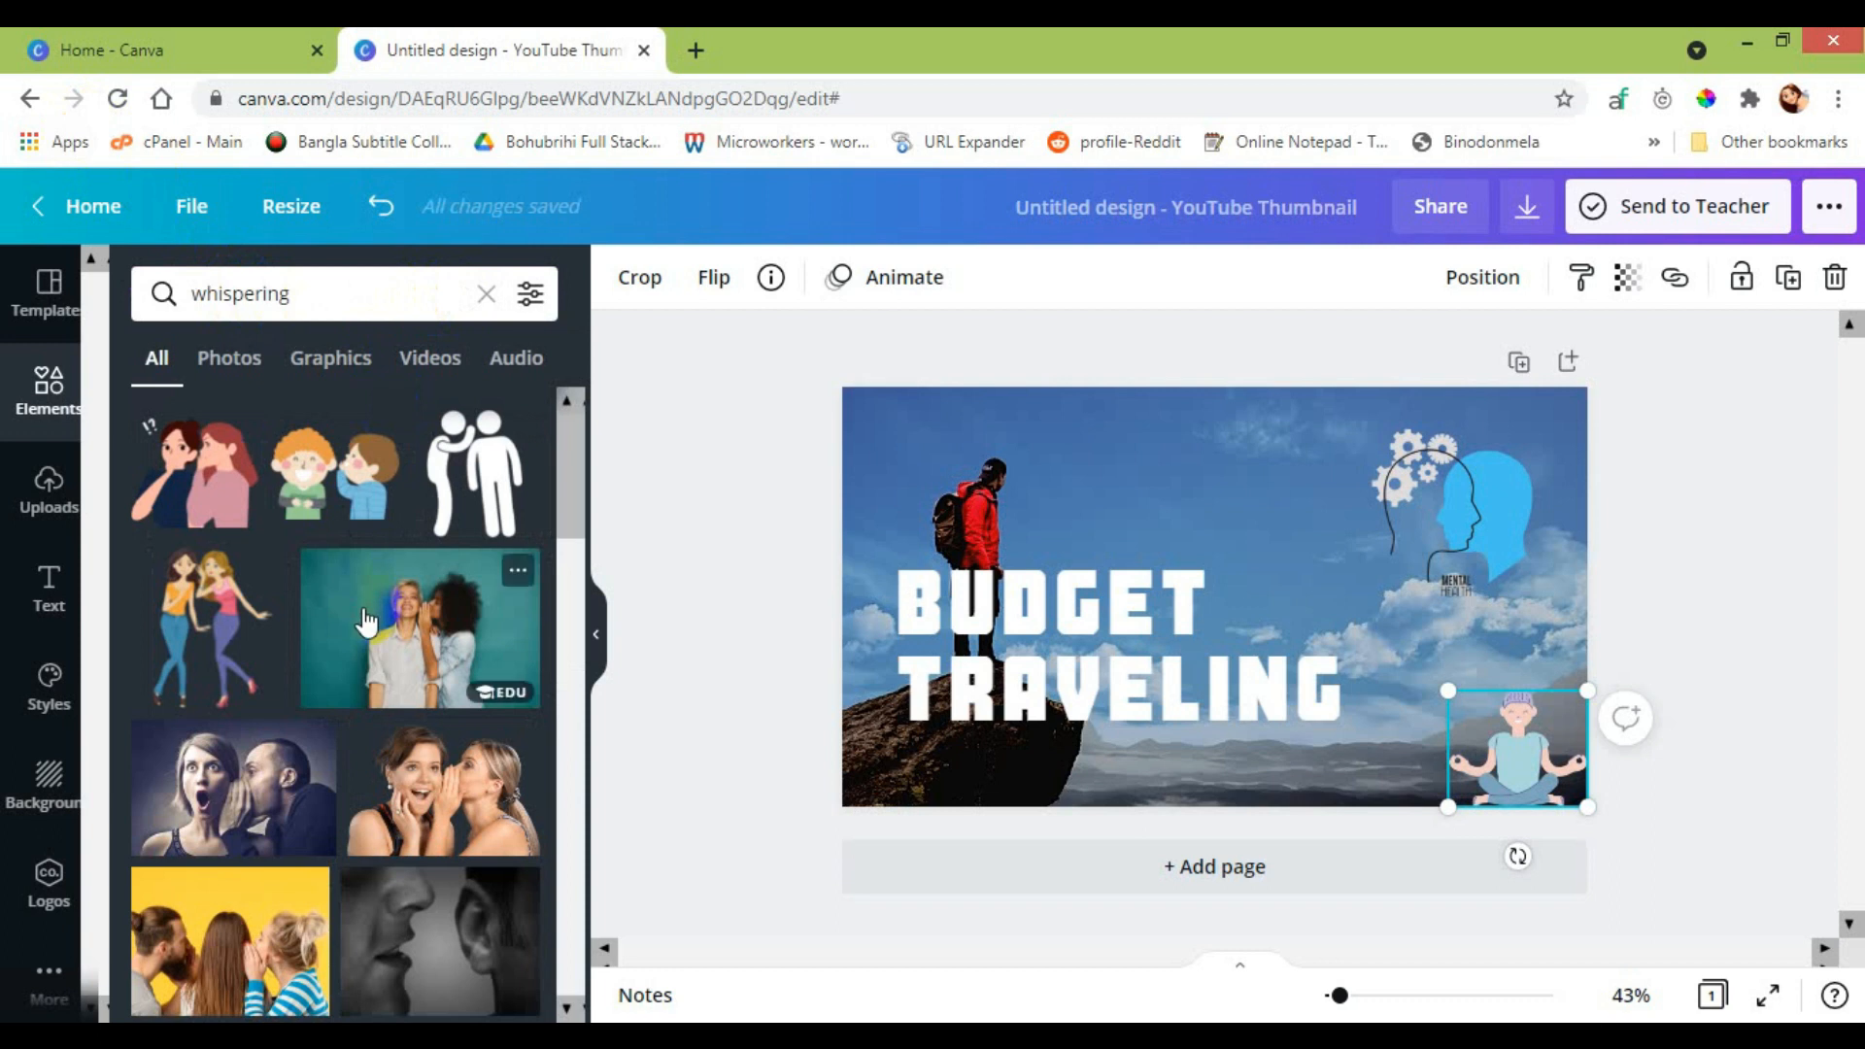
{"action": "scroll", "coordinate": [419, 633], "scroll_direction": "down", "scroll_amount": 10}
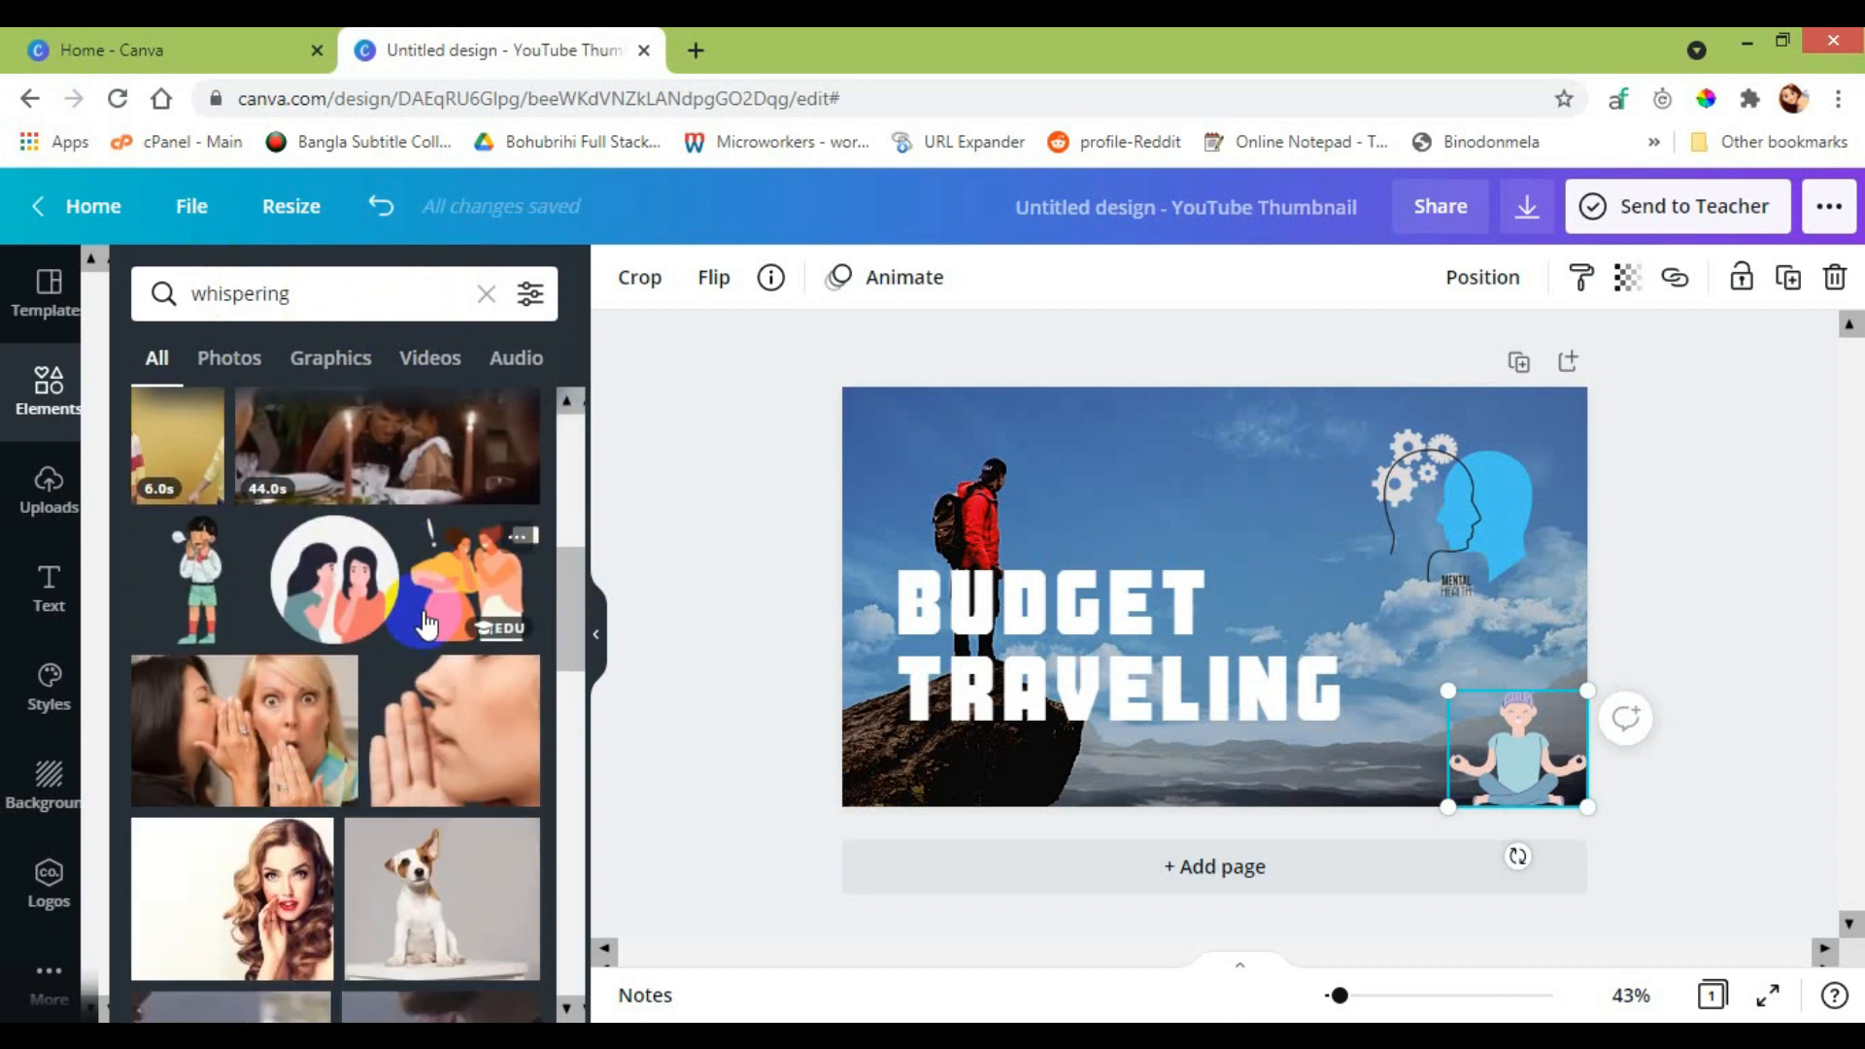
{"action": "scroll", "coordinate": [425, 625], "scroll_direction": "down", "scroll_amount": 10}
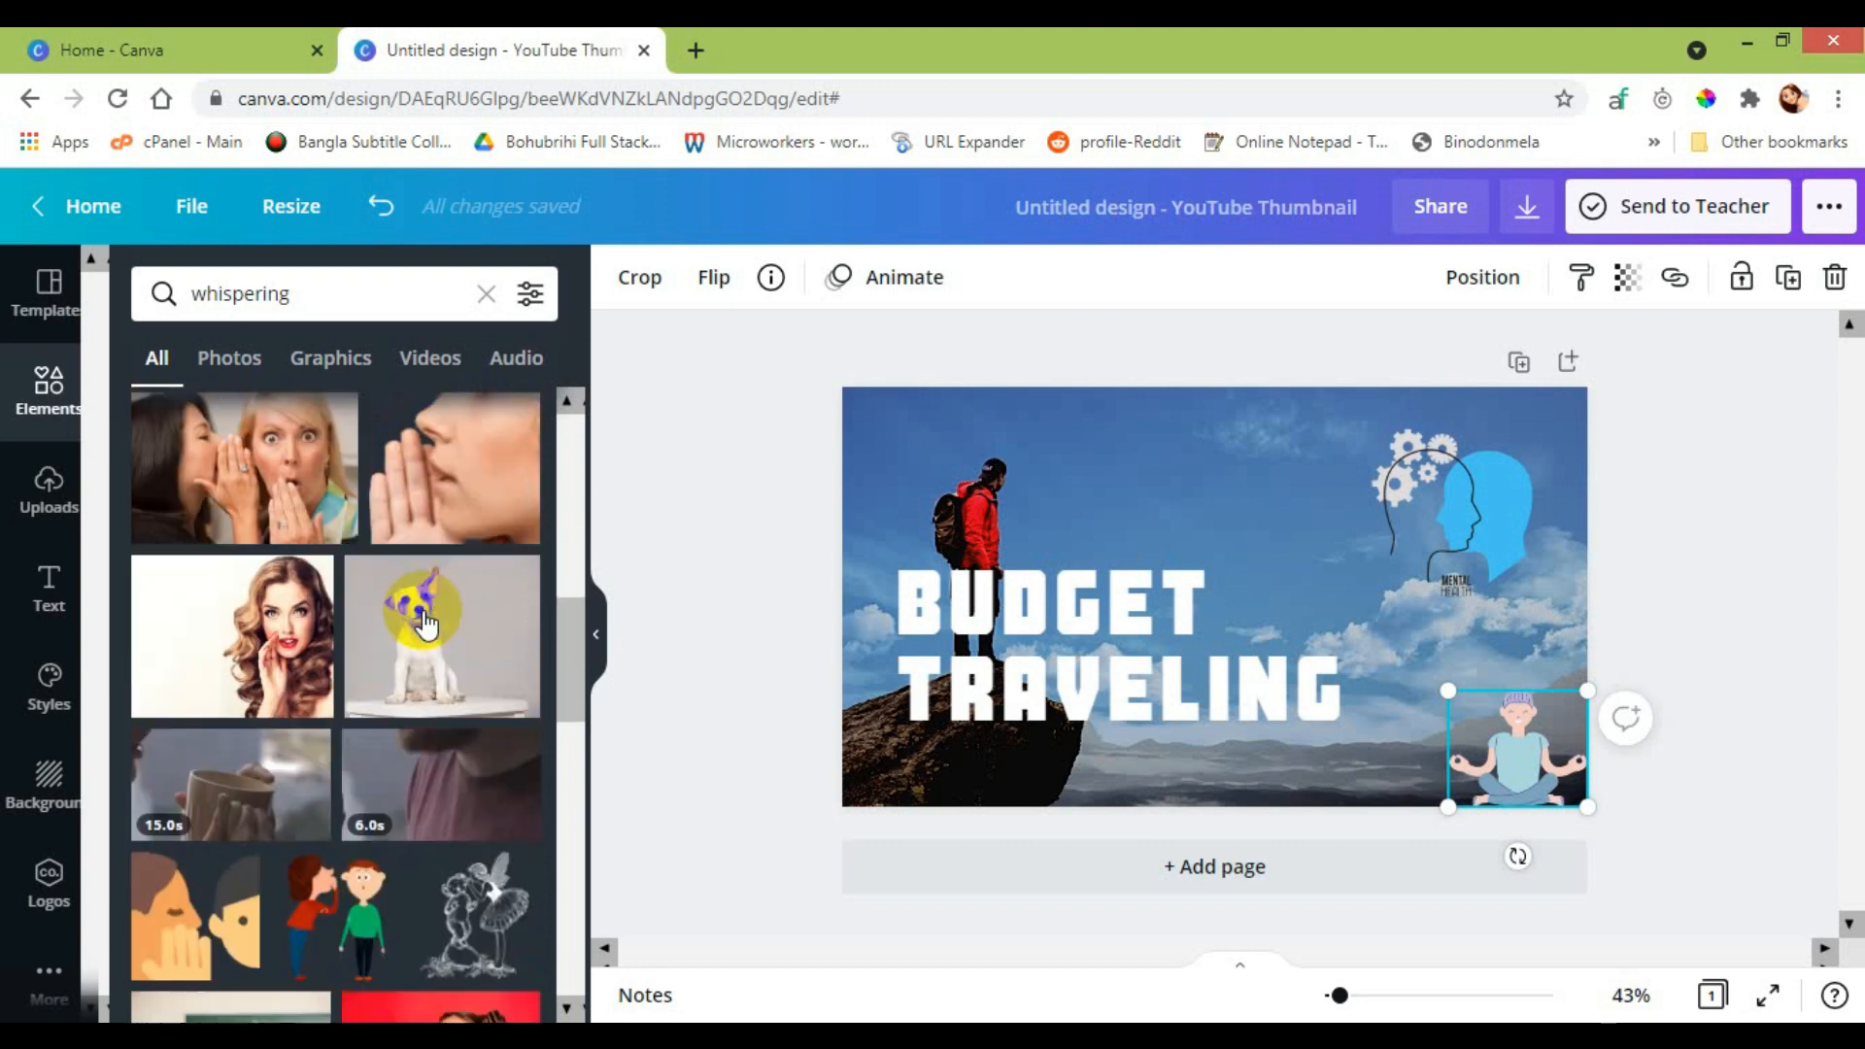
{"action": "scroll", "coordinate": [427, 624], "scroll_direction": "down", "scroll_amount": 3}
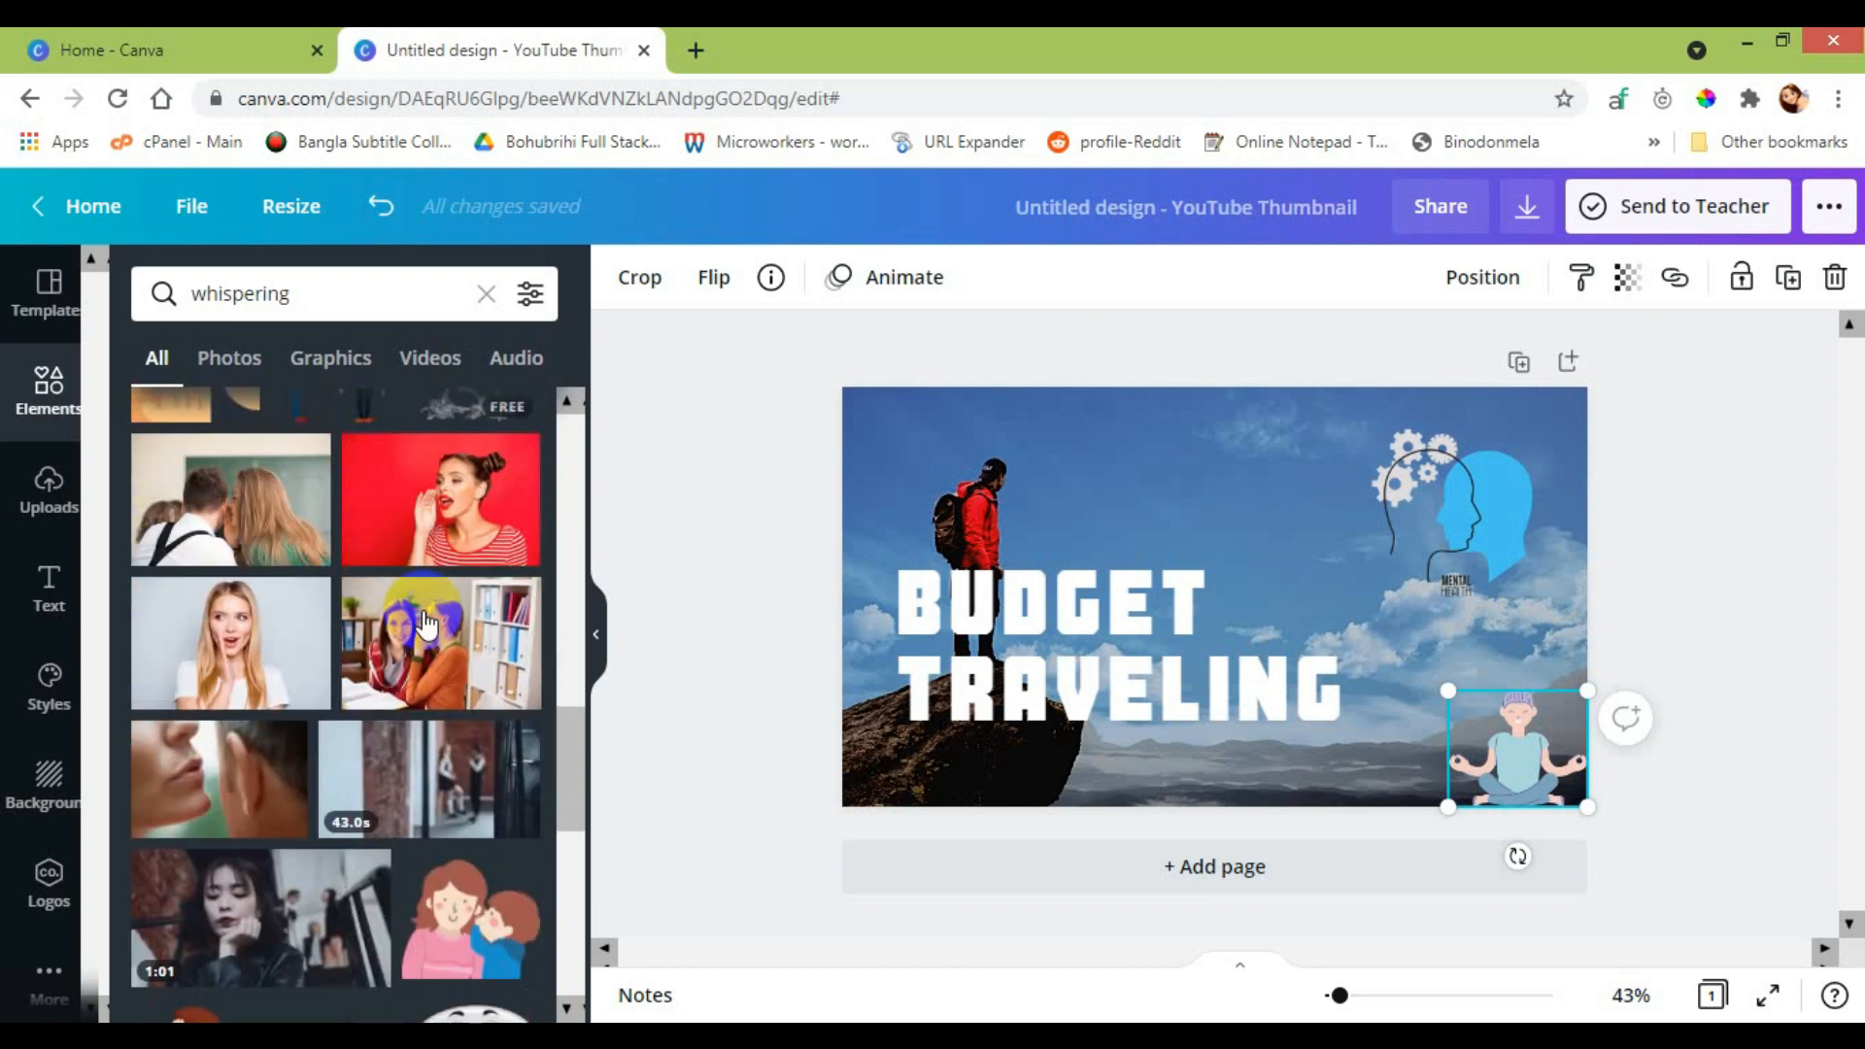
{"action": "left_click", "coordinate": [445, 510]}
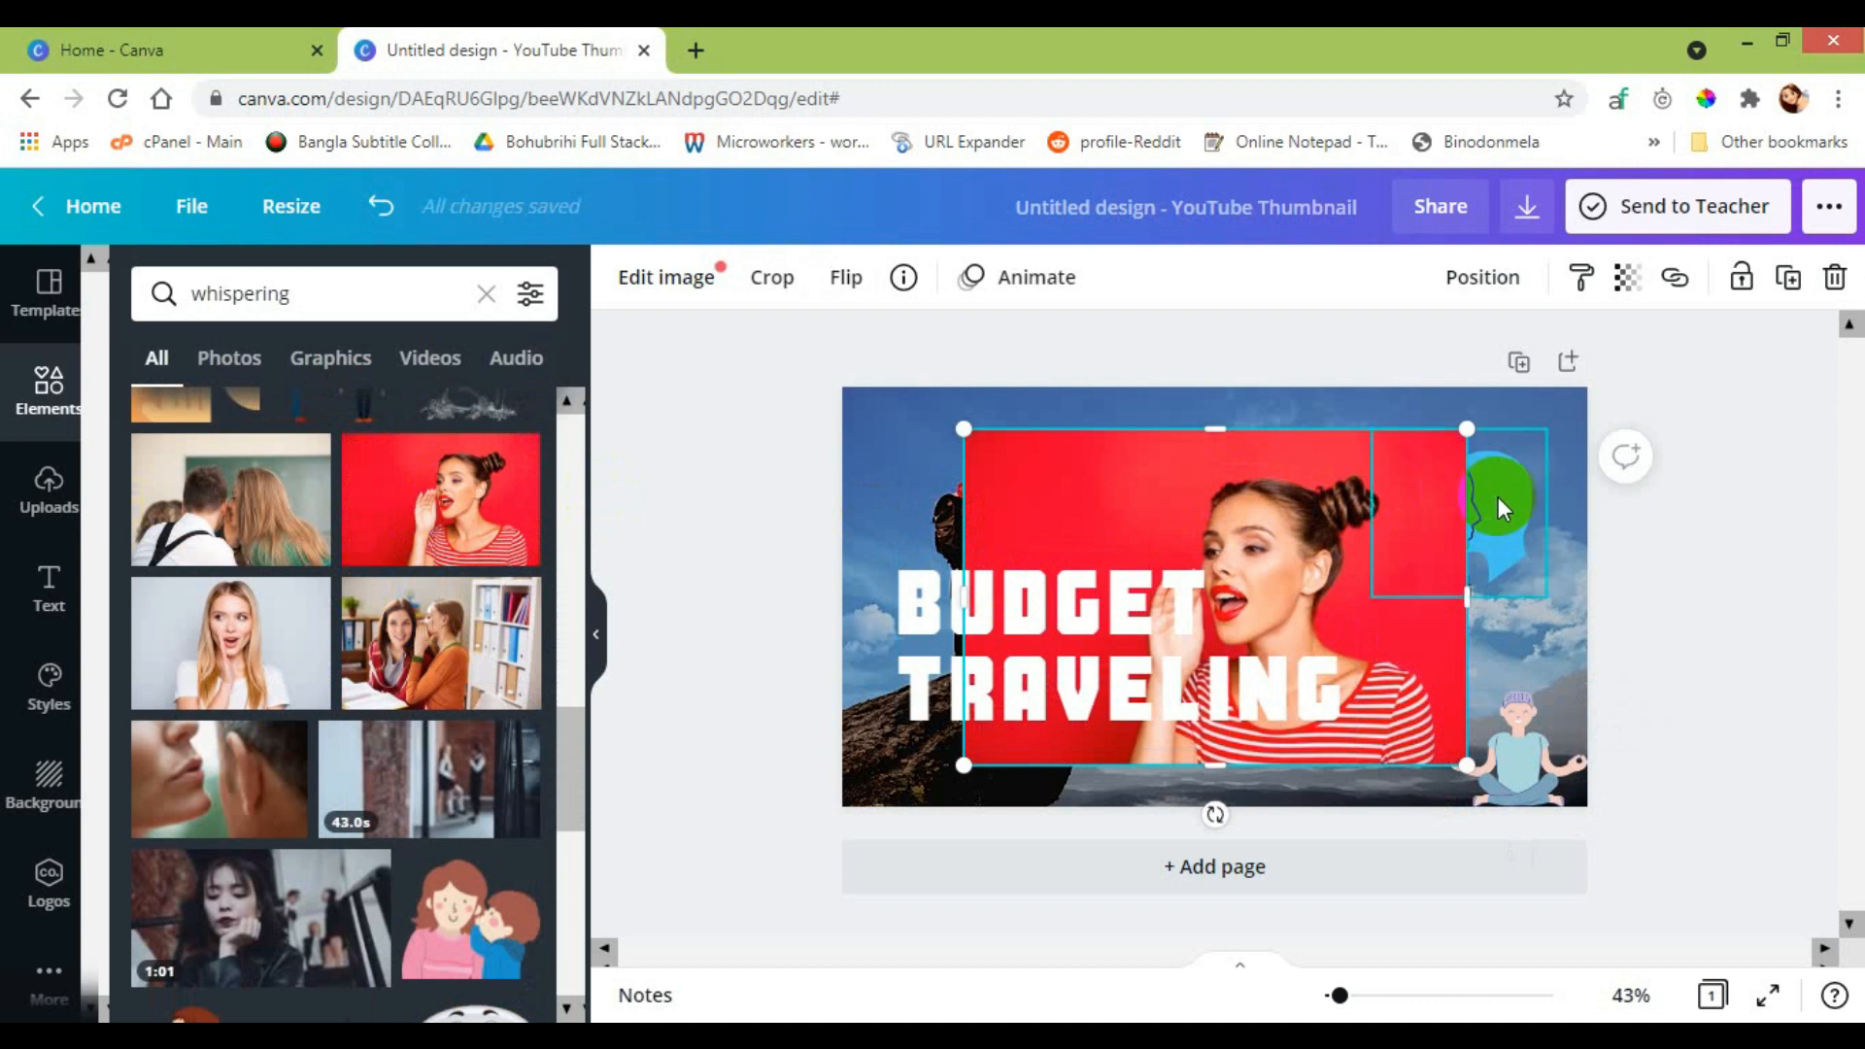
Delete the blue head-and-gears graphic and move the woman's photo slightly to the left on the page.
{"action": "left_click", "coordinate": [1498, 497]}
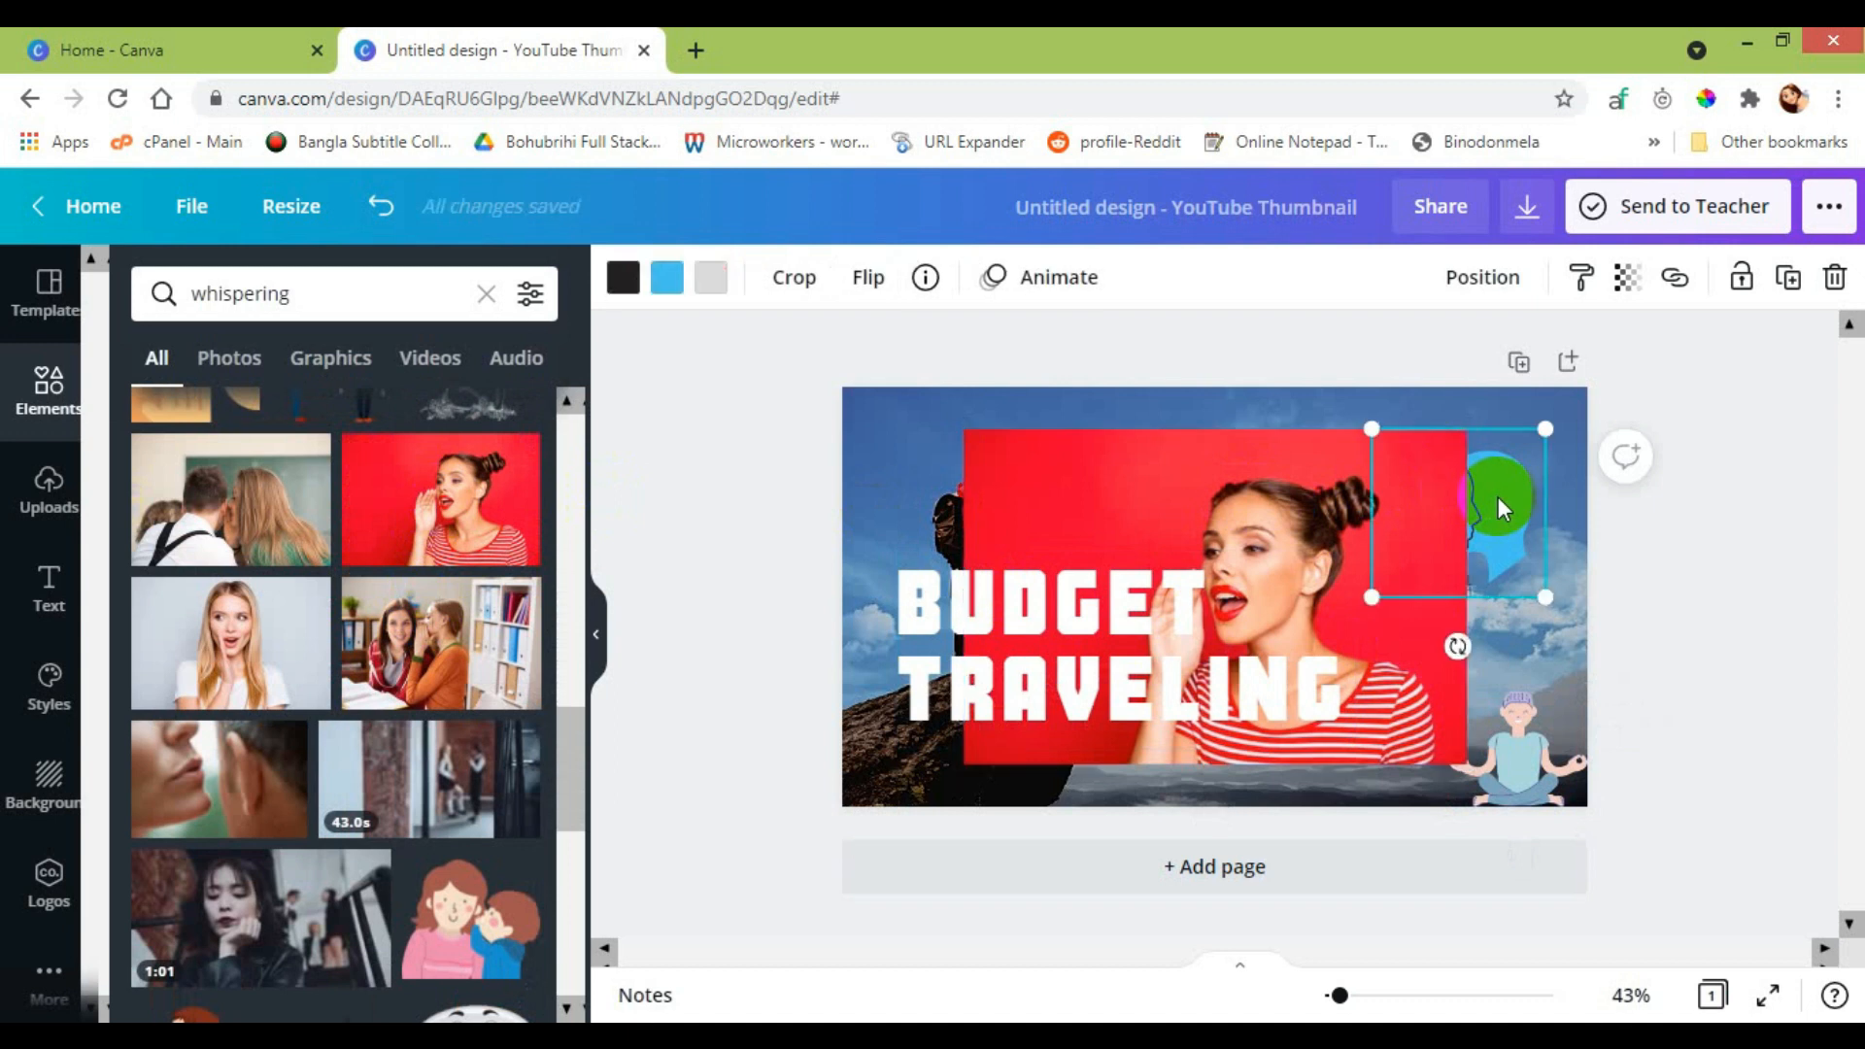
{"action": "key", "text": "Delete"}
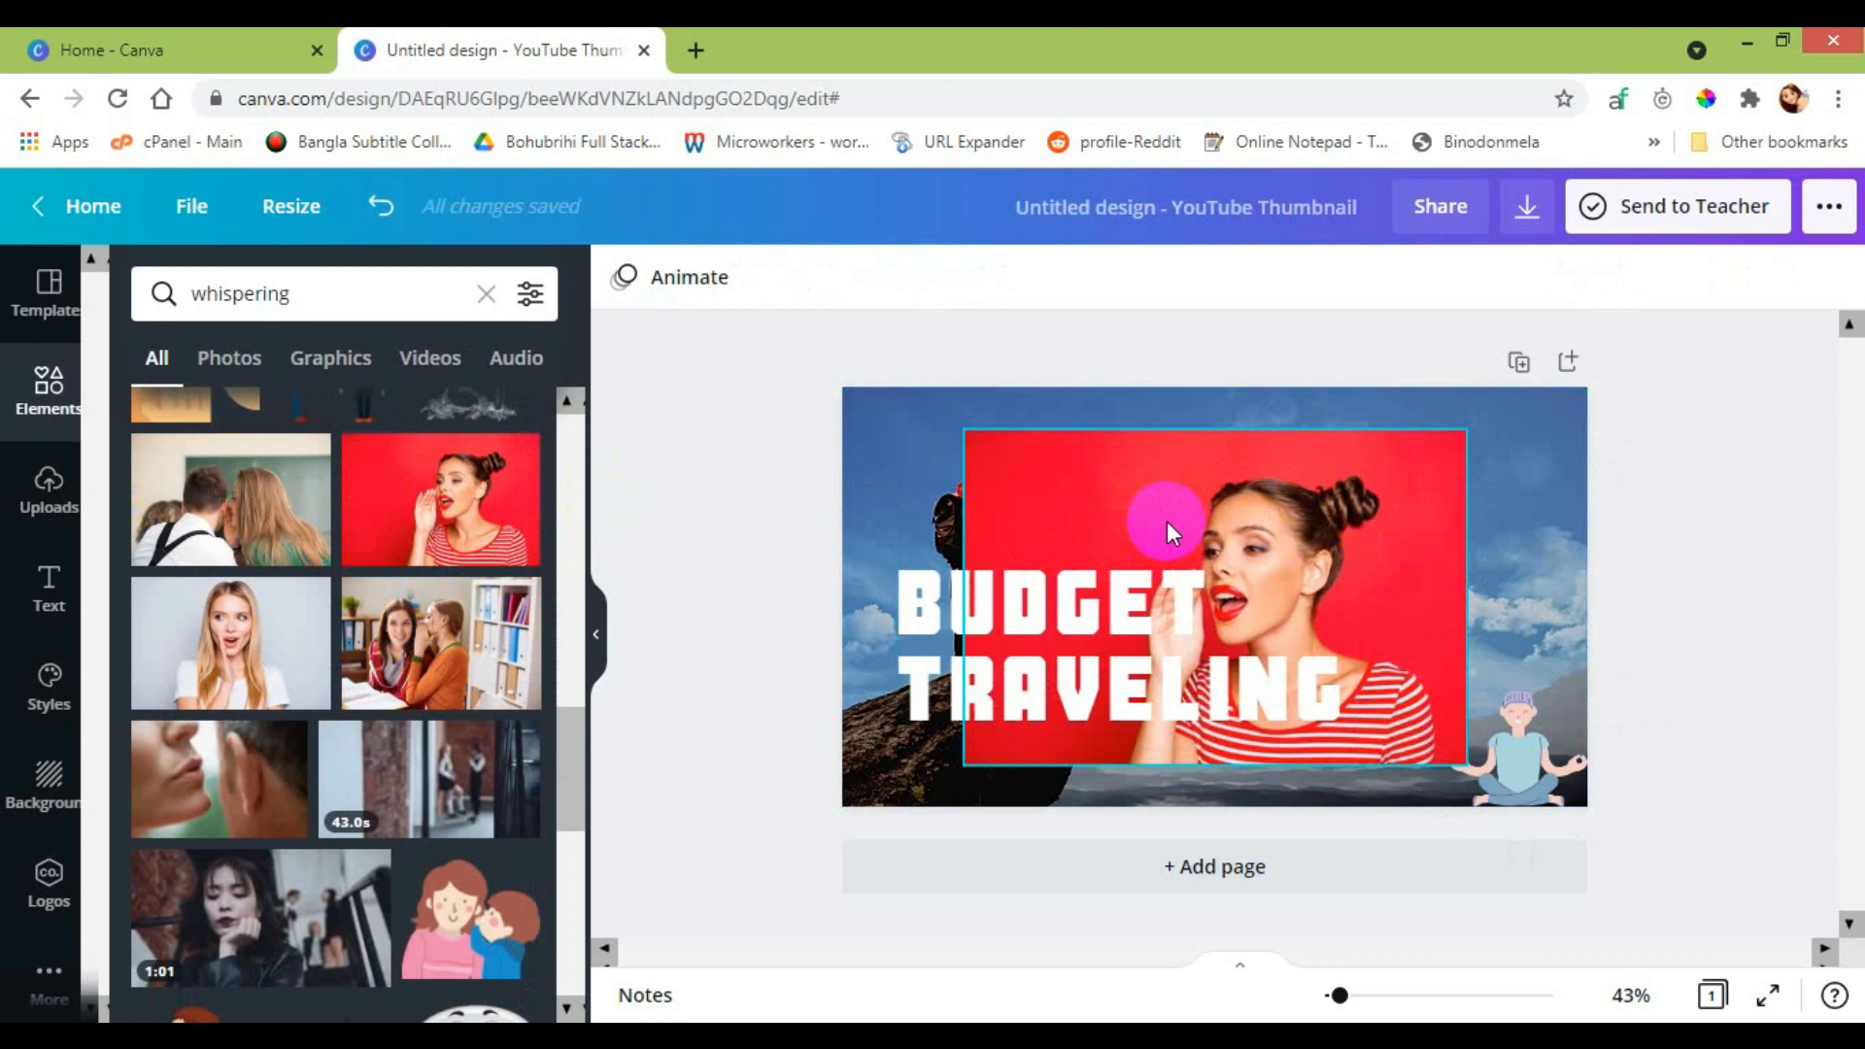
{"action": "left_click_drag", "start_coordinate": [928, 517], "coordinate": [1193, 534]}
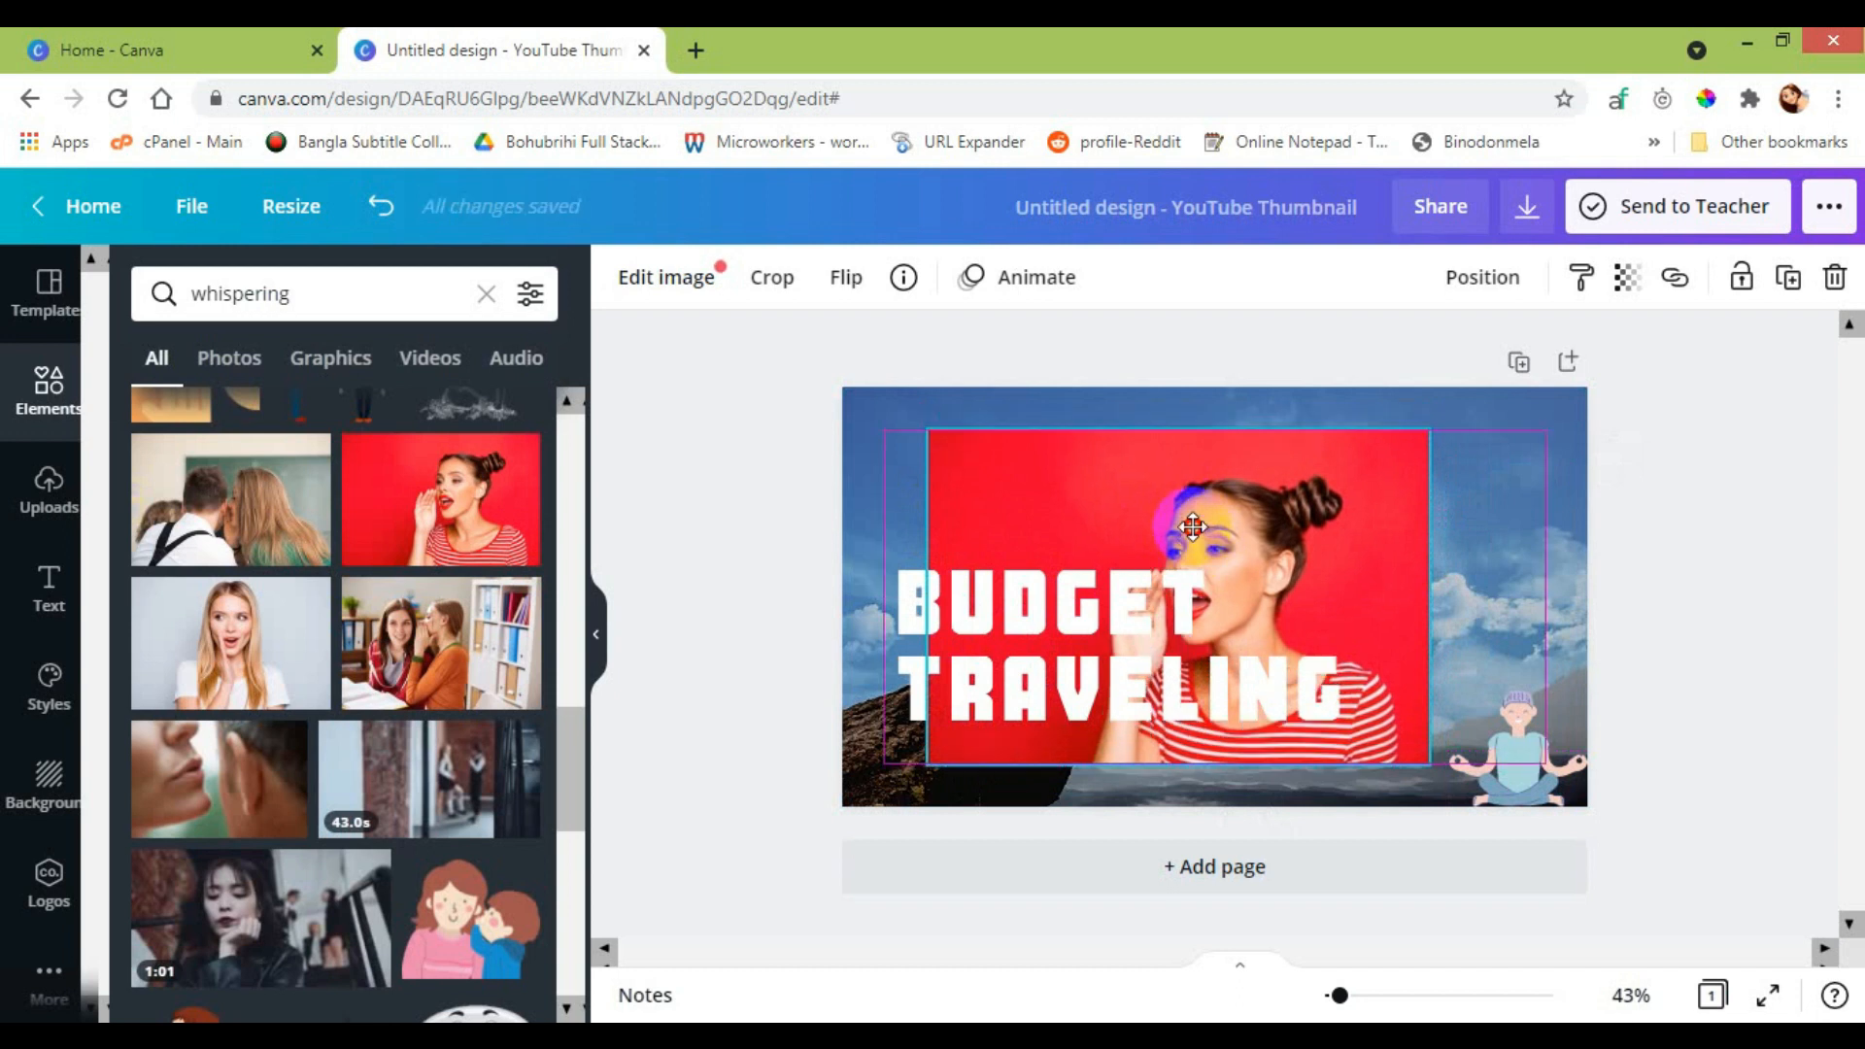
Move the Budget Traveling heading higher over the photo and replace its text with "DIDYOU KNOW?".
{"action": "left_click_drag", "start_coordinate": [1064, 607], "coordinate": [1032, 512]}
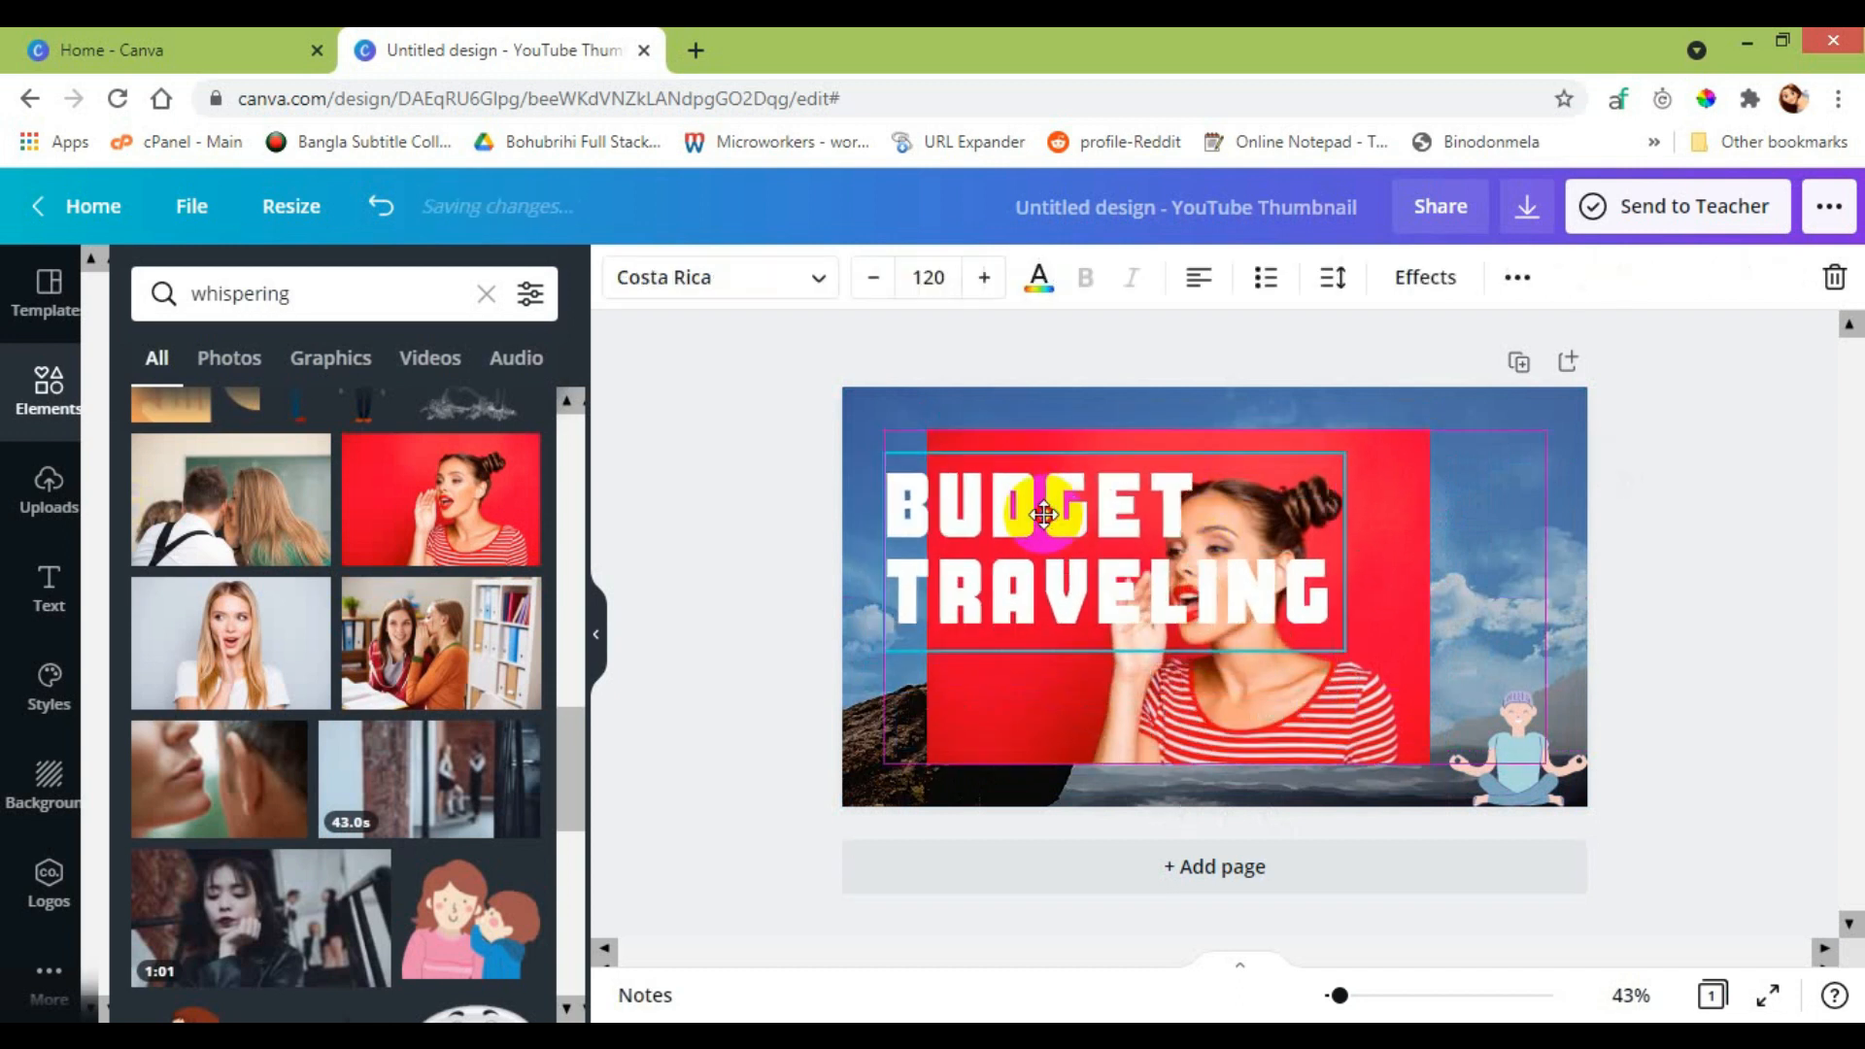
{"action": "double_click", "coordinate": [1053, 513]}
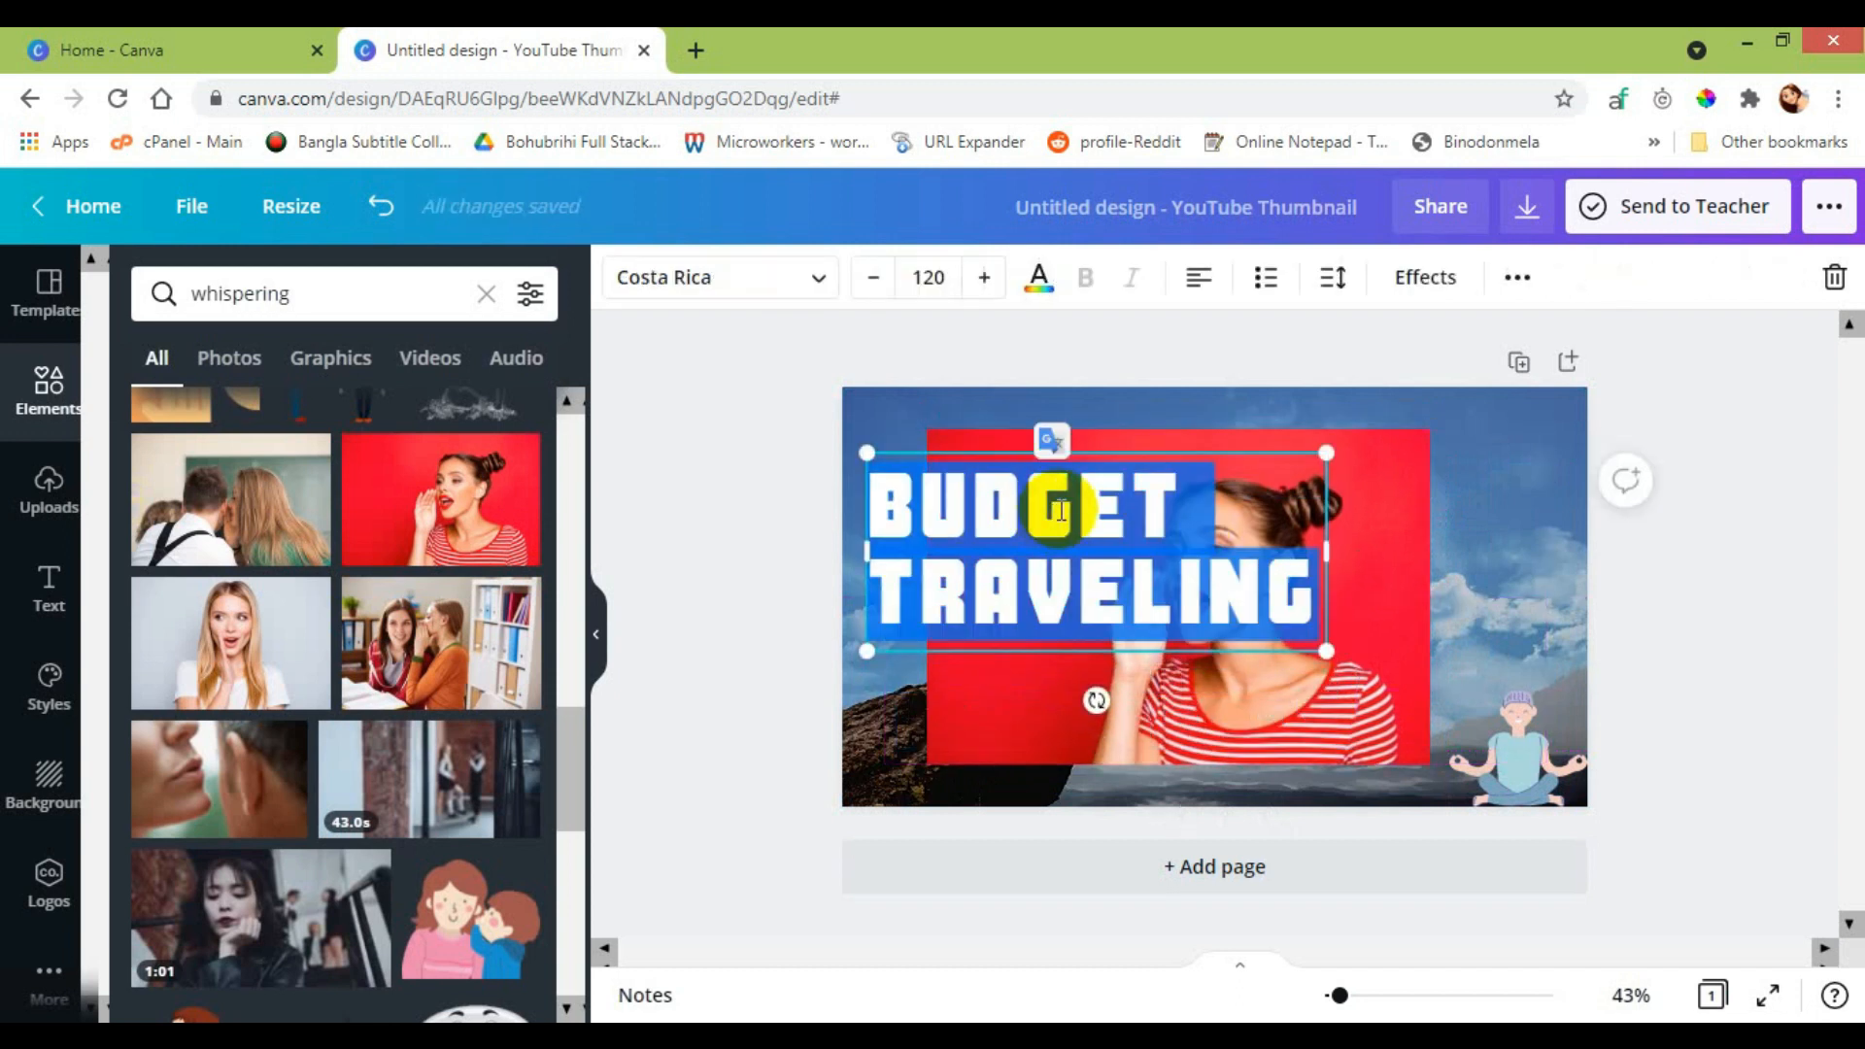
{"action": "type", "text": "DIDY"}
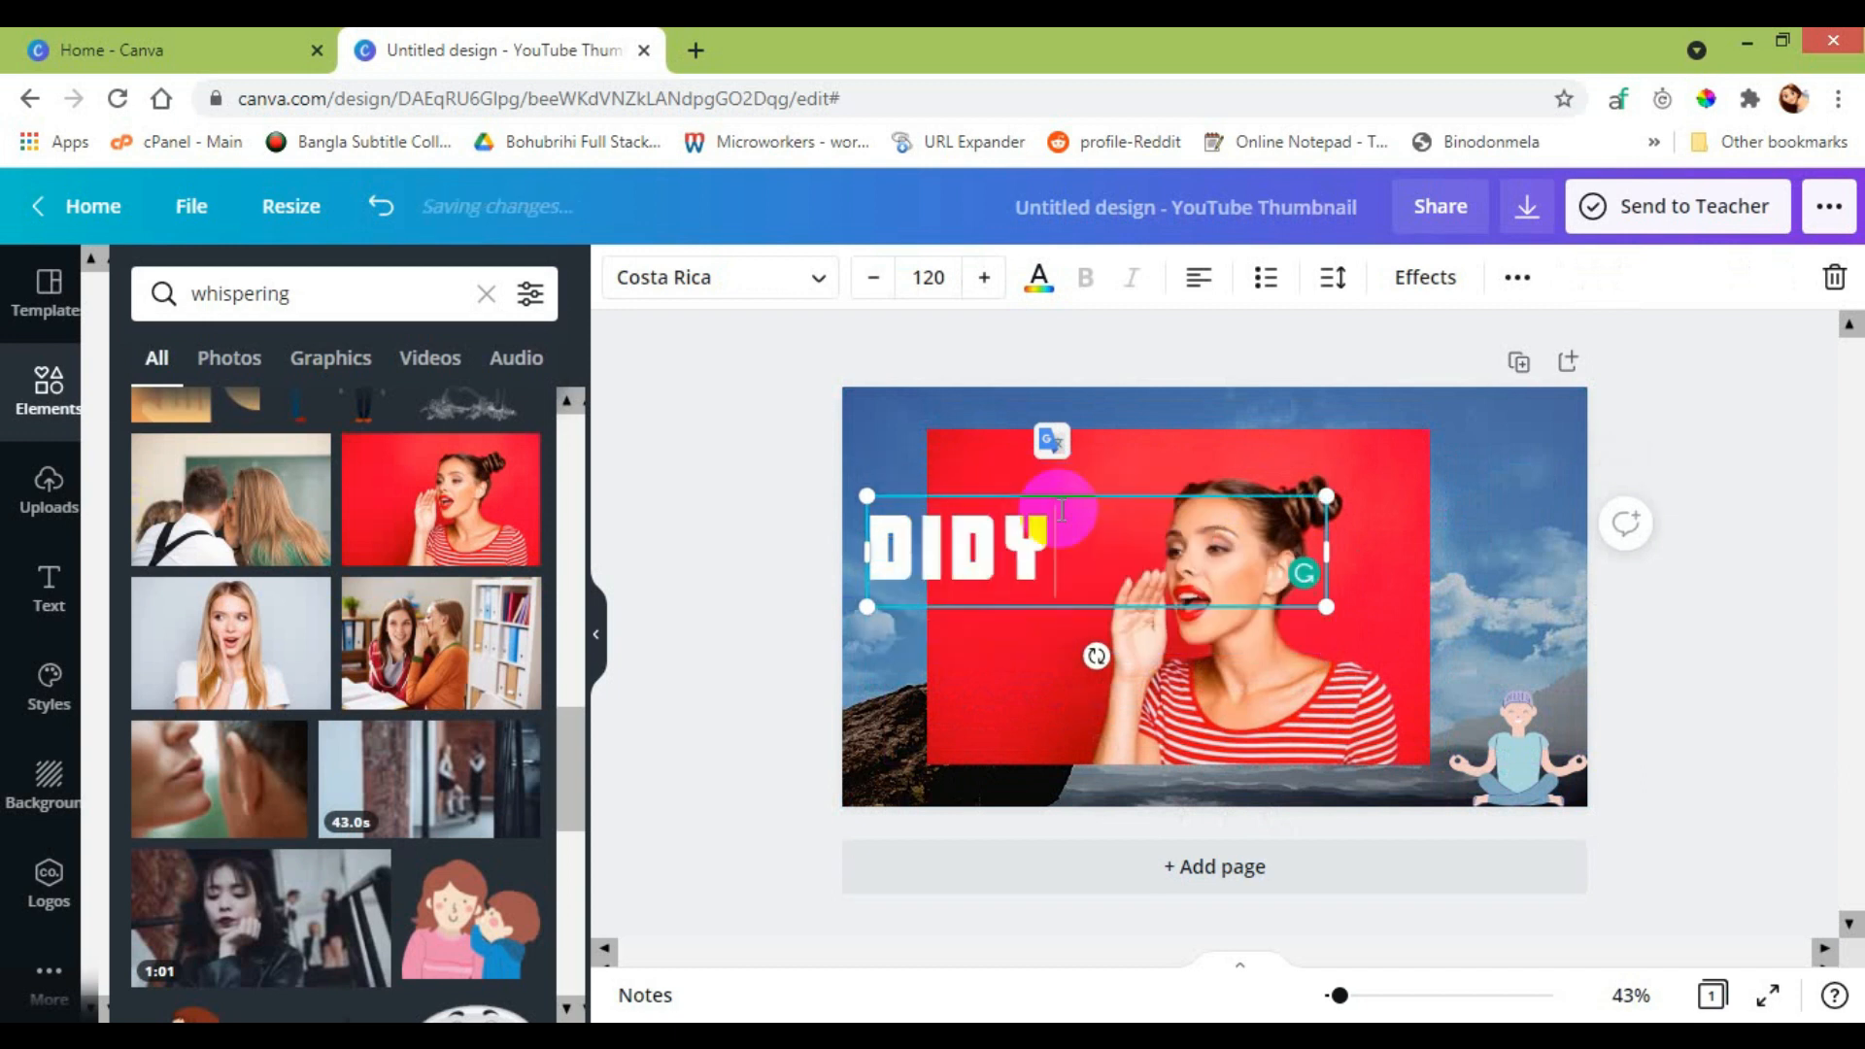
{"action": "type", "text": "OU KNOW"}
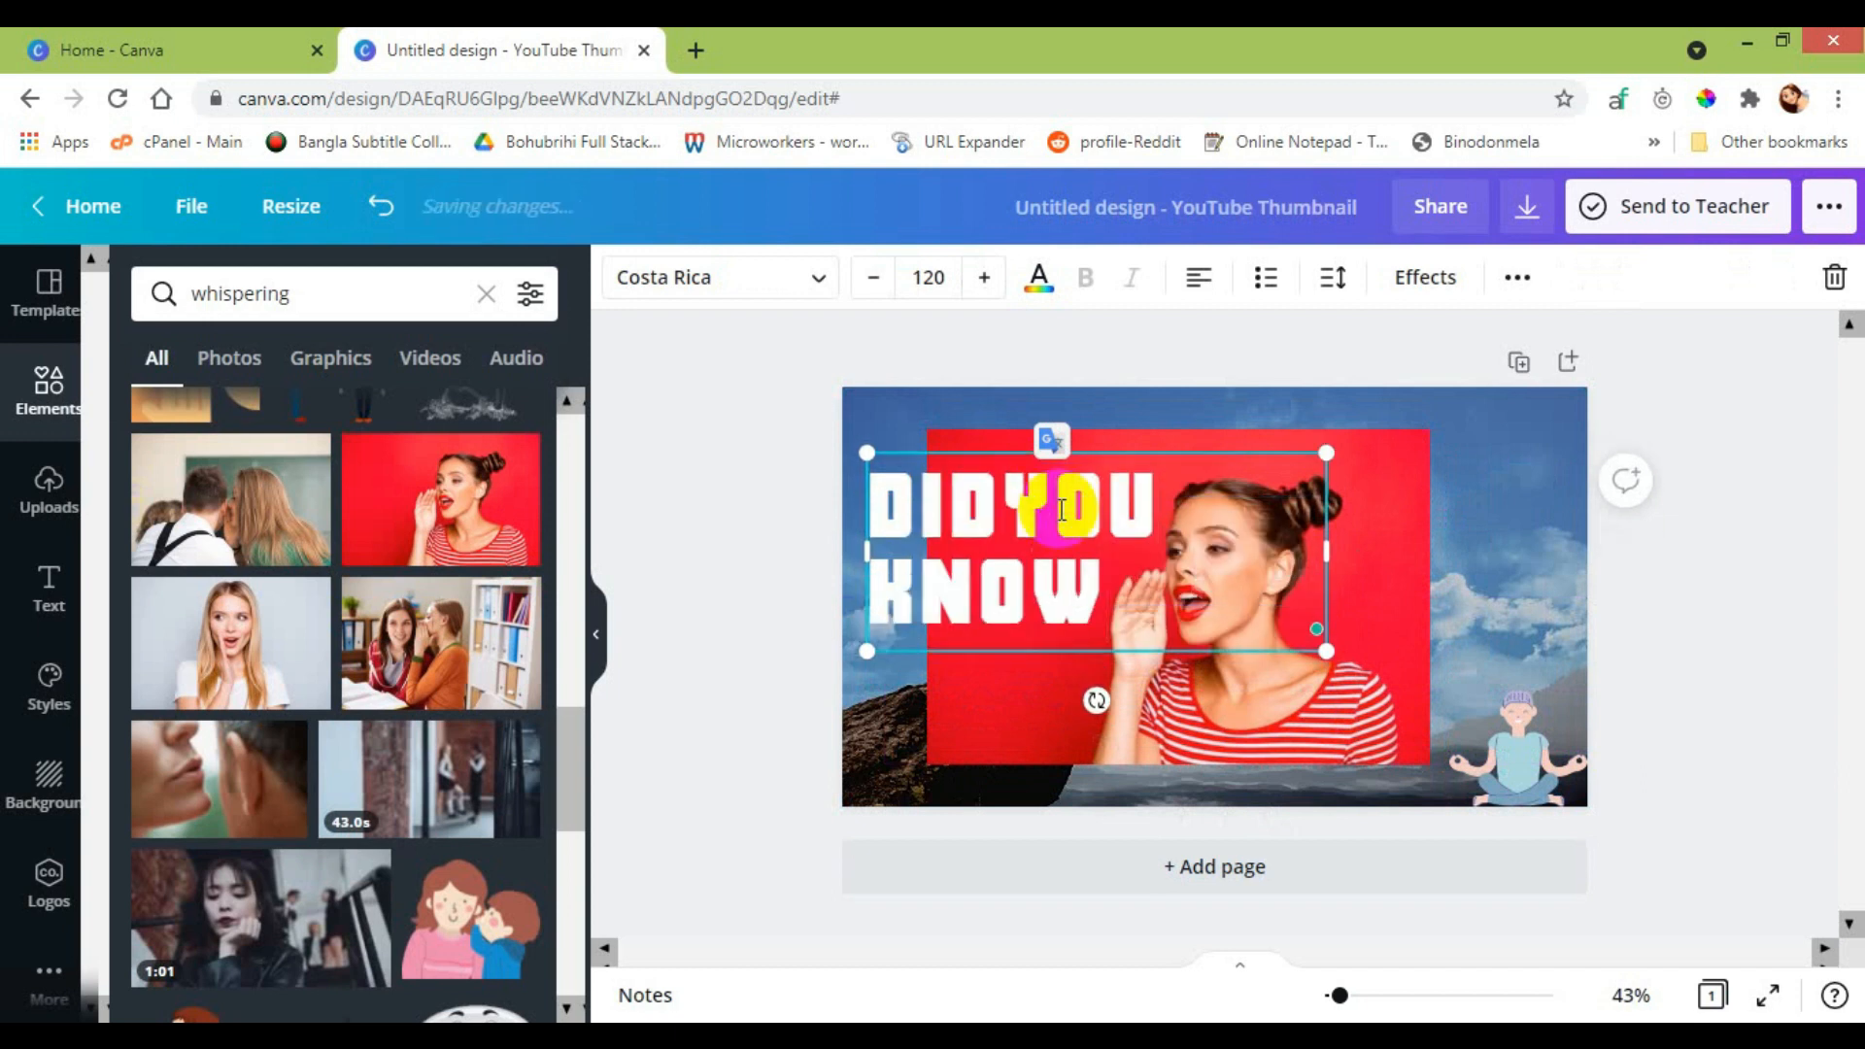
{"action": "type", "text": "?"}
Enlarge the woman's photo to nearly the page height and delete the meditating figure in the page corner.
{"action": "left_click", "coordinate": [1379, 748]}
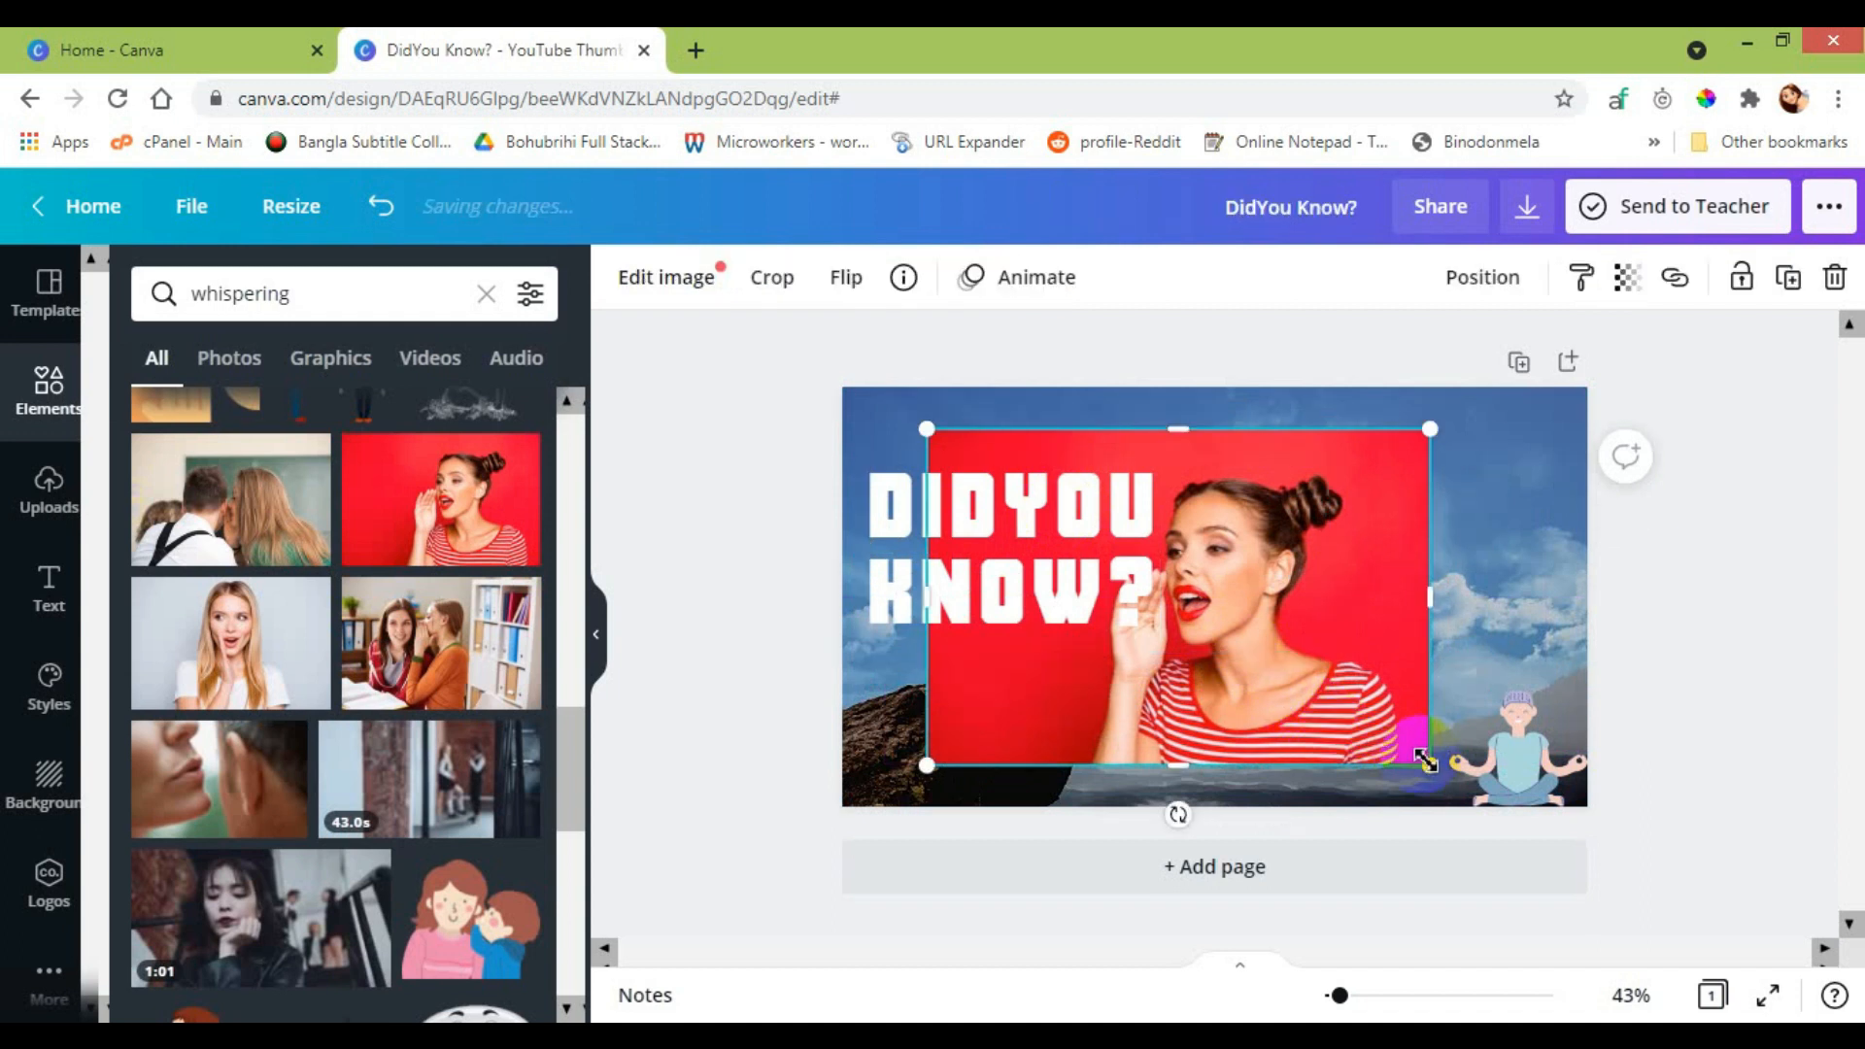
{"action": "left_click_drag", "start_coordinate": [1432, 765], "coordinate": [1482, 803]}
{"action": "left_click_drag", "start_coordinate": [1344, 666], "coordinate": [1346, 667]}
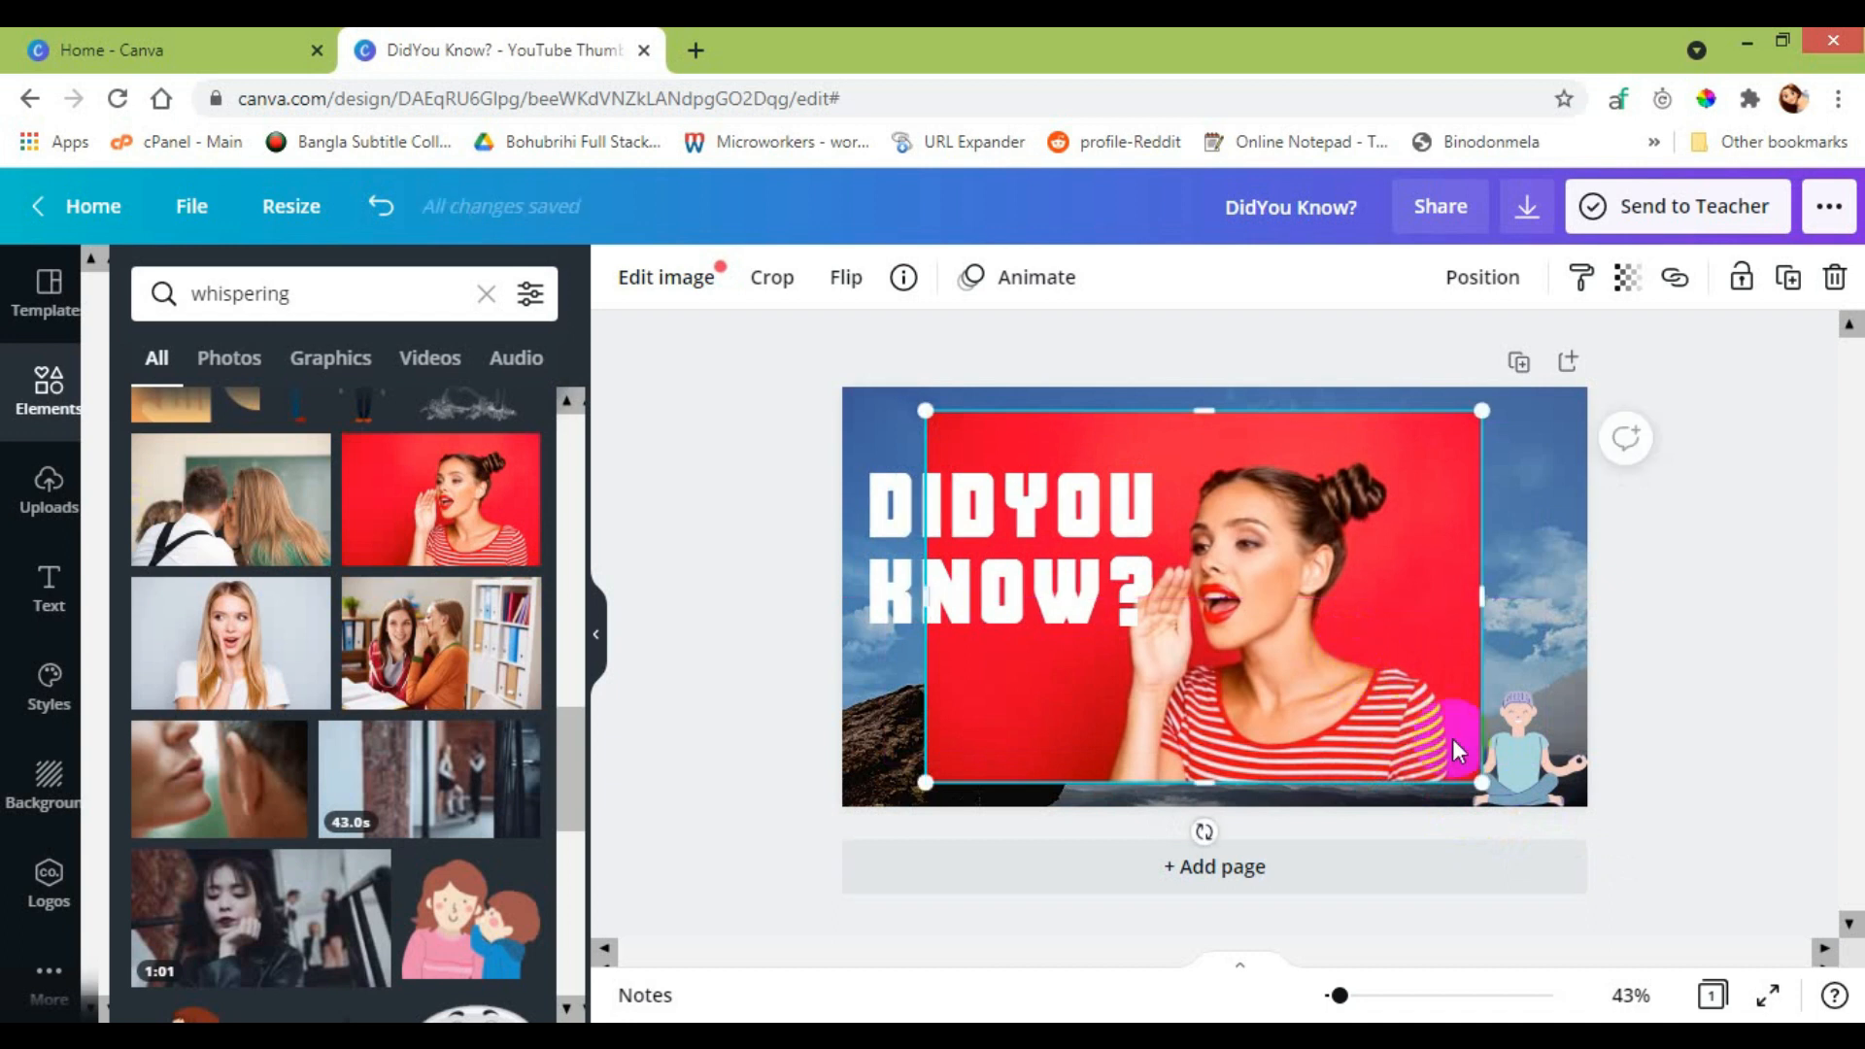
{"action": "left_click", "coordinate": [1522, 765]}
{"action": "key", "text": "Delete"}
Shift the woman's photo to the right and place the heading beside her face.
{"action": "left_click_drag", "start_coordinate": [1033, 607], "coordinate": [1038, 643]}
{"action": "left_click_drag", "start_coordinate": [1323, 743], "coordinate": [1351, 754]}
{"action": "left_click_drag", "start_coordinate": [986, 563], "coordinate": [989, 539]}
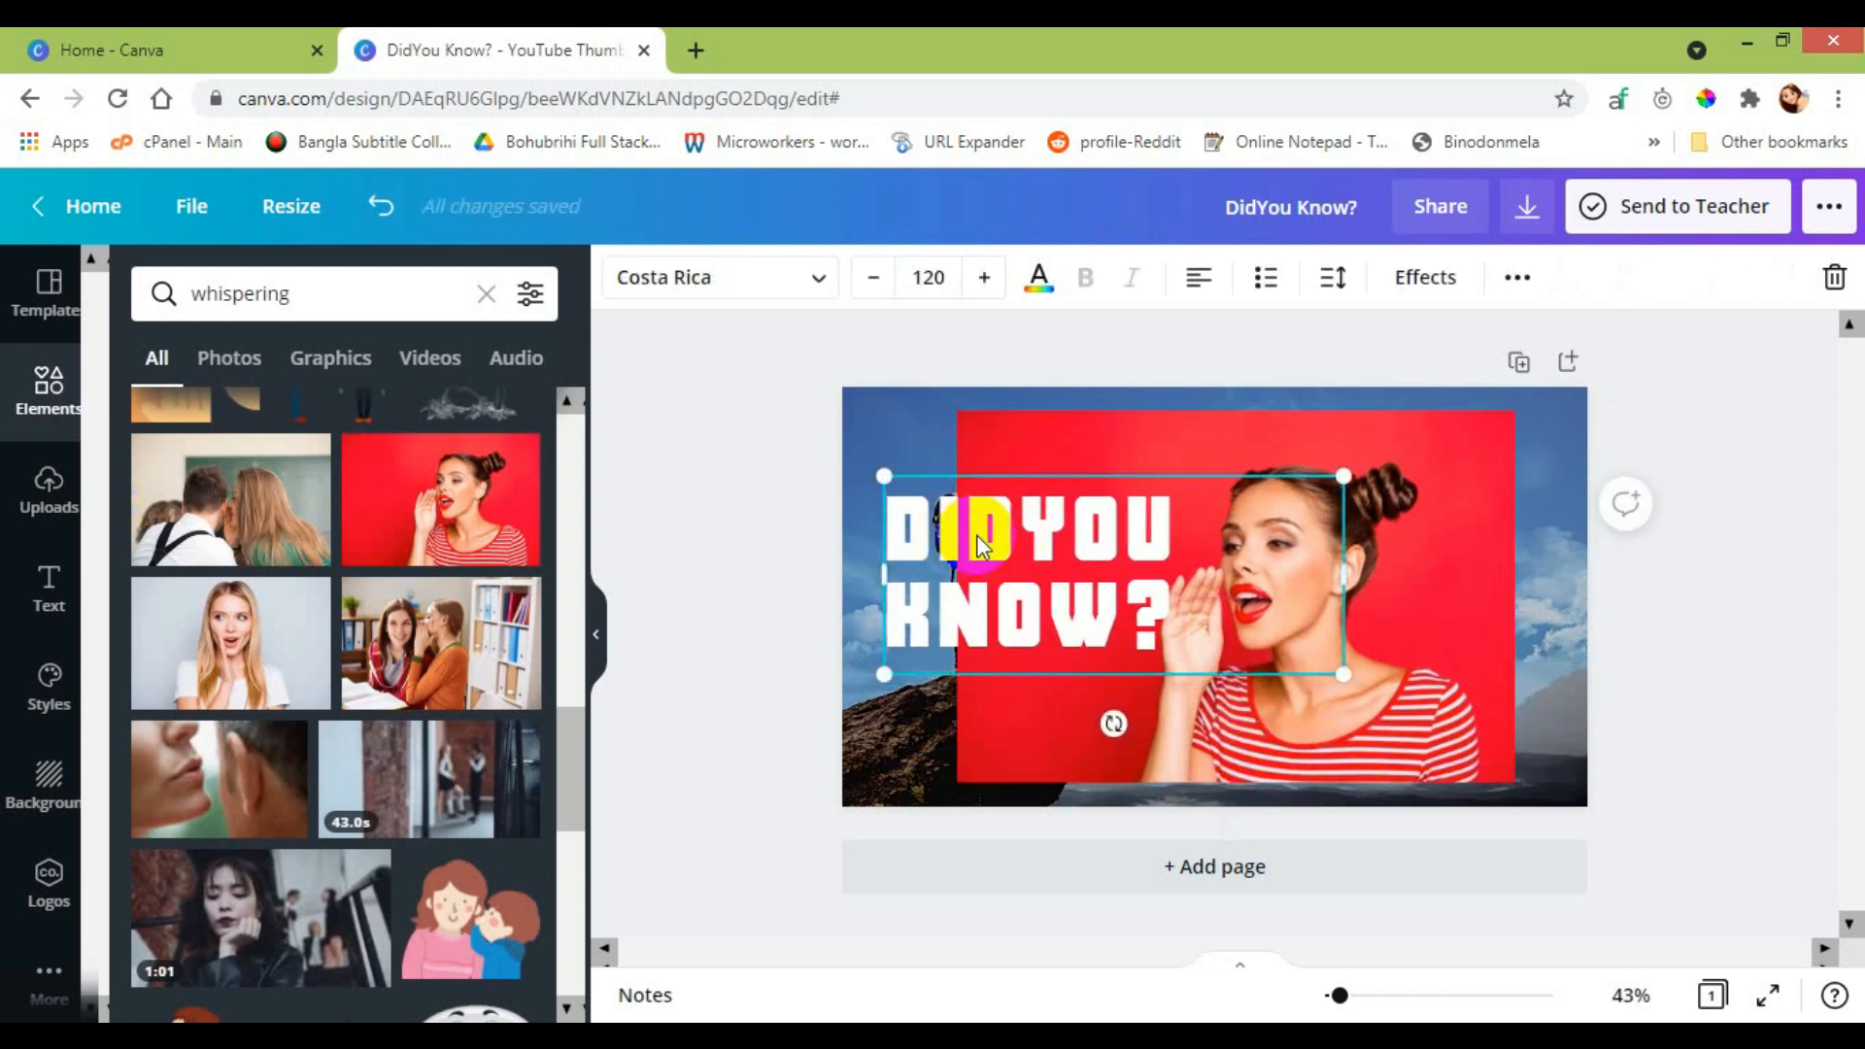
Try several fonts on the DIDYOU KNOW? heading and settle on Oilvare Base.
{"action": "left_click", "coordinate": [823, 281]}
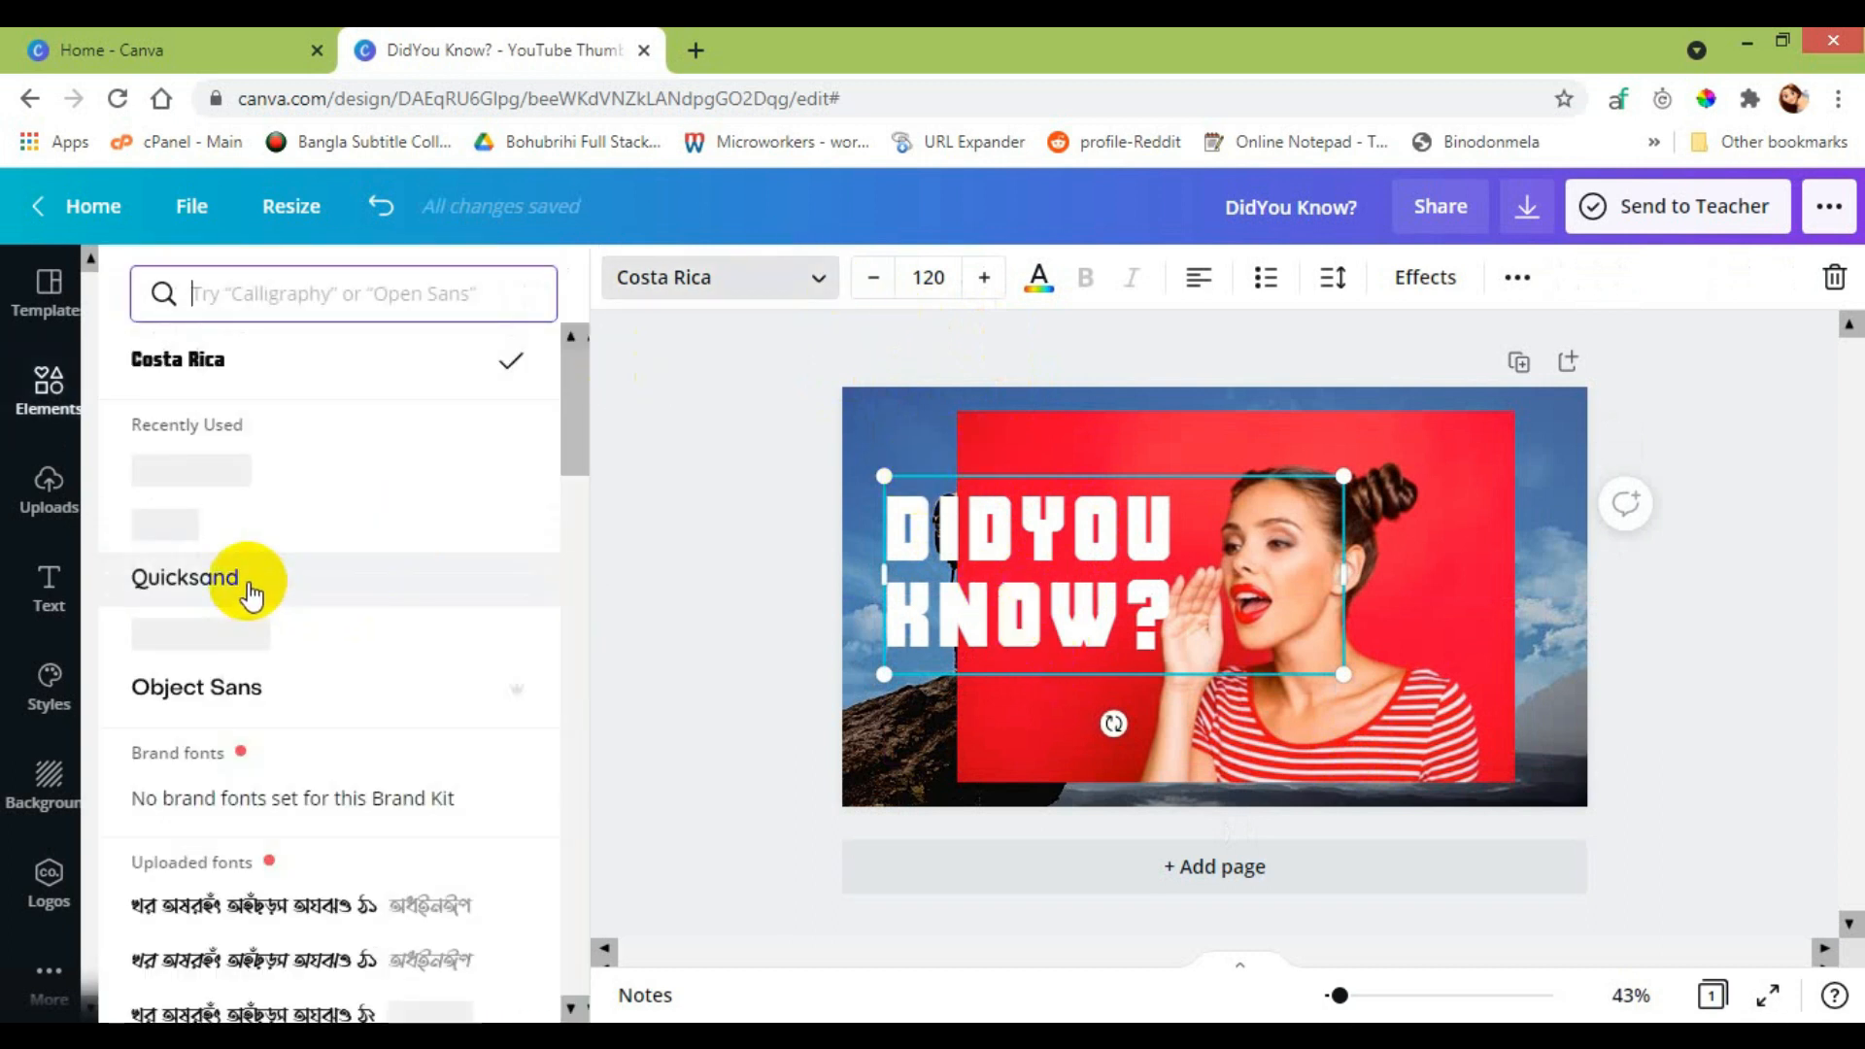
{"action": "scroll", "coordinate": [272, 585], "scroll_direction": "down", "scroll_amount": 1}
{"action": "scroll", "coordinate": [272, 586], "scroll_direction": "up", "scroll_amount": 1}
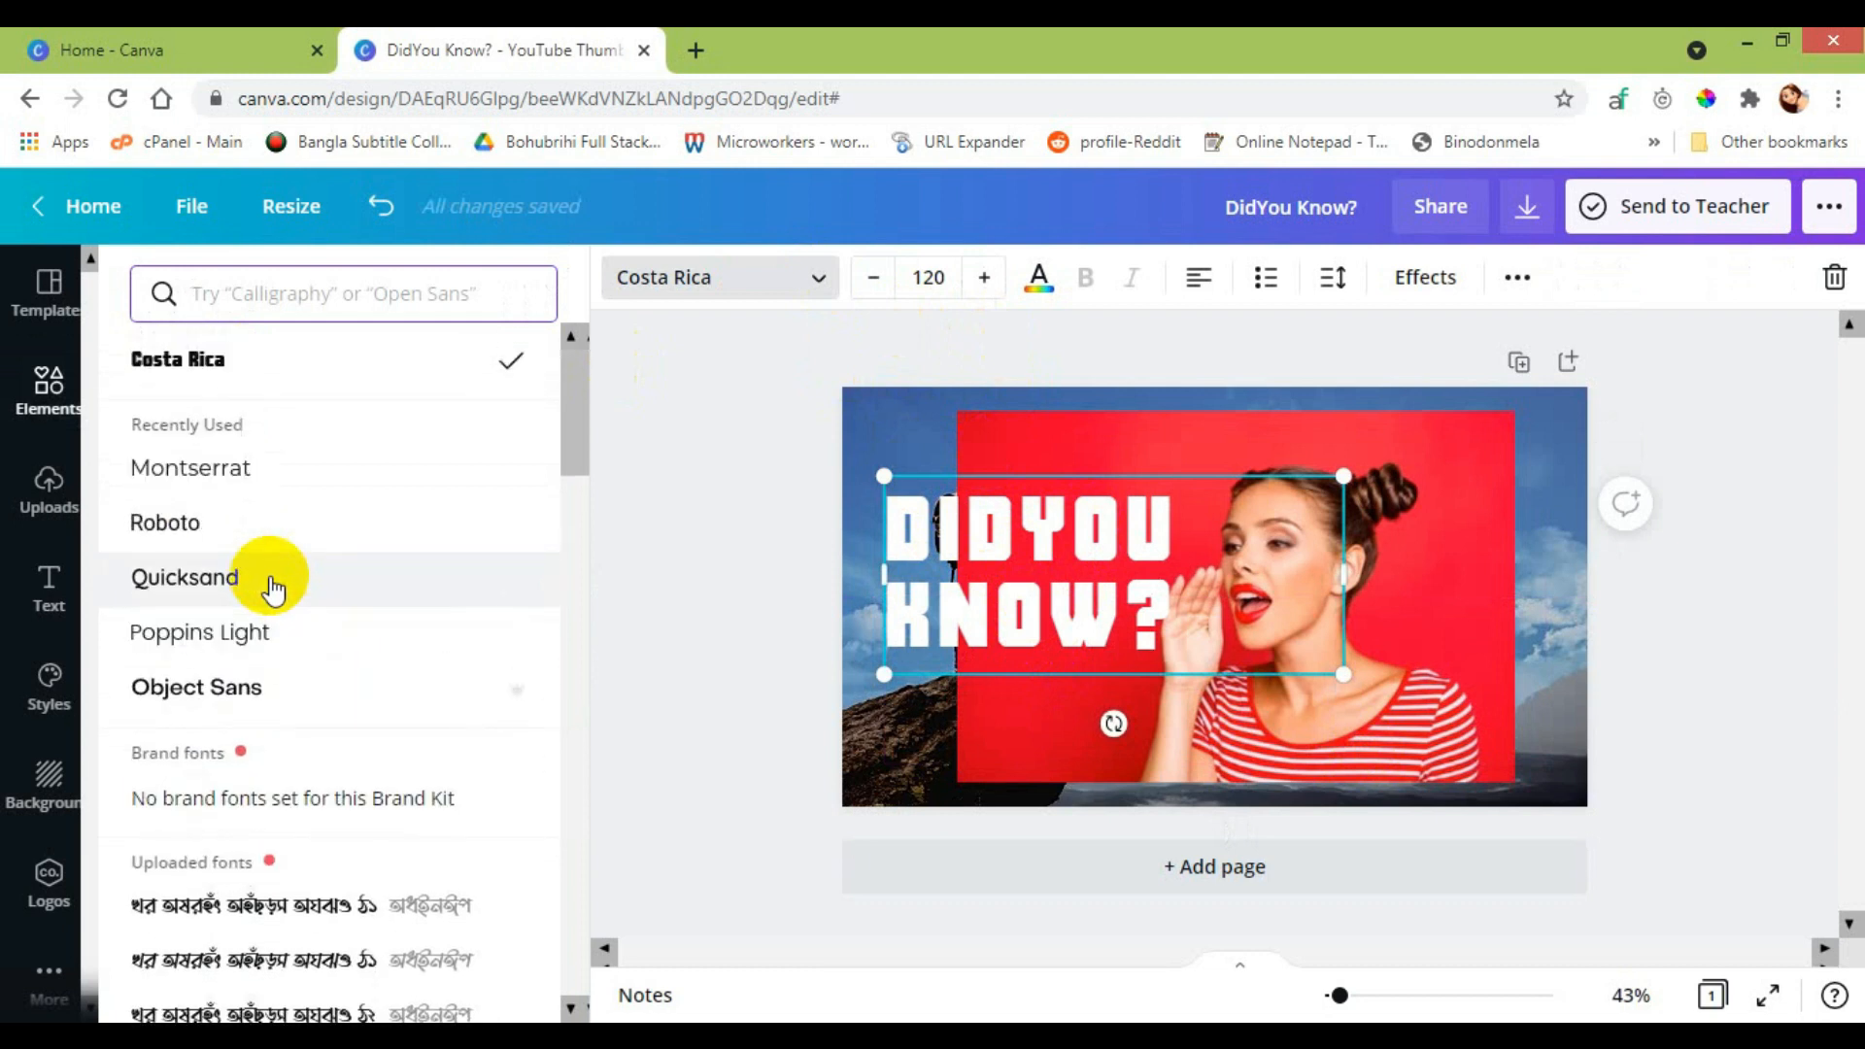
{"action": "left_click", "coordinate": [194, 579]}
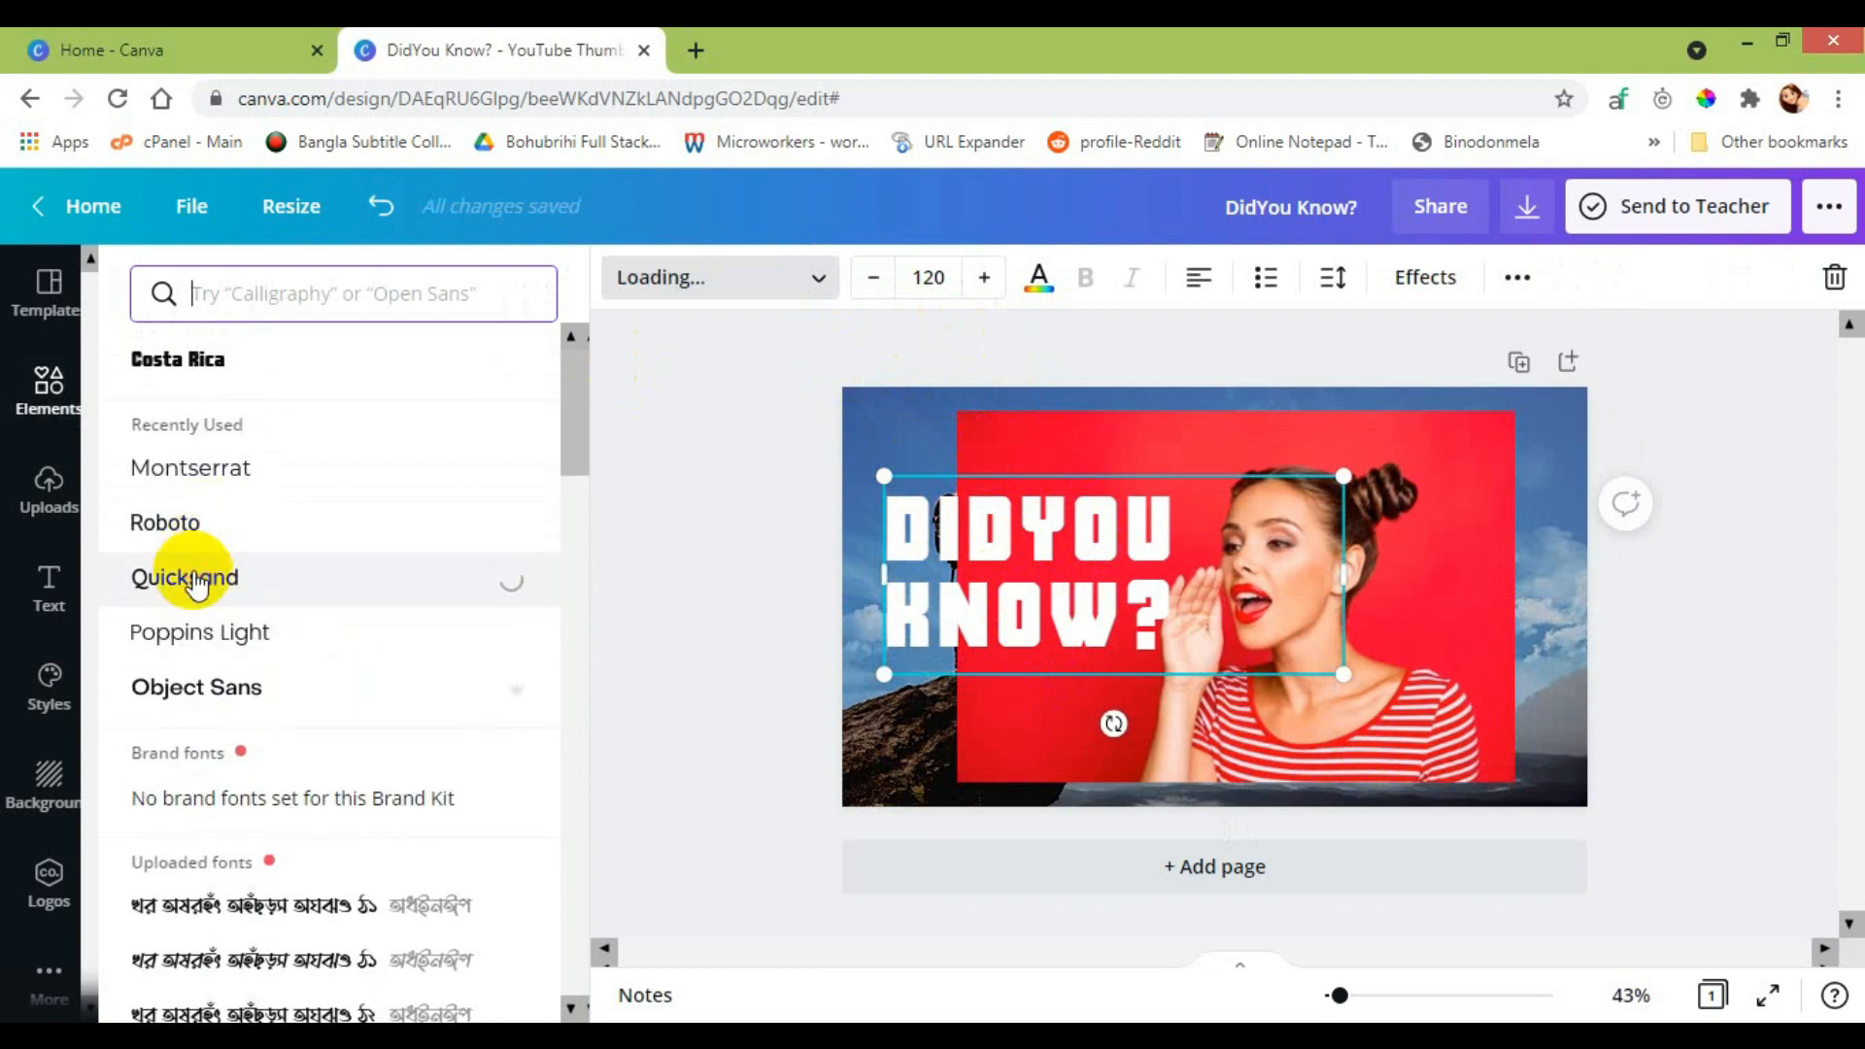
{"action": "left_click", "coordinate": [207, 476]}
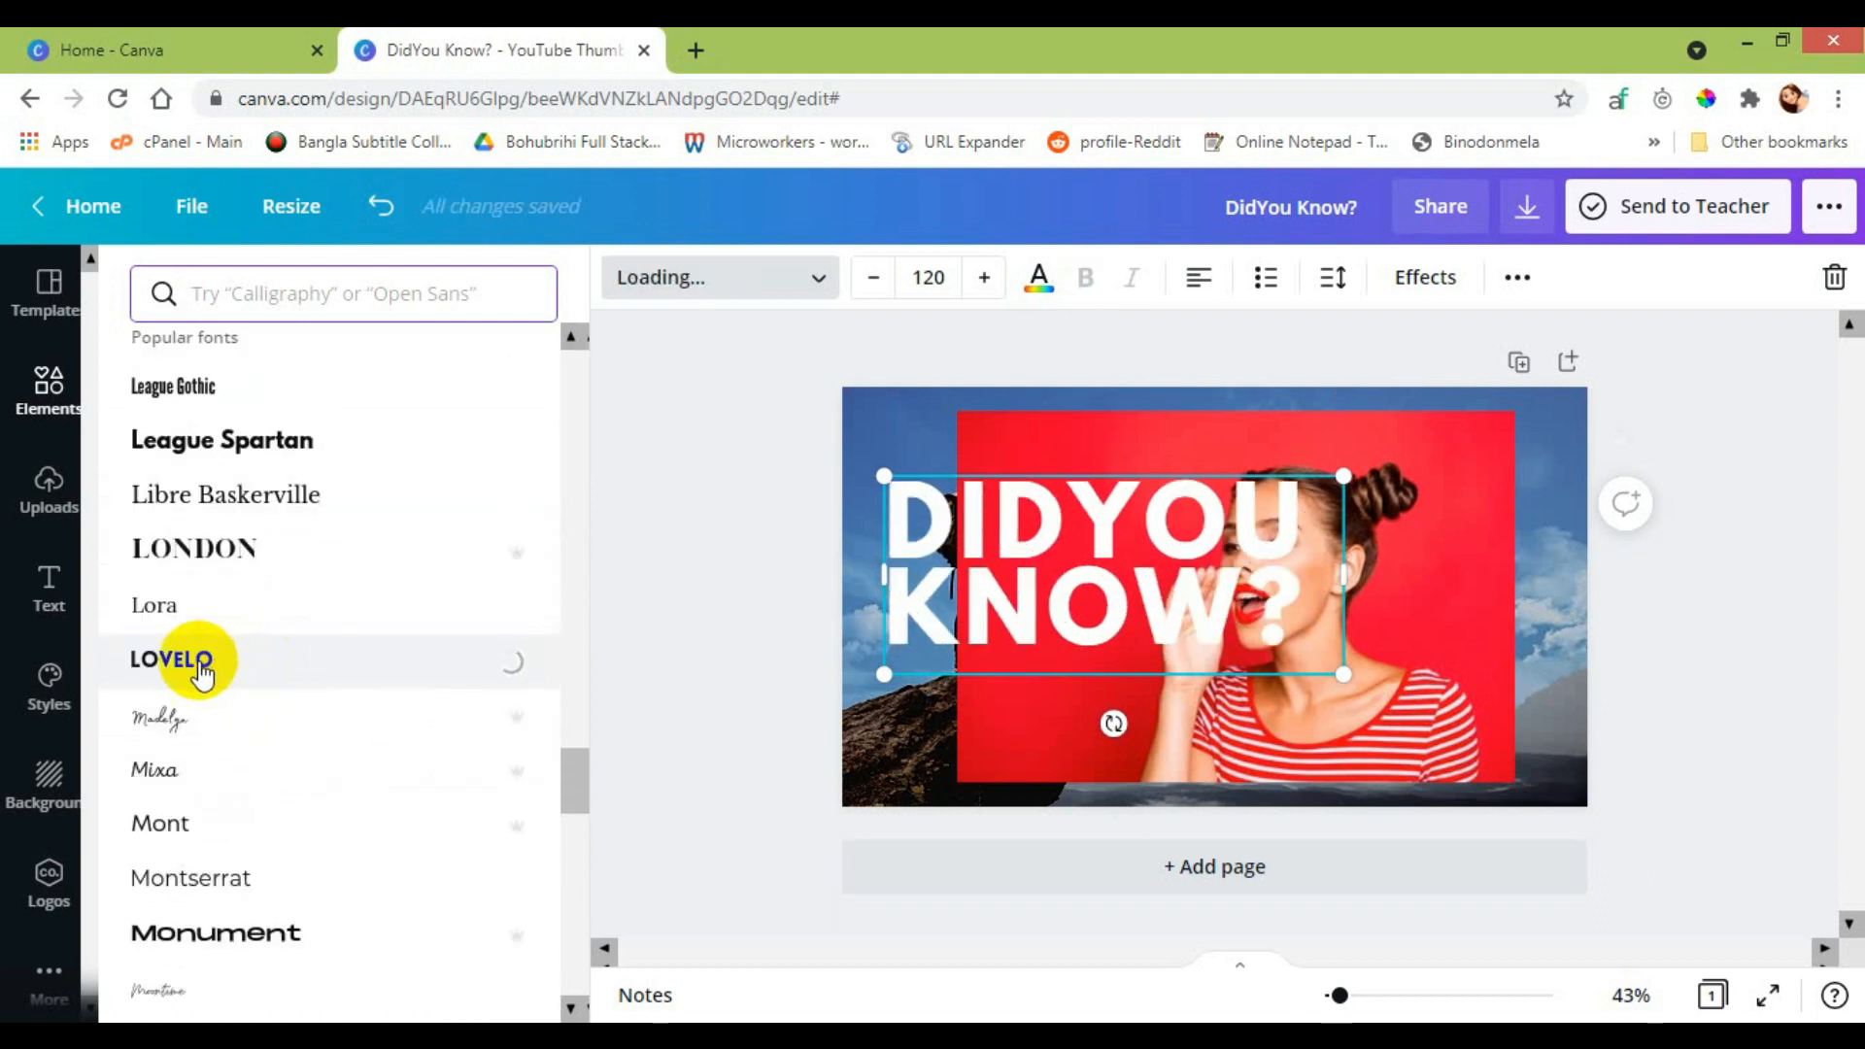
{"action": "scroll", "coordinate": [204, 670], "scroll_direction": "down", "scroll_amount": 10}
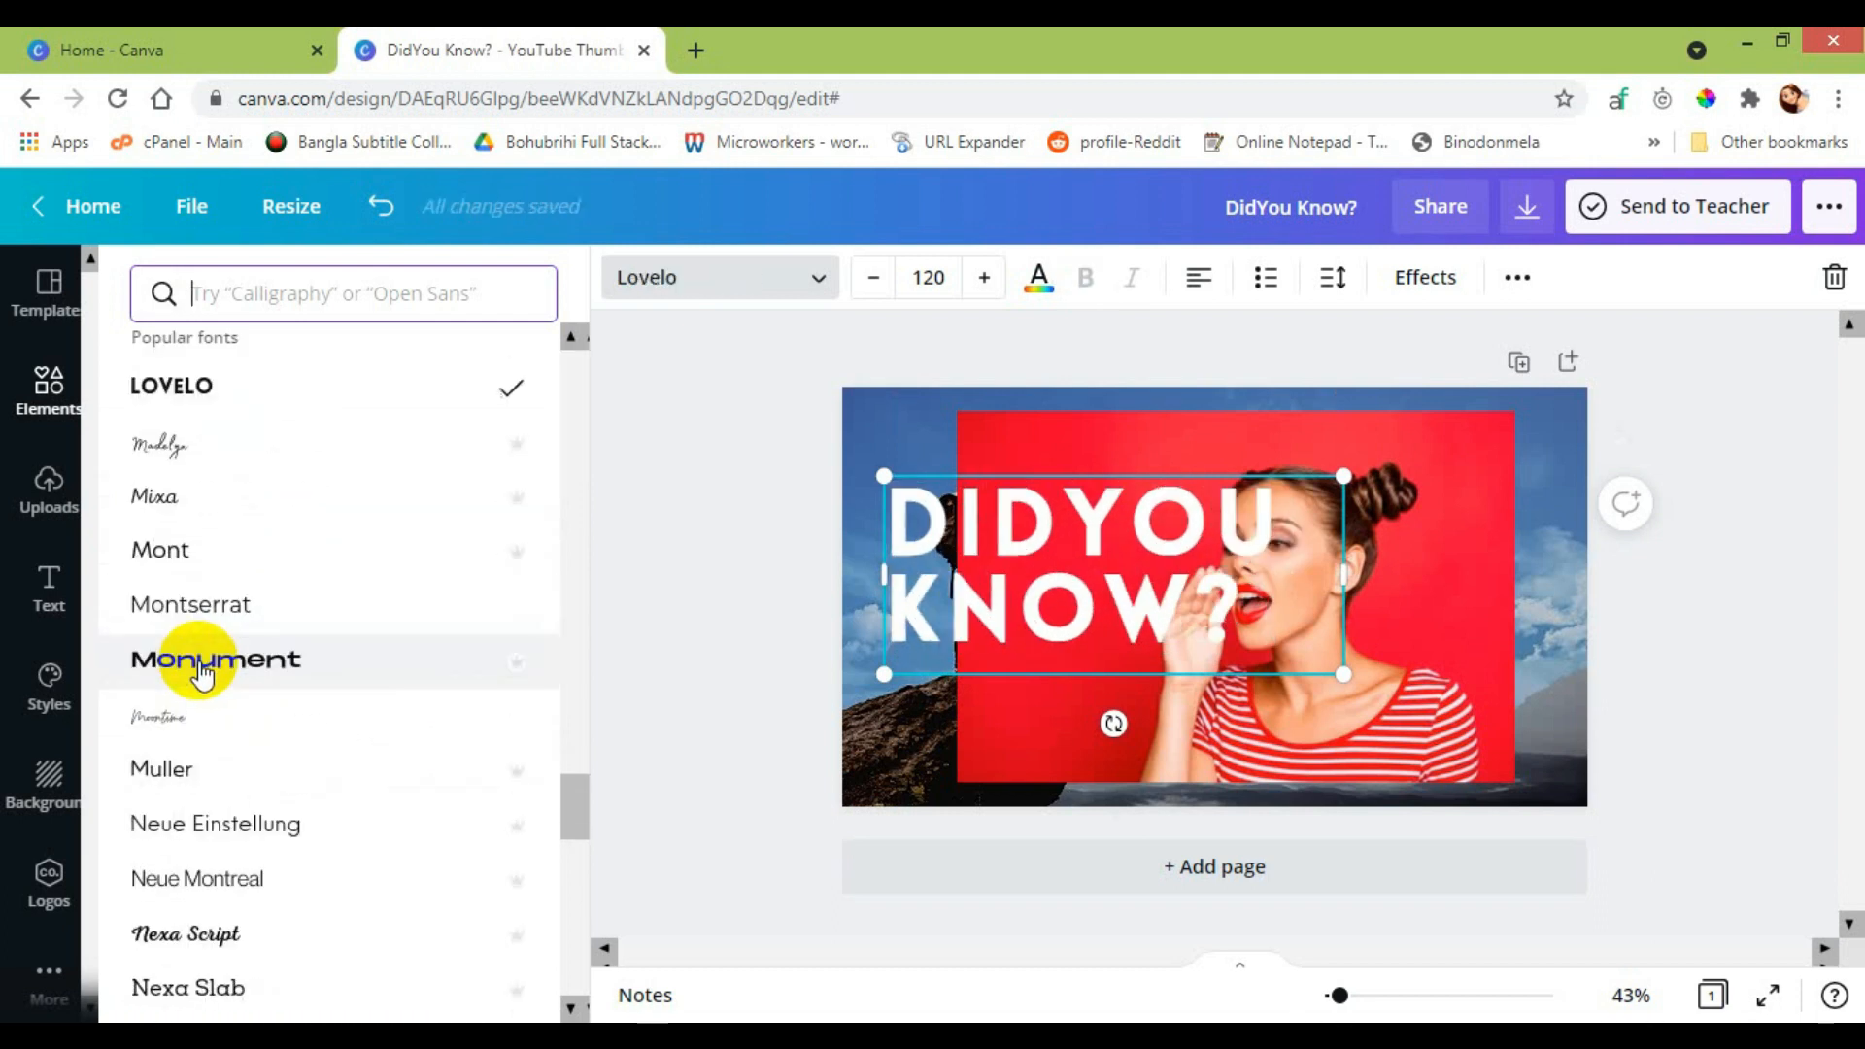
{"action": "left_click", "coordinate": [236, 695]}
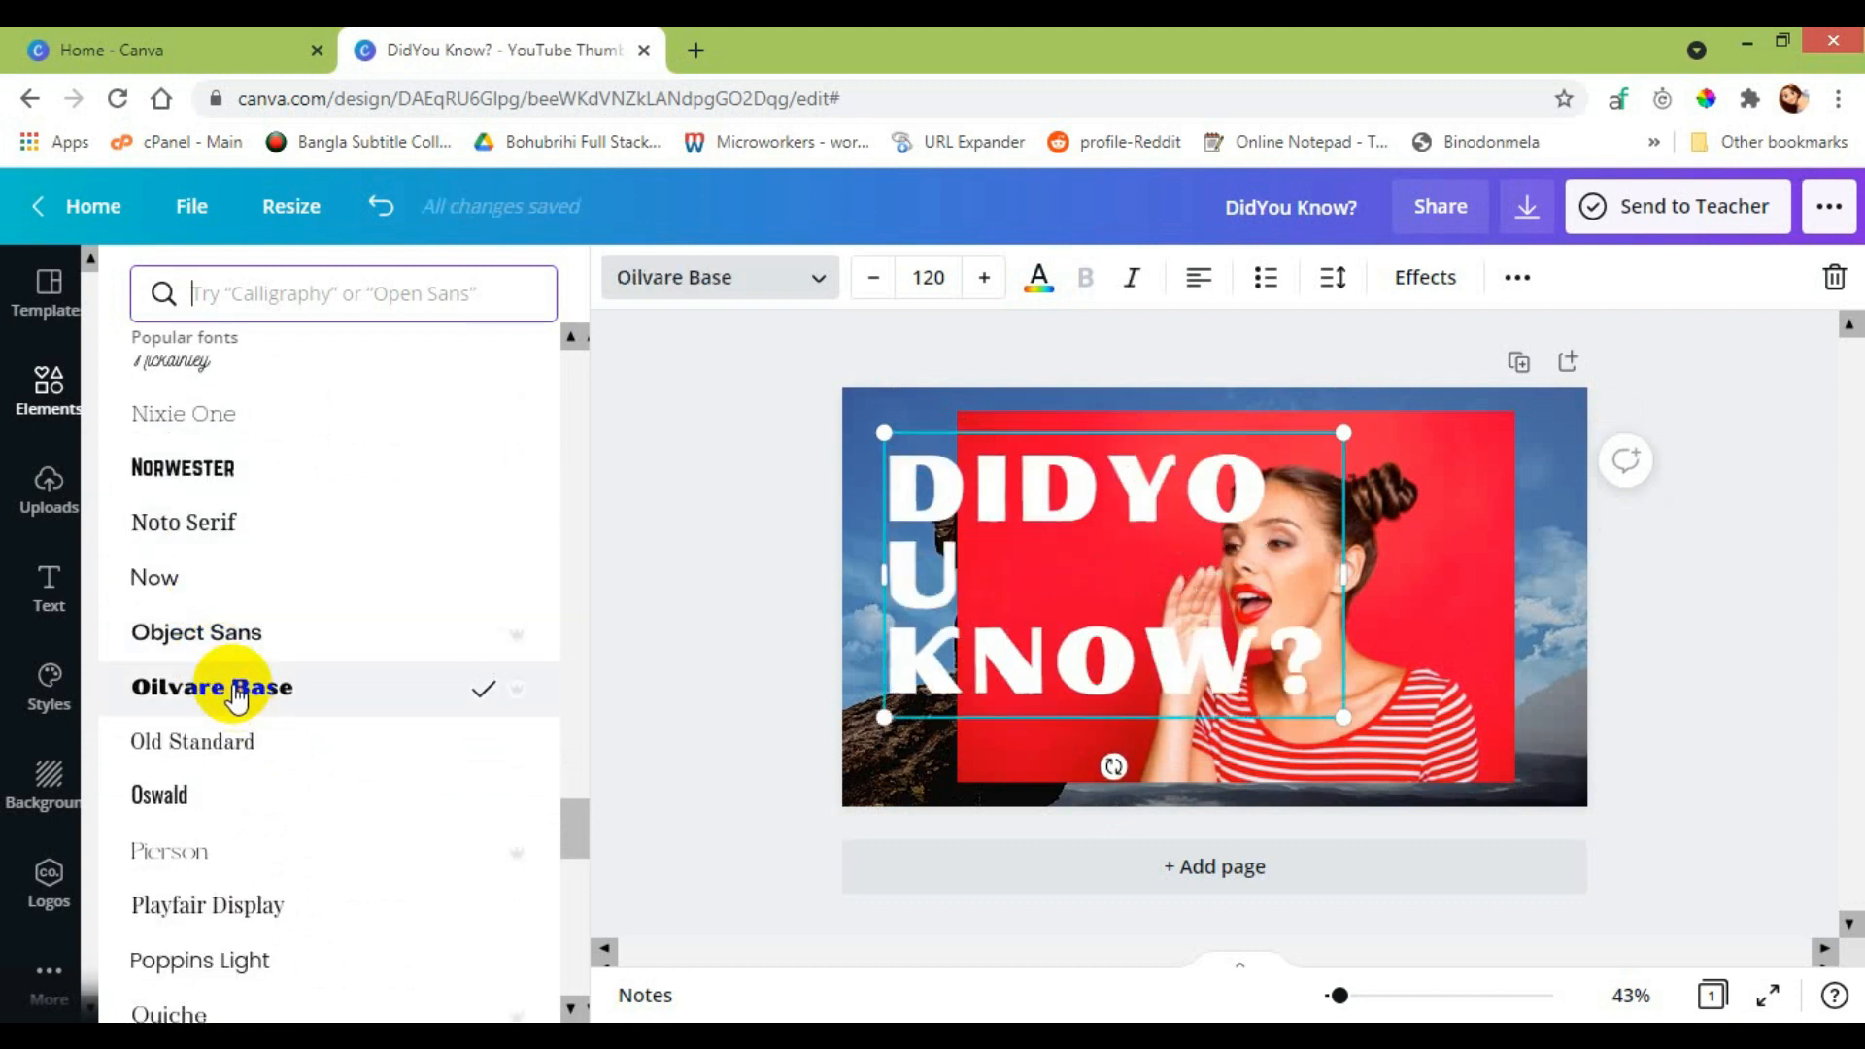
{"action": "scroll", "coordinate": [236, 691], "scroll_direction": "down", "scroll_amount": 5}
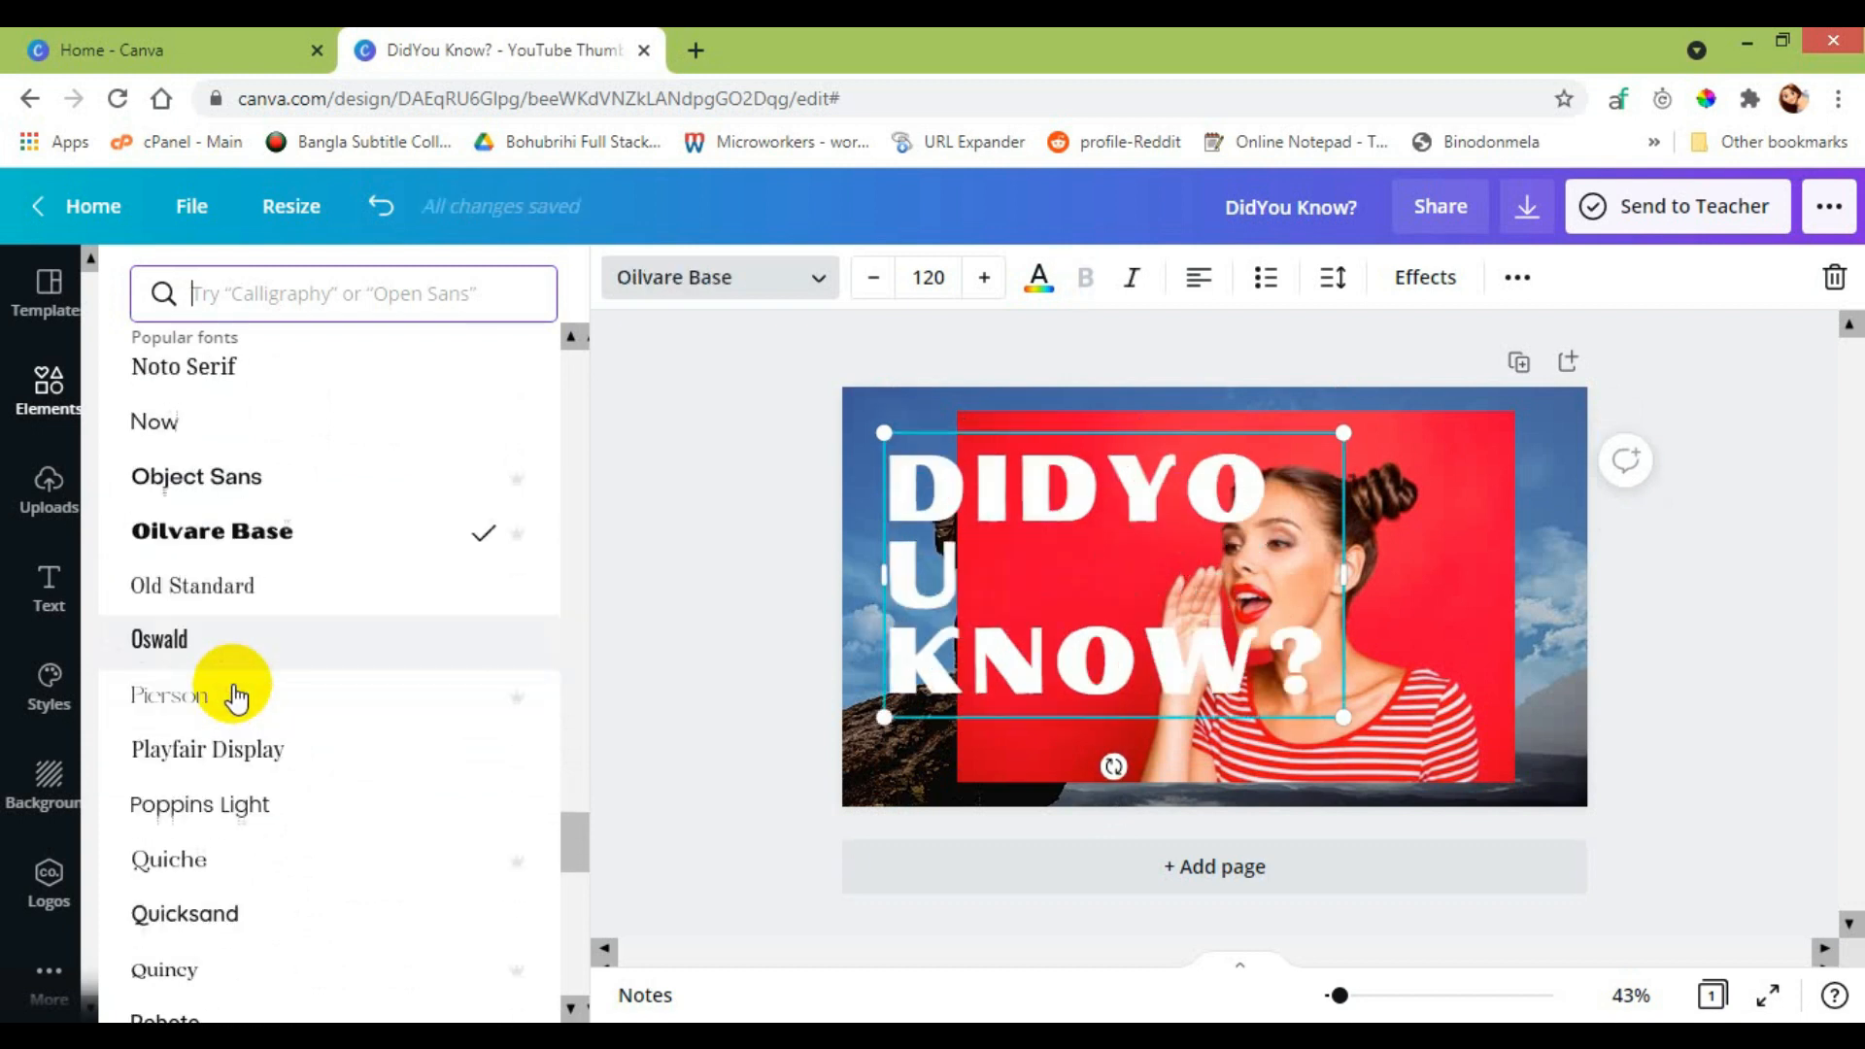
Reduce the heading's font size to 81.
{"action": "left_click", "coordinate": [883, 282]}
{"action": "left_click", "coordinate": [883, 282]}
{"action": "left_click", "coordinate": [884, 282]}
{"action": "left_click", "coordinate": [884, 281]}
{"action": "left_click", "coordinate": [884, 282]}
{"action": "left_click", "coordinate": [884, 282]}
{"action": "left_click", "coordinate": [883, 282]}
{"action": "left_click", "coordinate": [884, 282]}
{"action": "left_click", "coordinate": [883, 281]}
{"action": "left_click", "coordinate": [884, 281]}
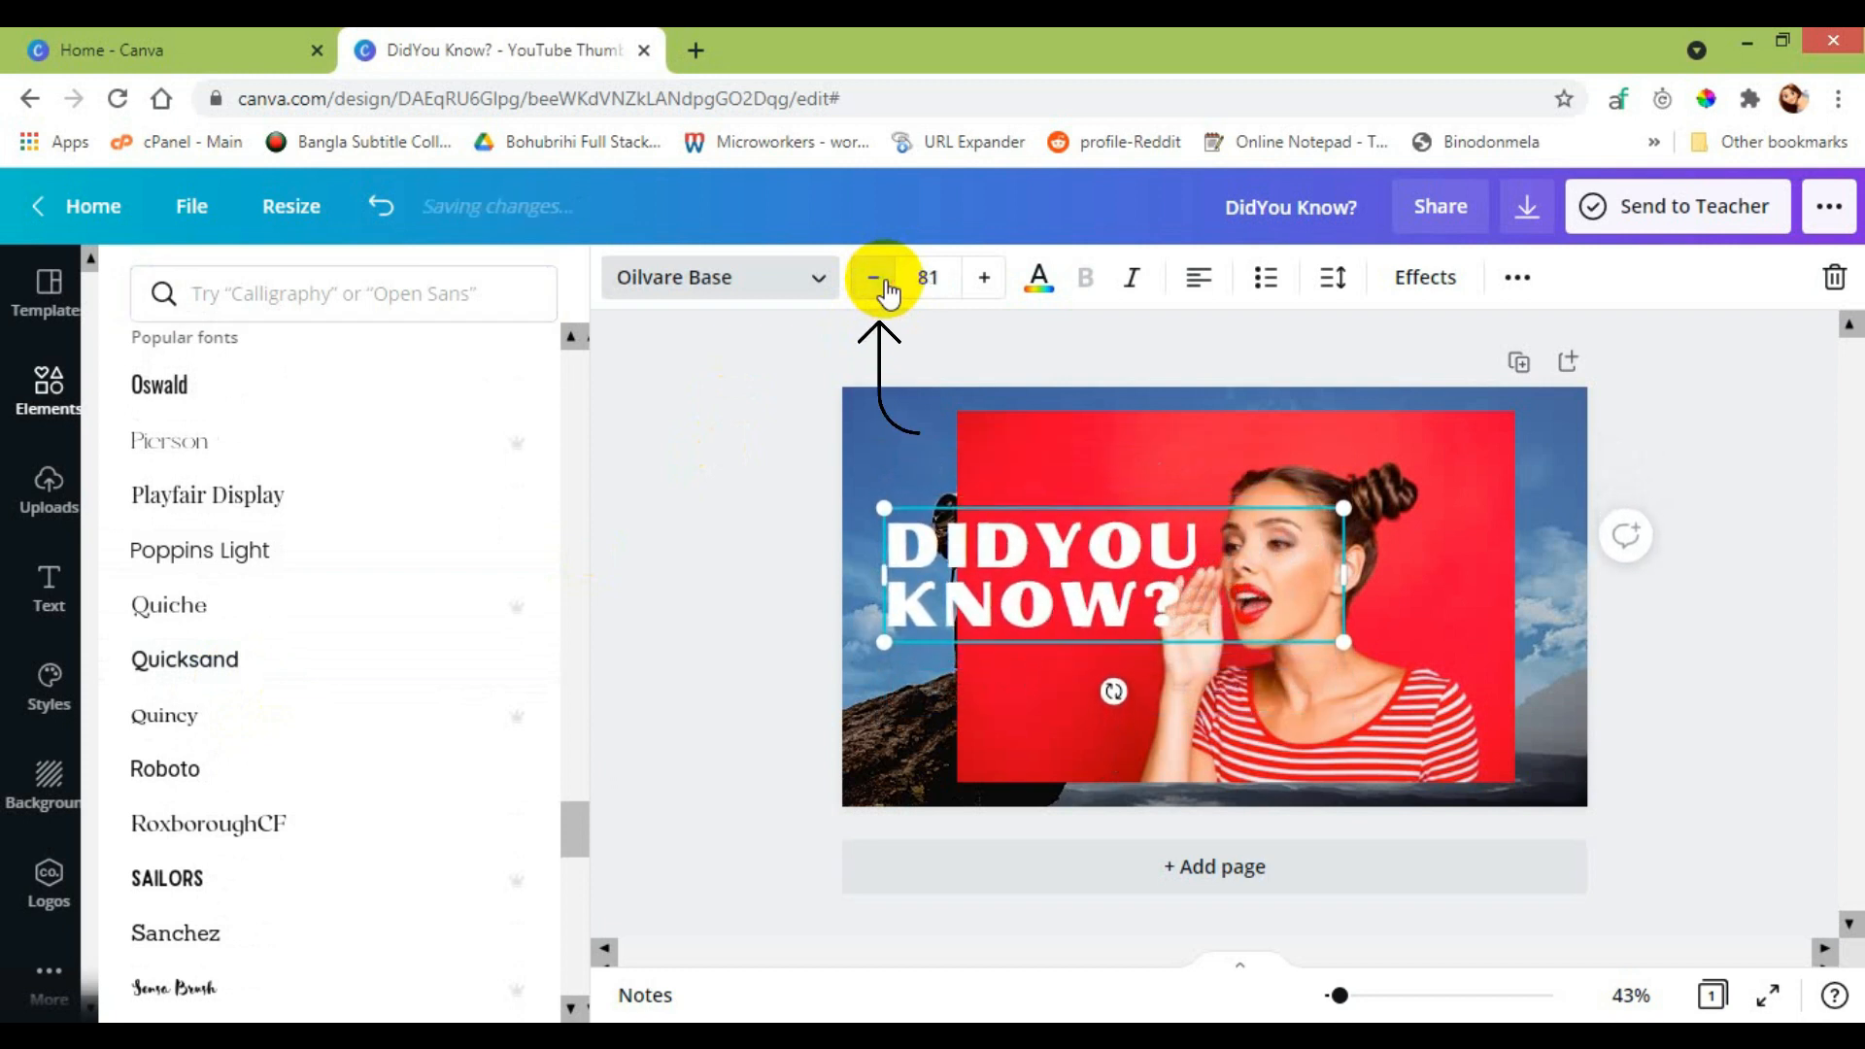
Split the heading into the three lines DID, YOU and KNOW?, narrow its text box and reposition it beside the woman's face.
{"action": "left_click", "coordinate": [1039, 544]}
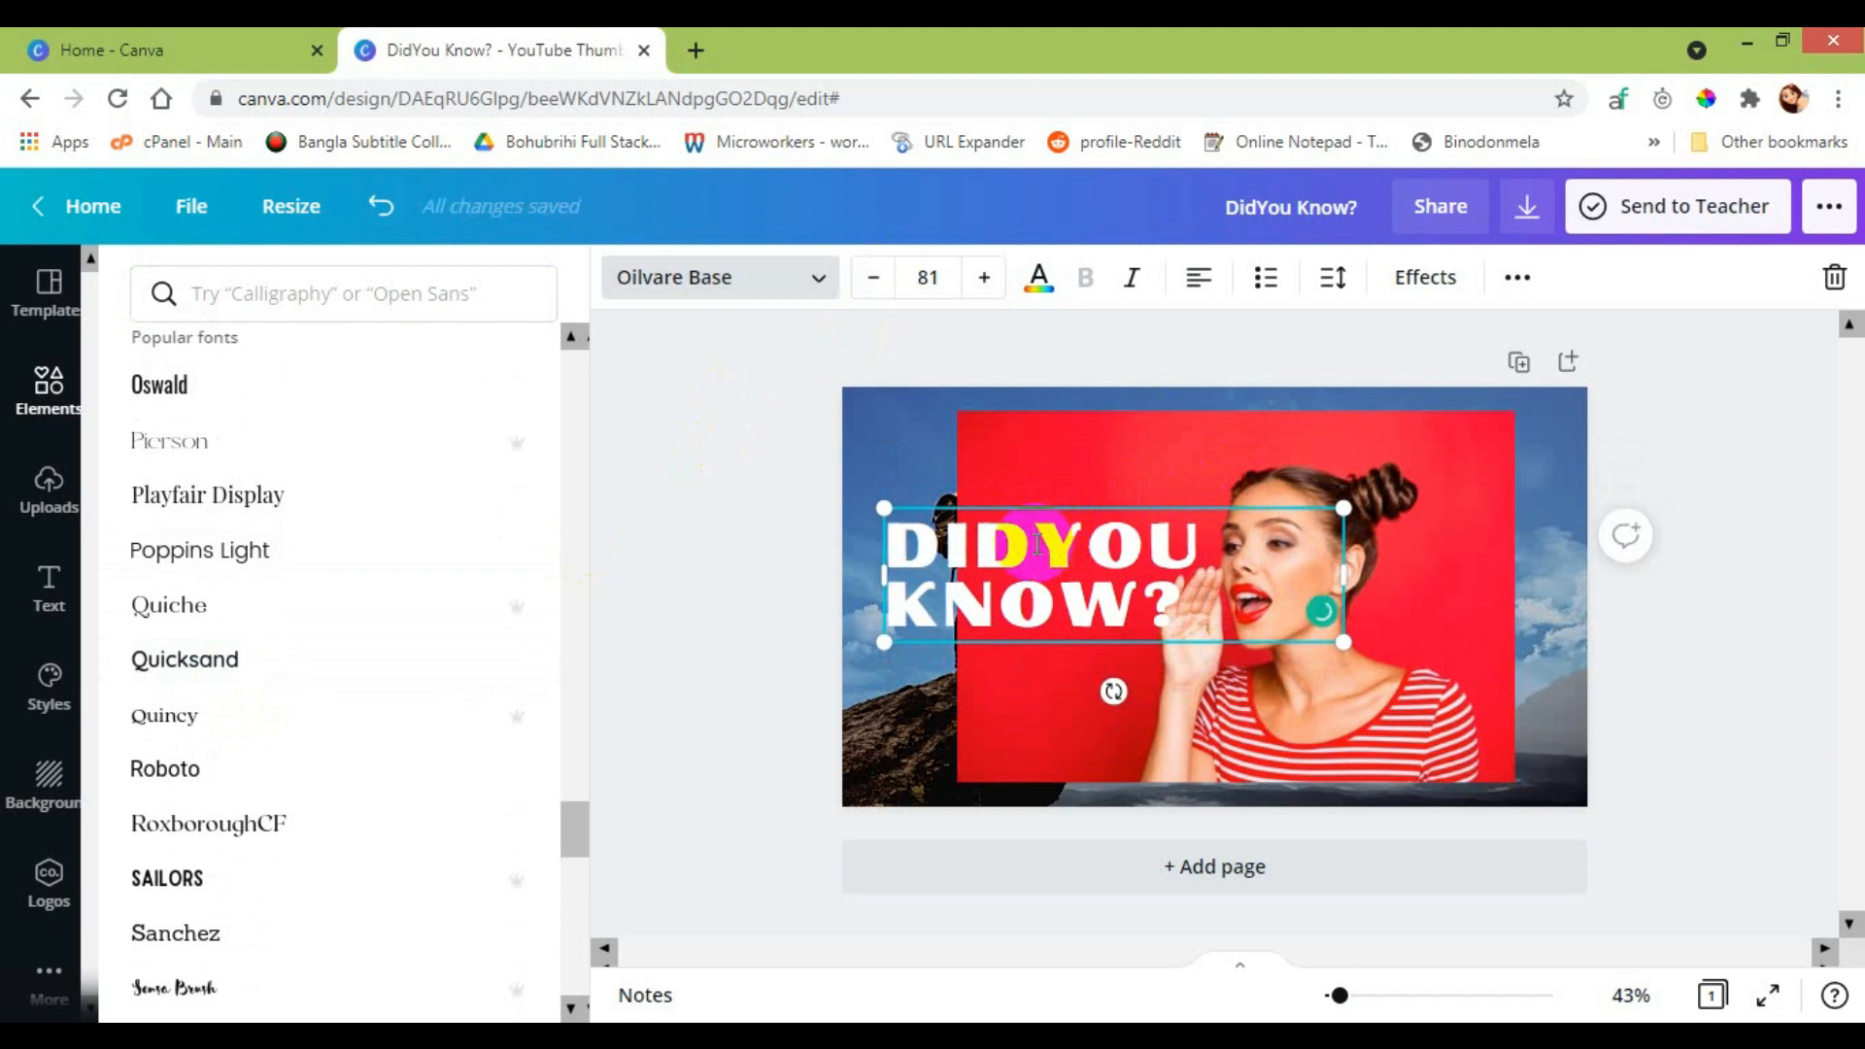
{"action": "key", "text": "Return"}
{"action": "left_click_drag", "start_coordinate": [1344, 583], "coordinate": [1234, 626]}
{"action": "mouse_move", "coordinate": [1021, 677]}
{"action": "left_mouse_down"}
{"action": "mouse_move", "coordinate": [1073, 645]}
{"action": "mouse_move", "coordinate": [1047, 655]}
{"action": "left_mouse_up"}
Colour only the heading's question mark red.
{"action": "left_click_drag", "start_coordinate": [1157, 612], "coordinate": [1216, 612]}
{"action": "left_click", "coordinate": [1038, 277]}
{"action": "left_click", "coordinate": [158, 714]}
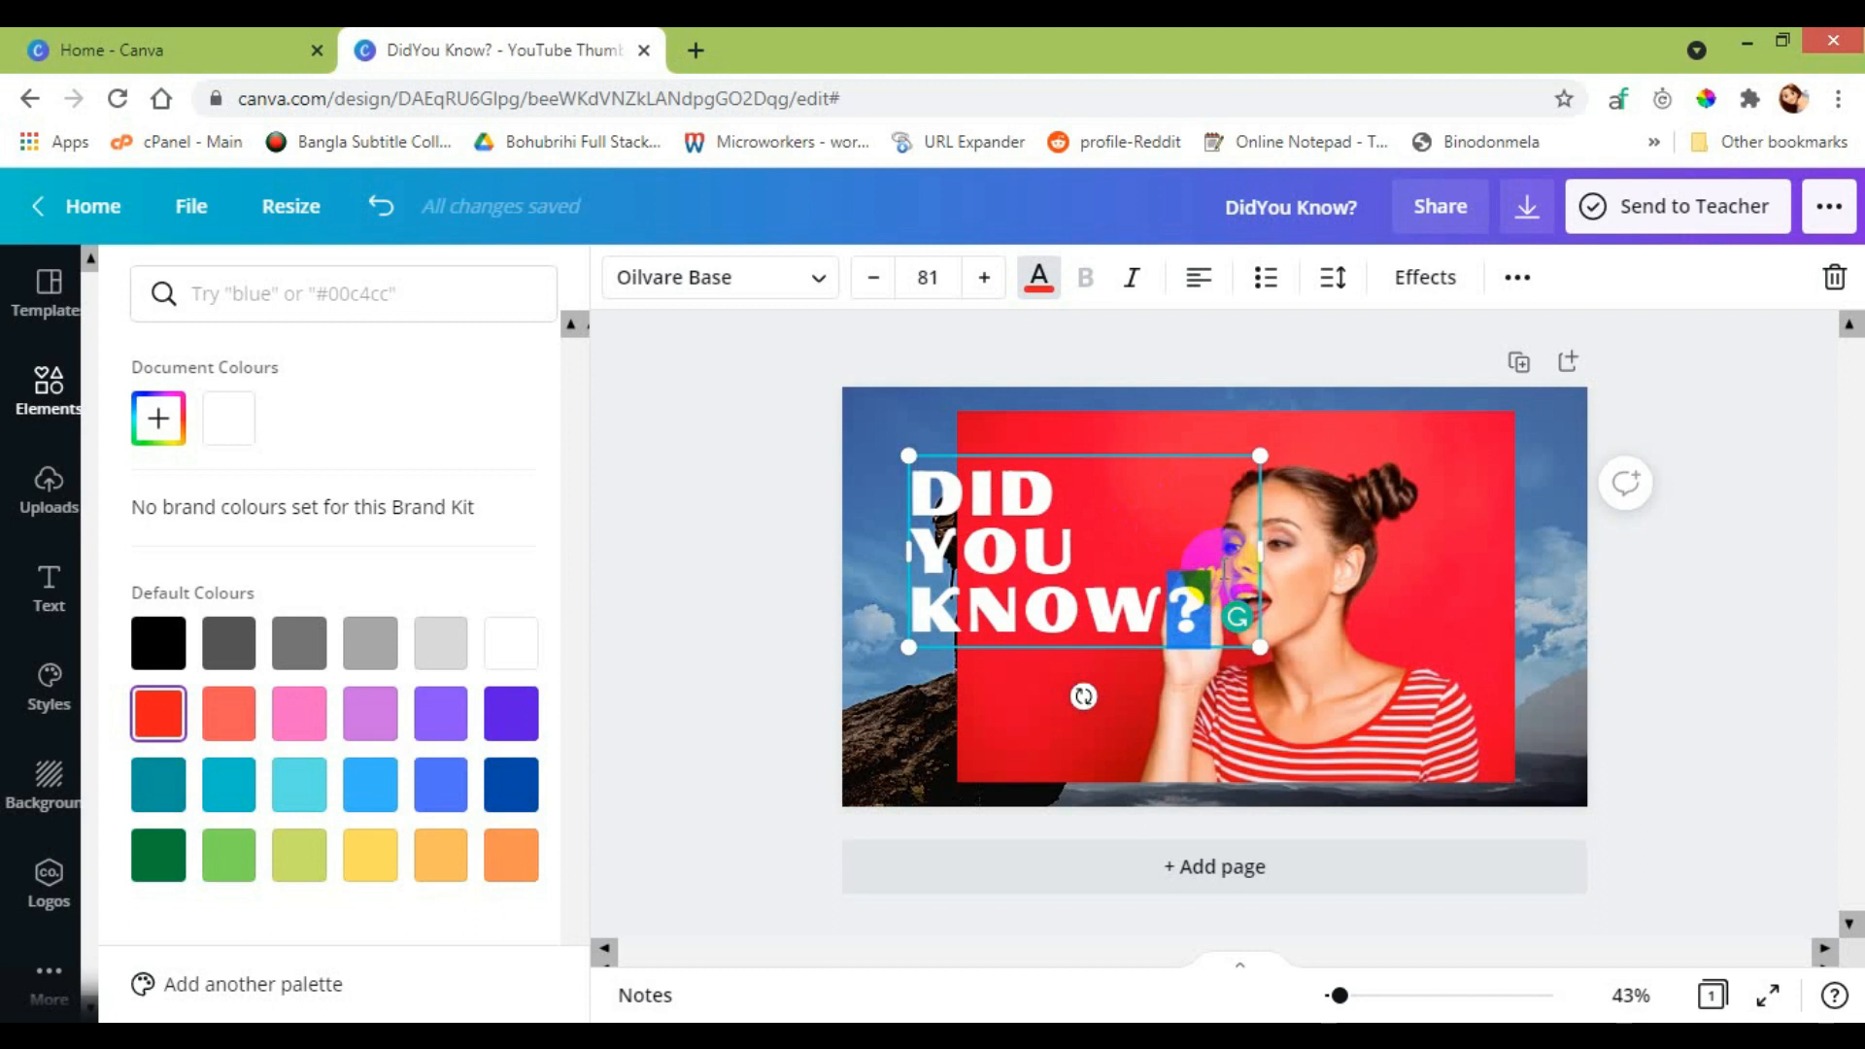
{"action": "left_click", "coordinate": [1180, 525]}
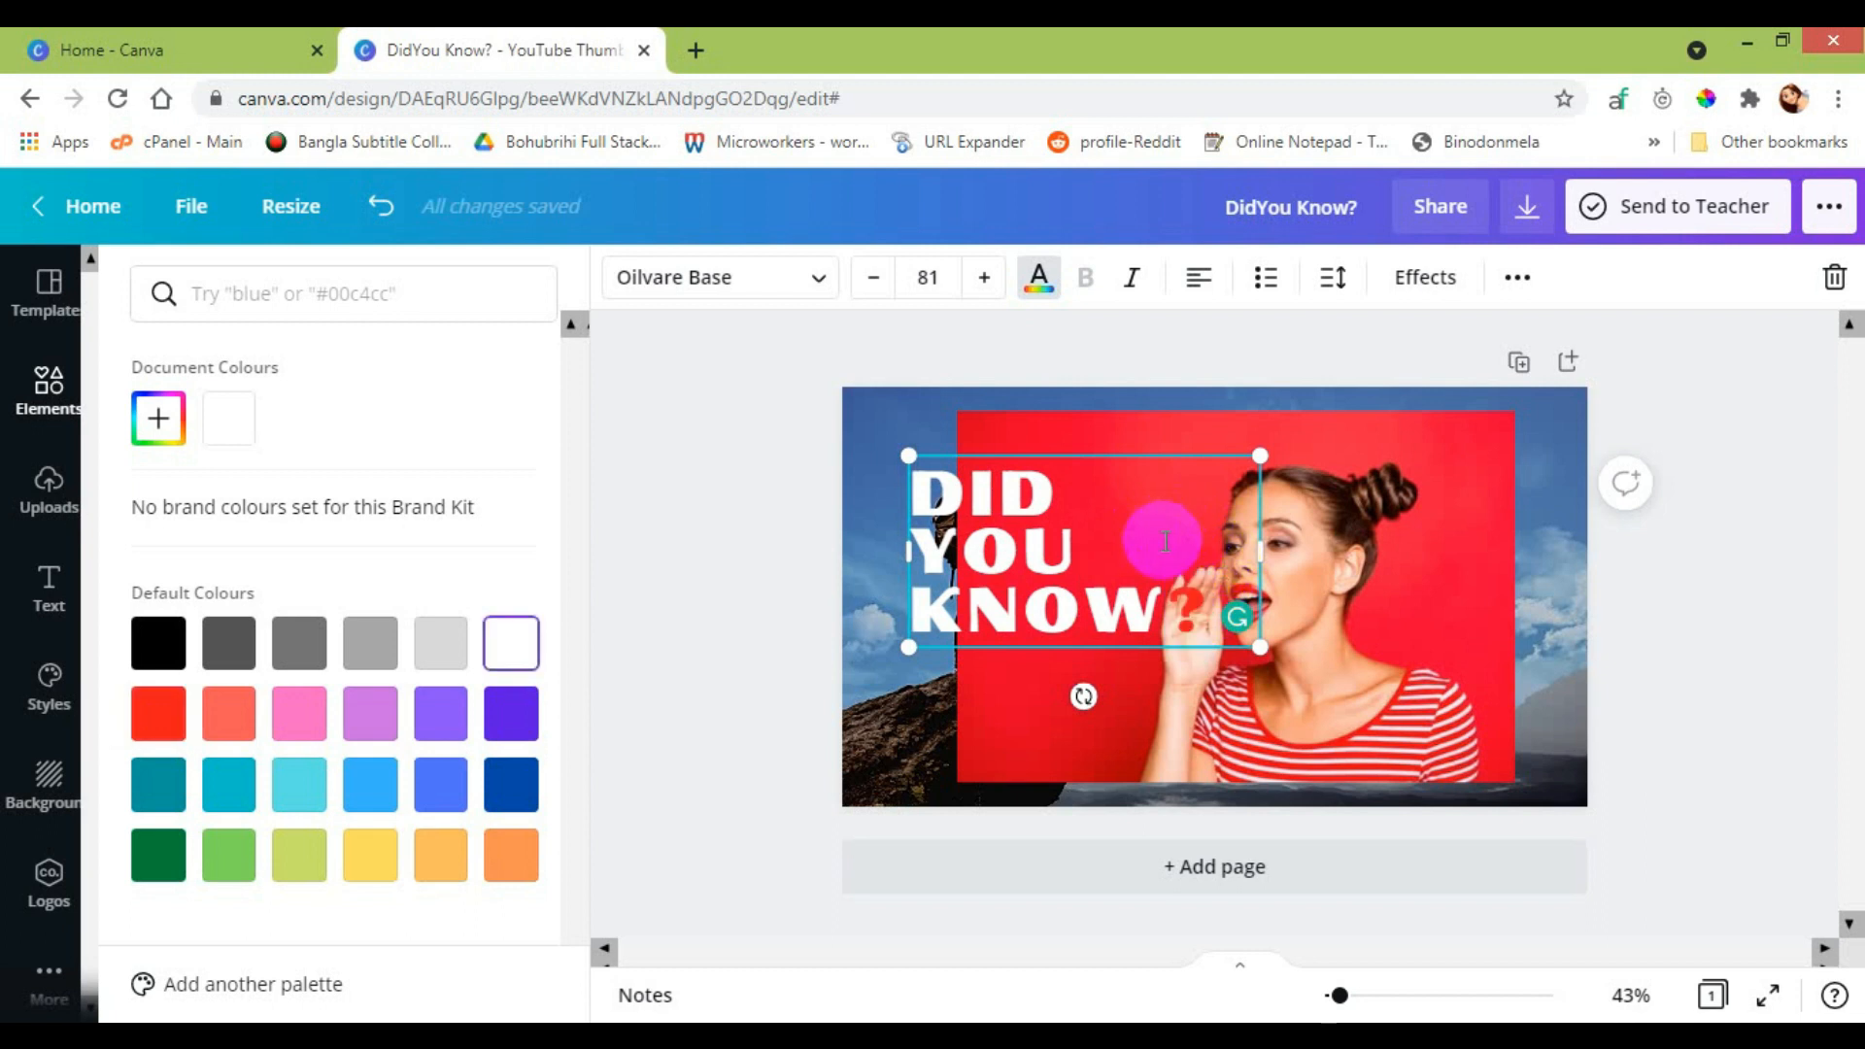
Move the heading slightly down and colour its question mark light blue.
{"action": "left_click_drag", "start_coordinate": [1114, 654], "coordinate": [1115, 663]}
{"action": "double_click", "coordinate": [1183, 612]}
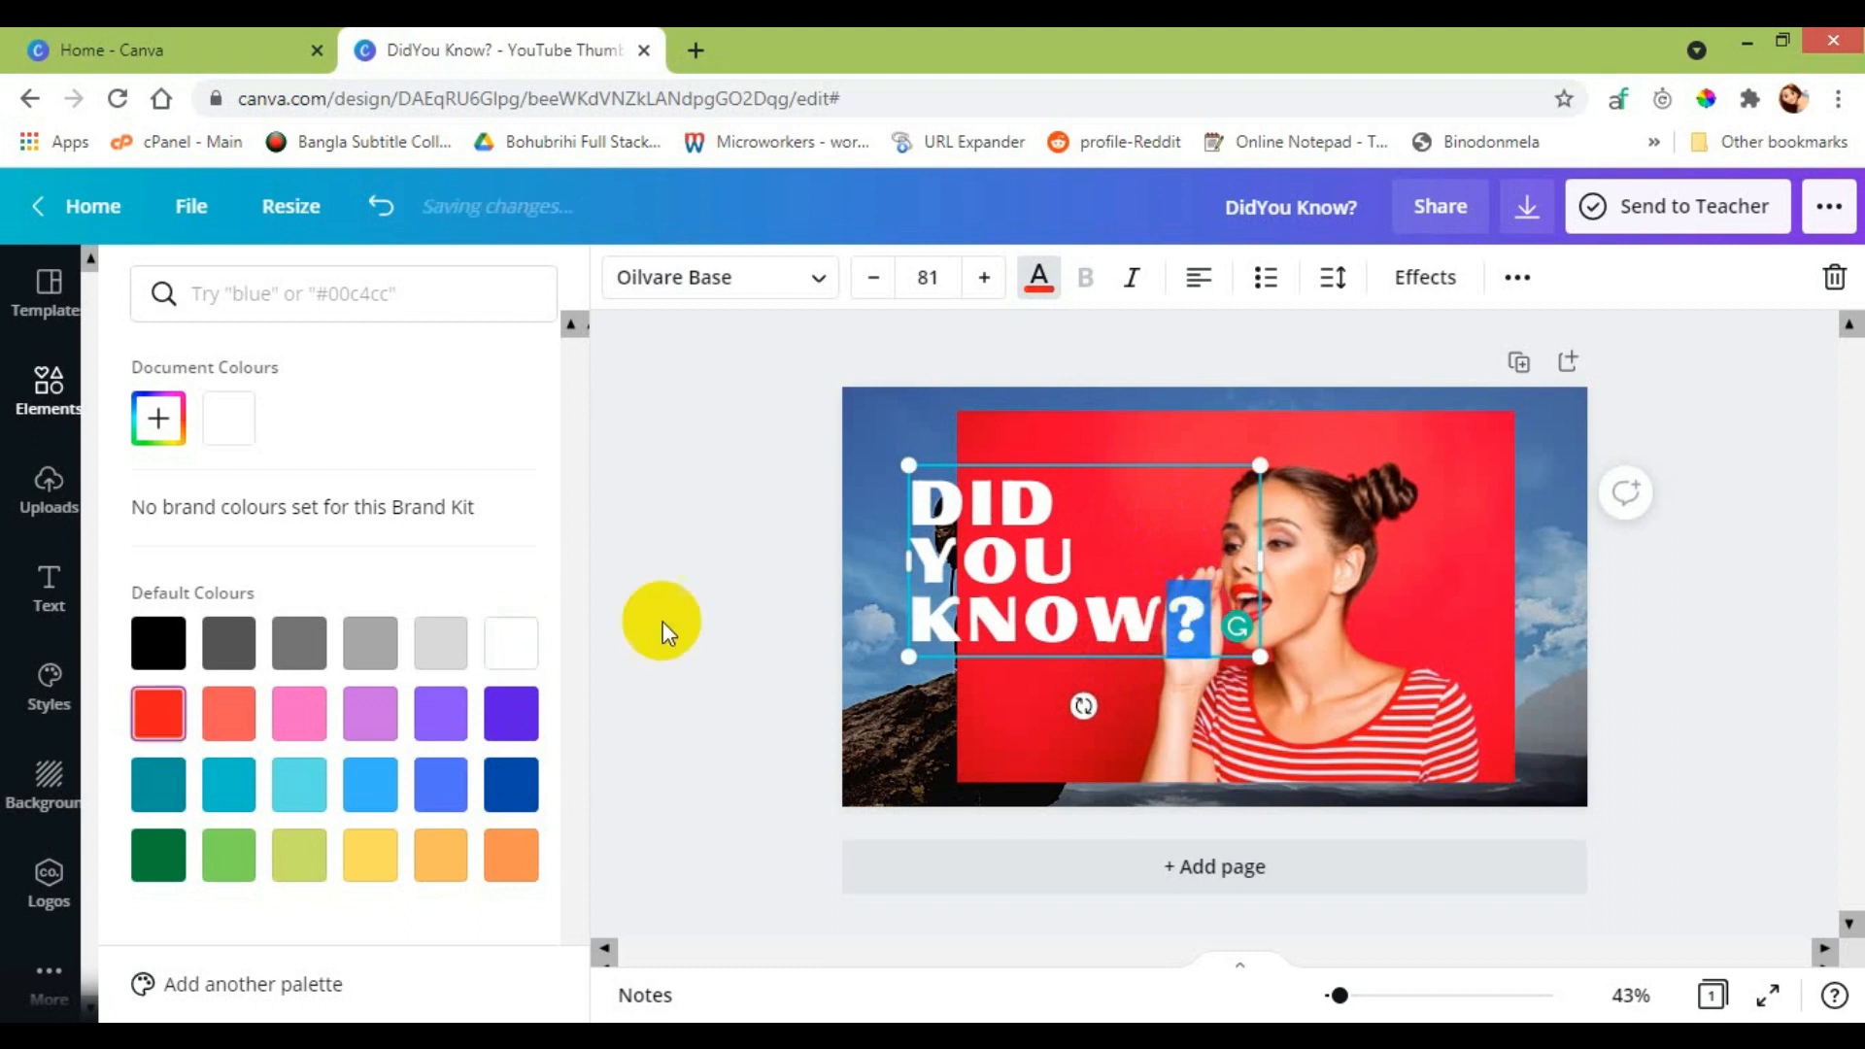
{"action": "left_click", "coordinate": [370, 782]}
{"action": "left_click", "coordinate": [1120, 527]}
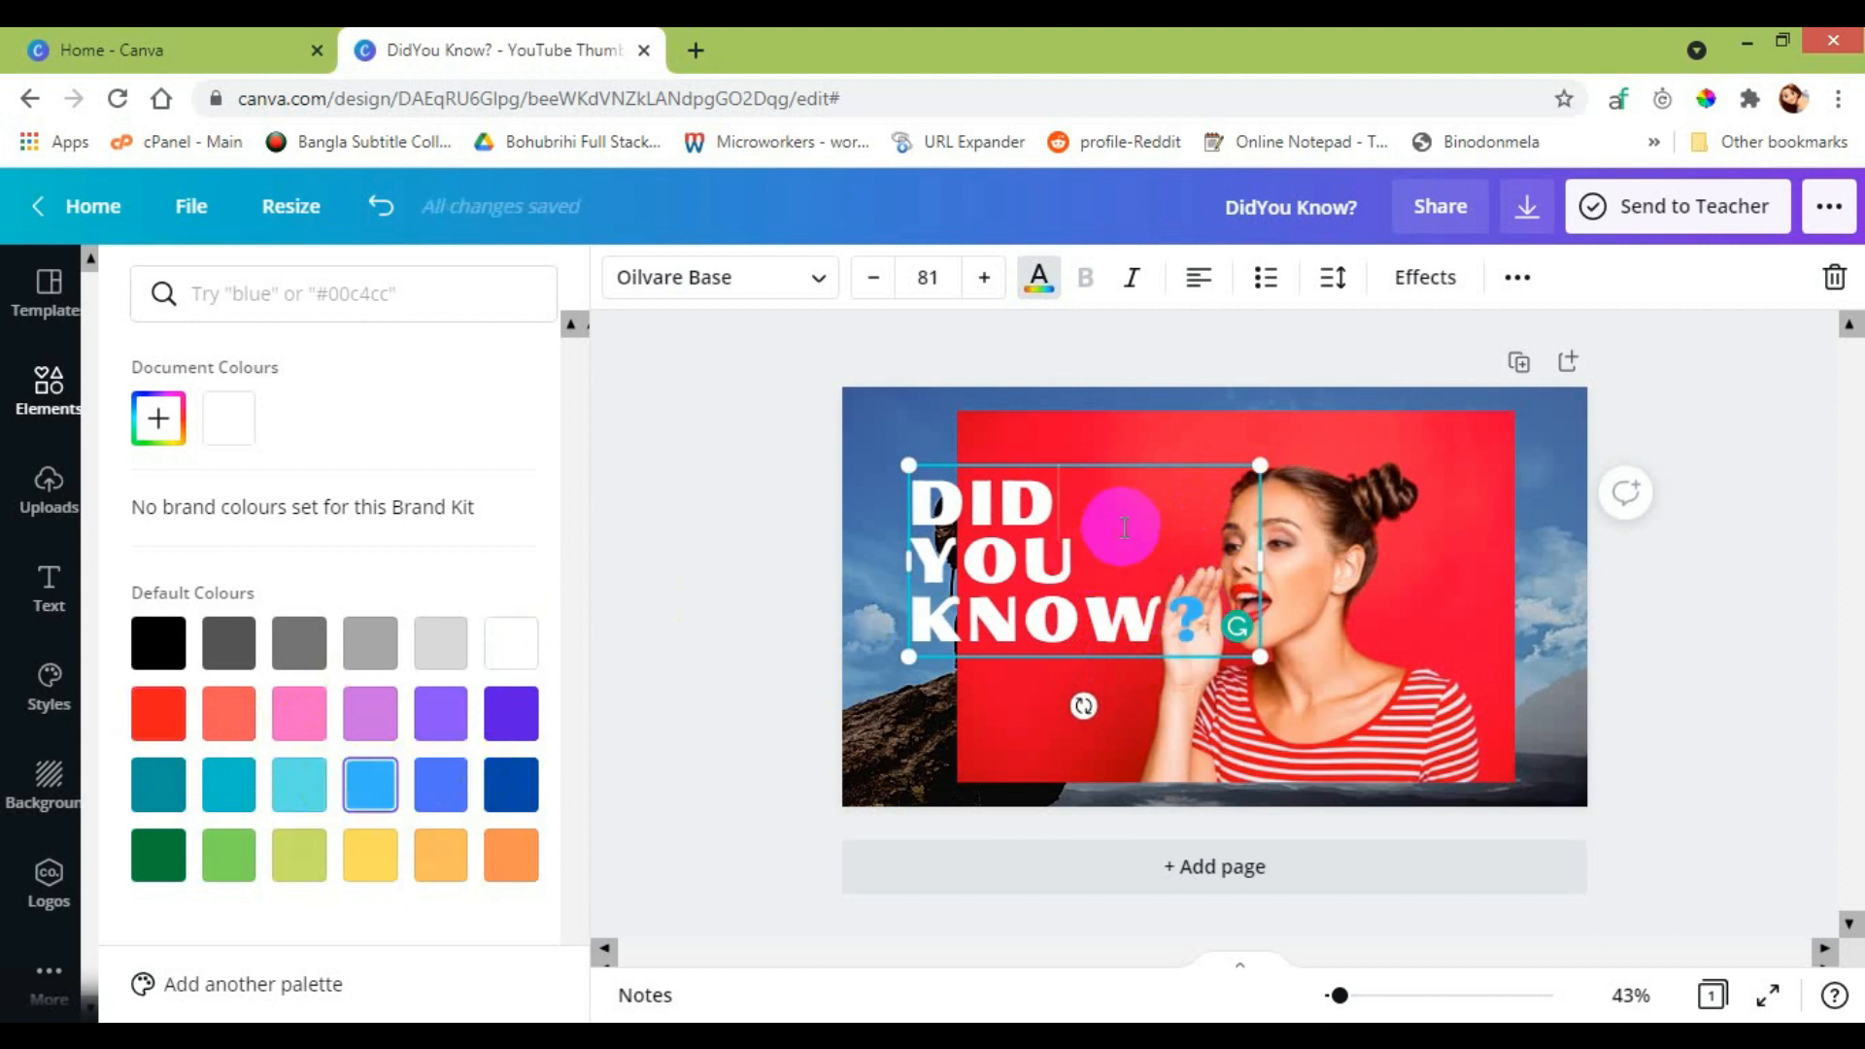
Apply the Shadow effect to the heading and make the shadow black.
{"action": "double_click", "coordinate": [1196, 623]}
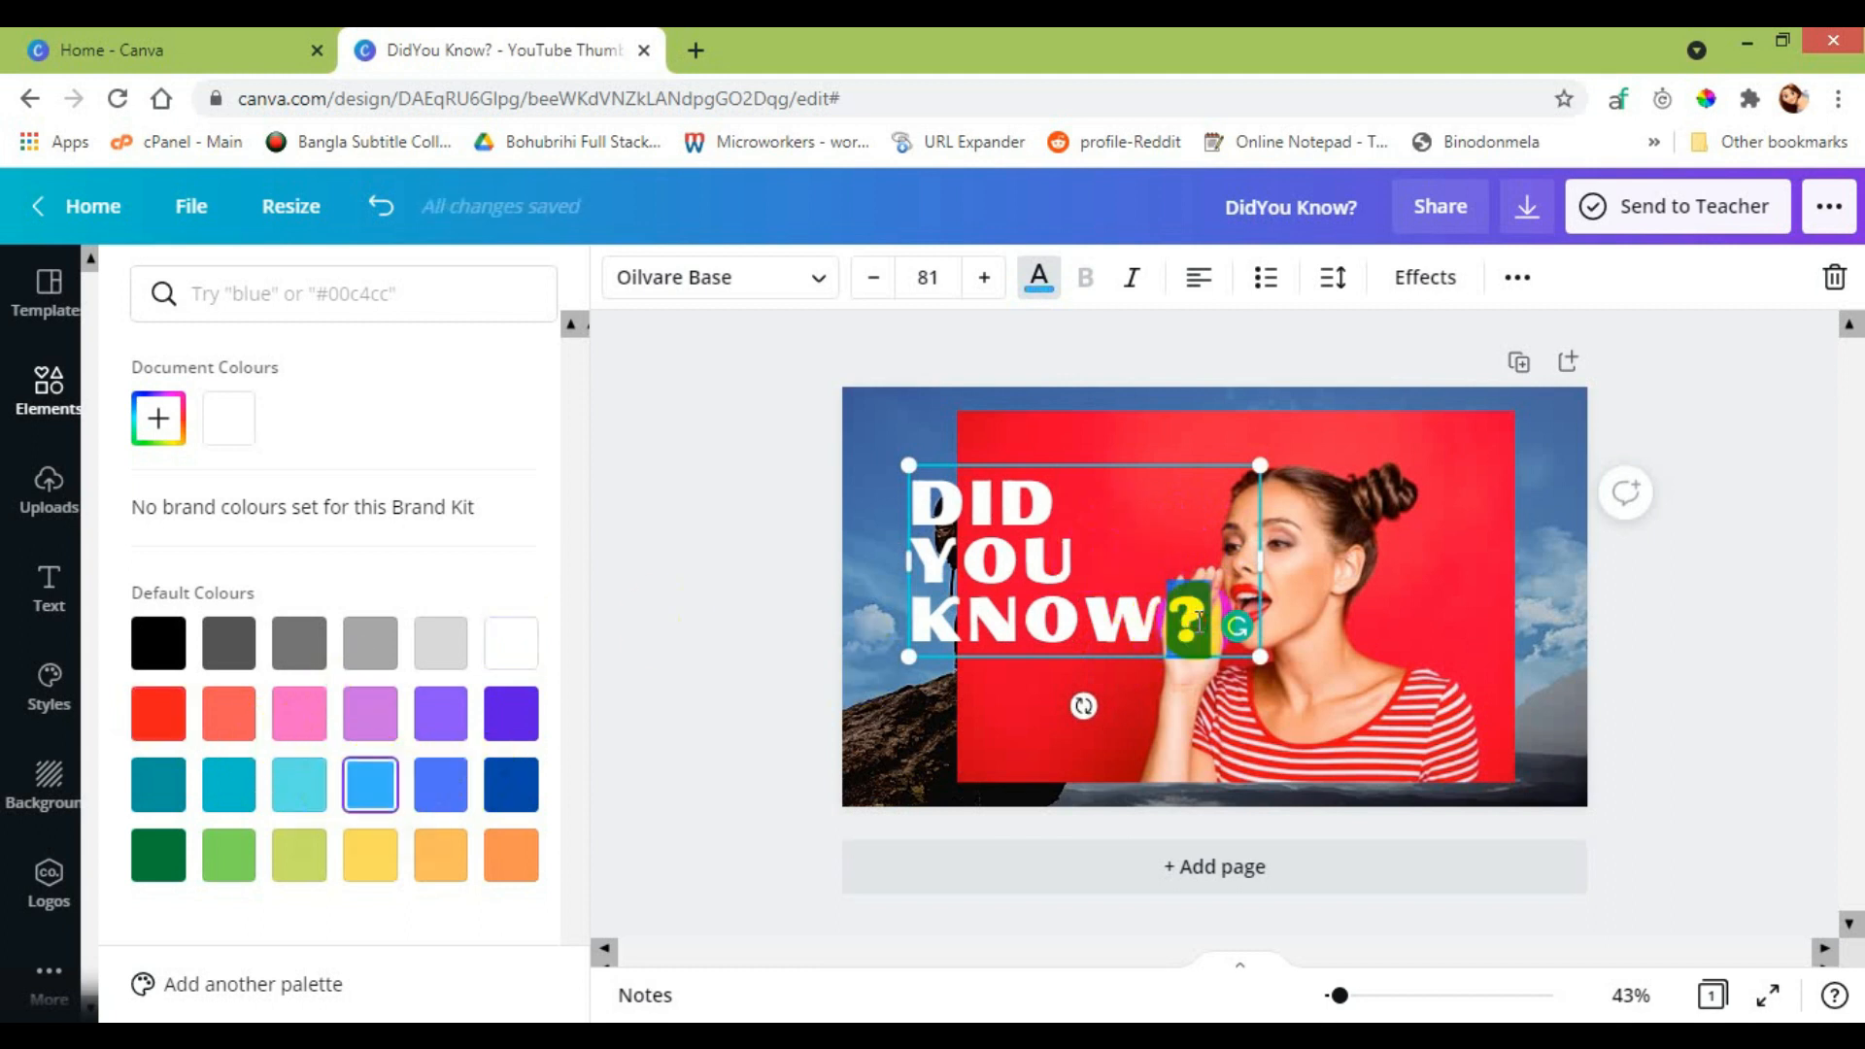
{"action": "left_click", "coordinate": [1424, 276]}
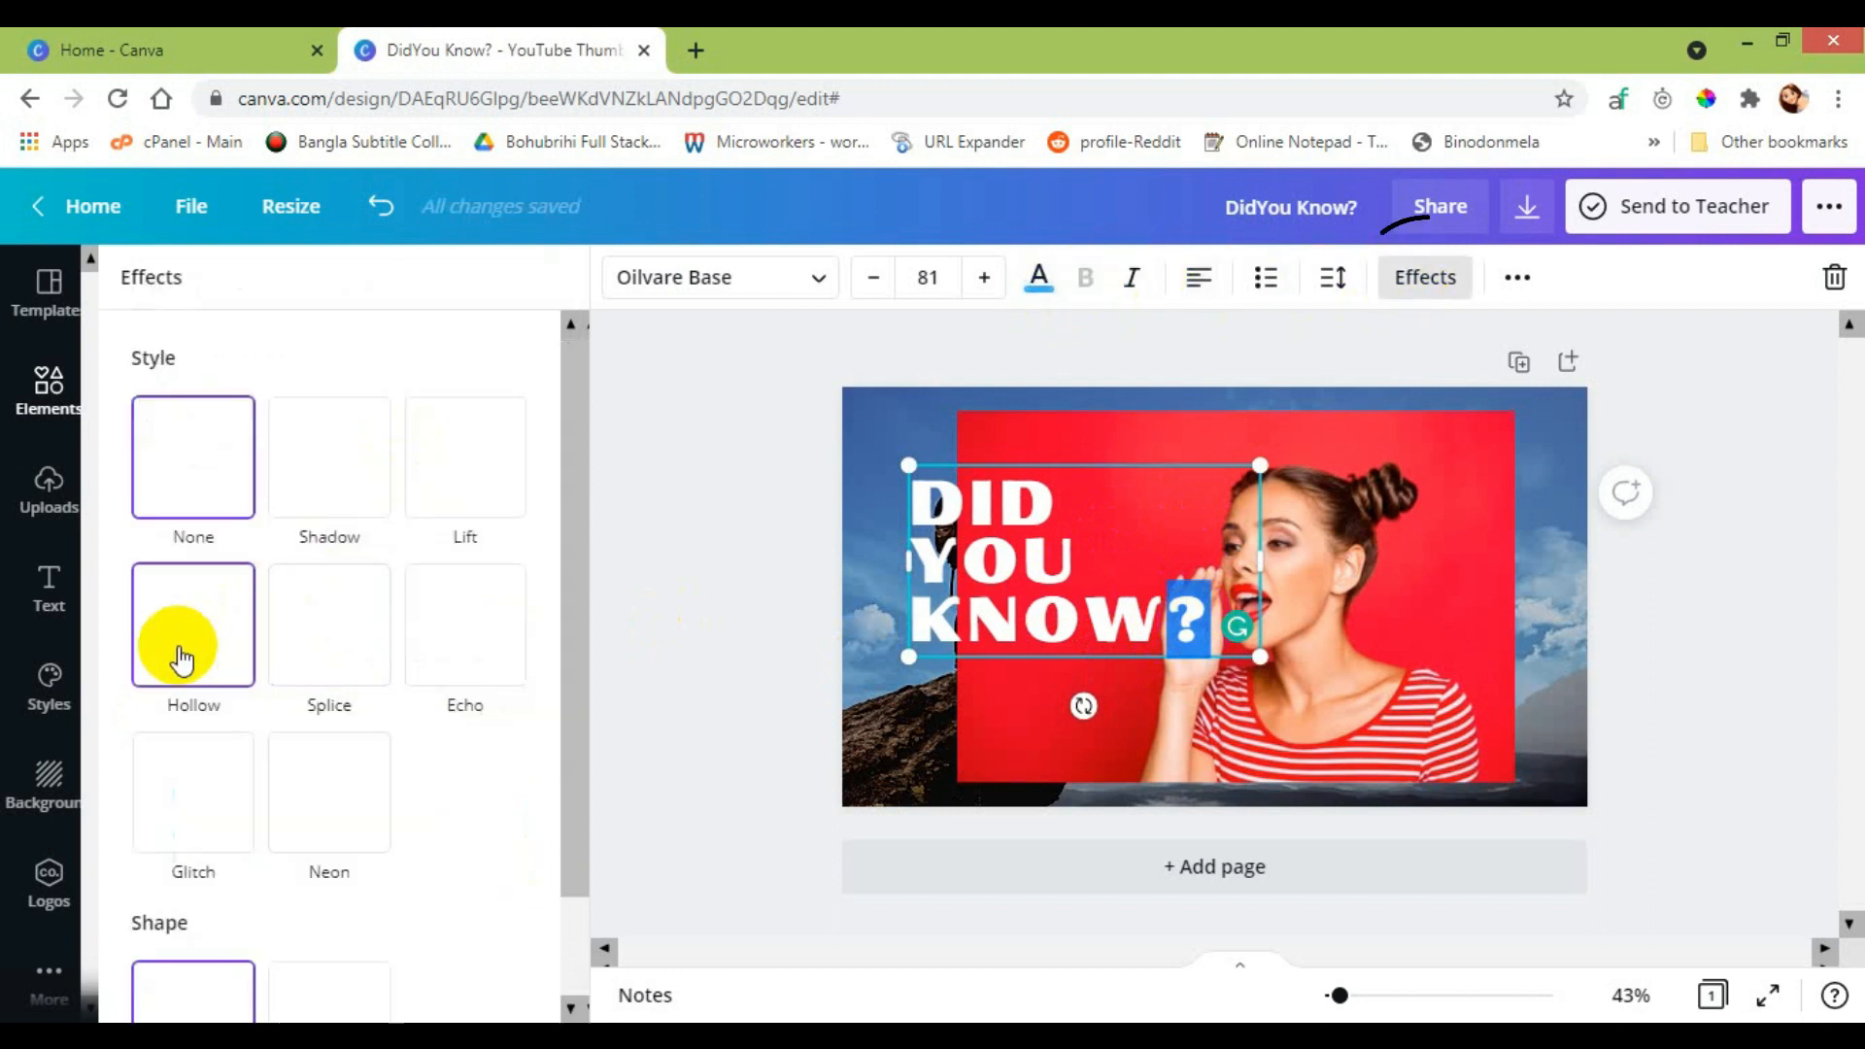
{"action": "left_click", "coordinate": [331, 466]}
{"action": "left_click", "coordinate": [507, 898]}
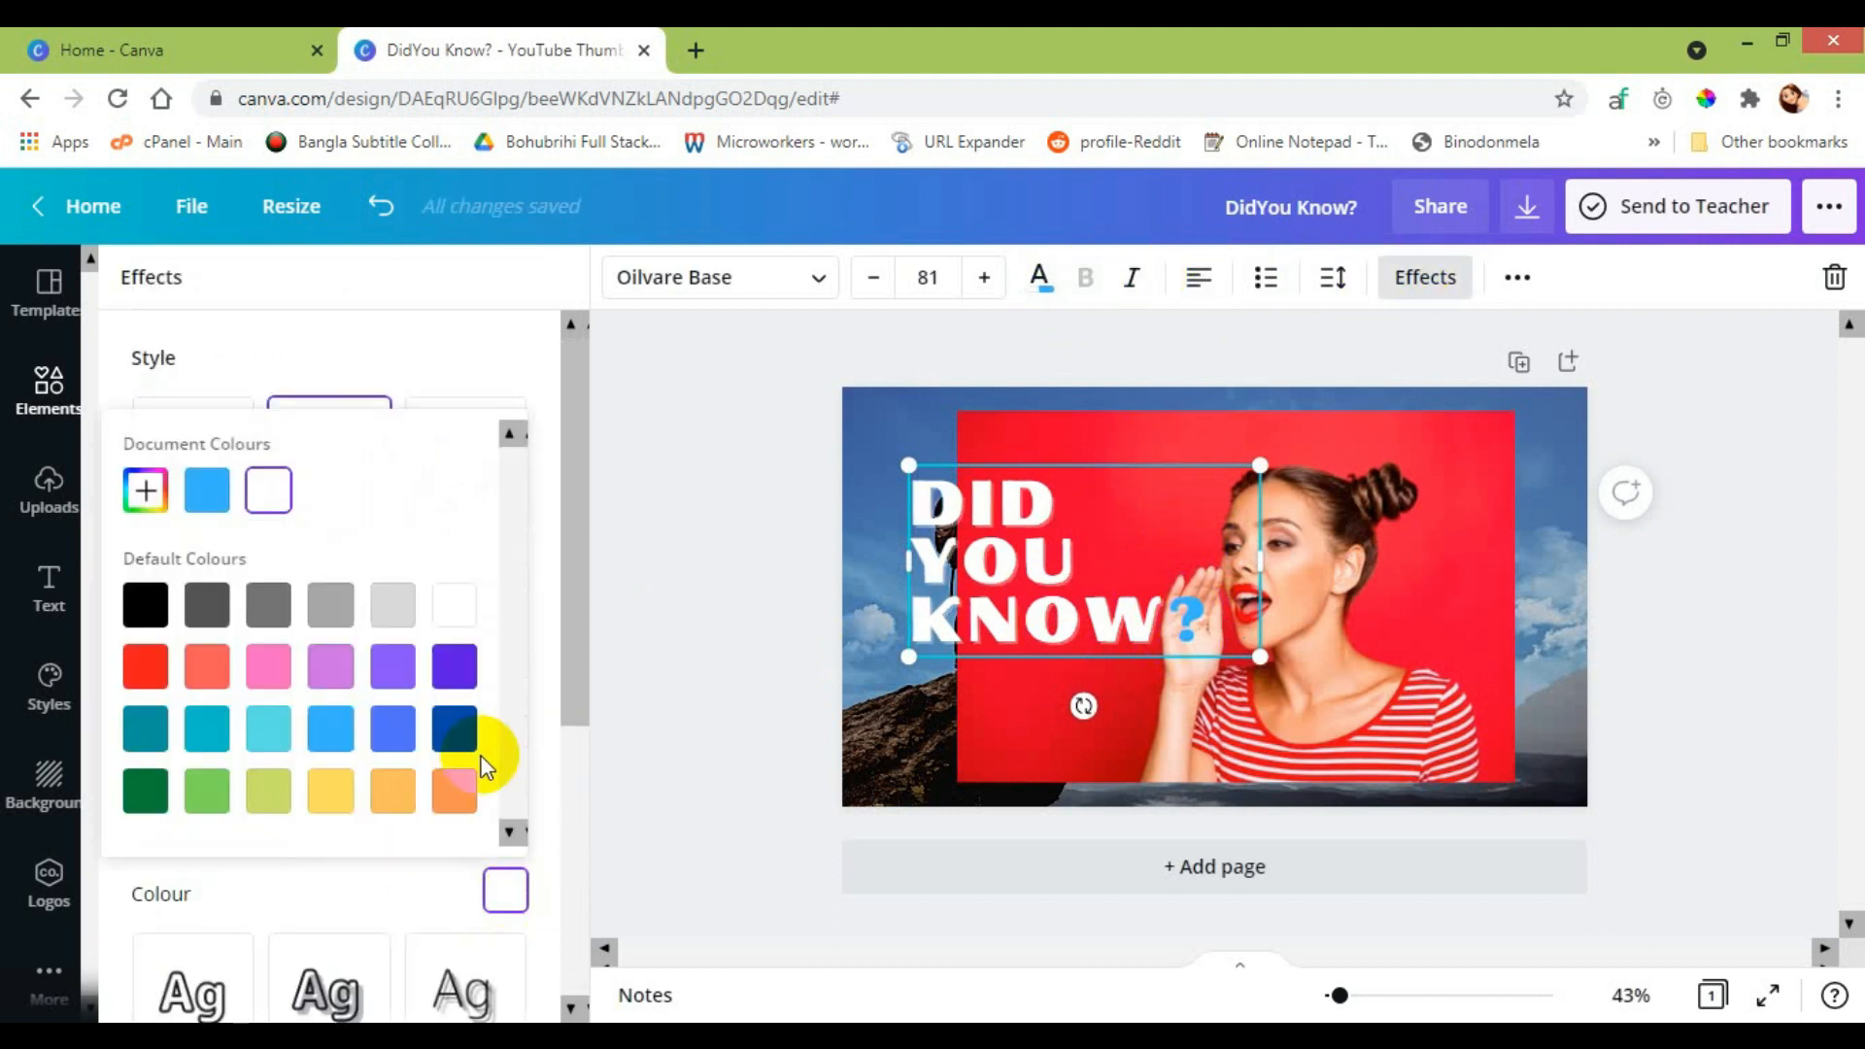
{"action": "left_click", "coordinate": [145, 606]}
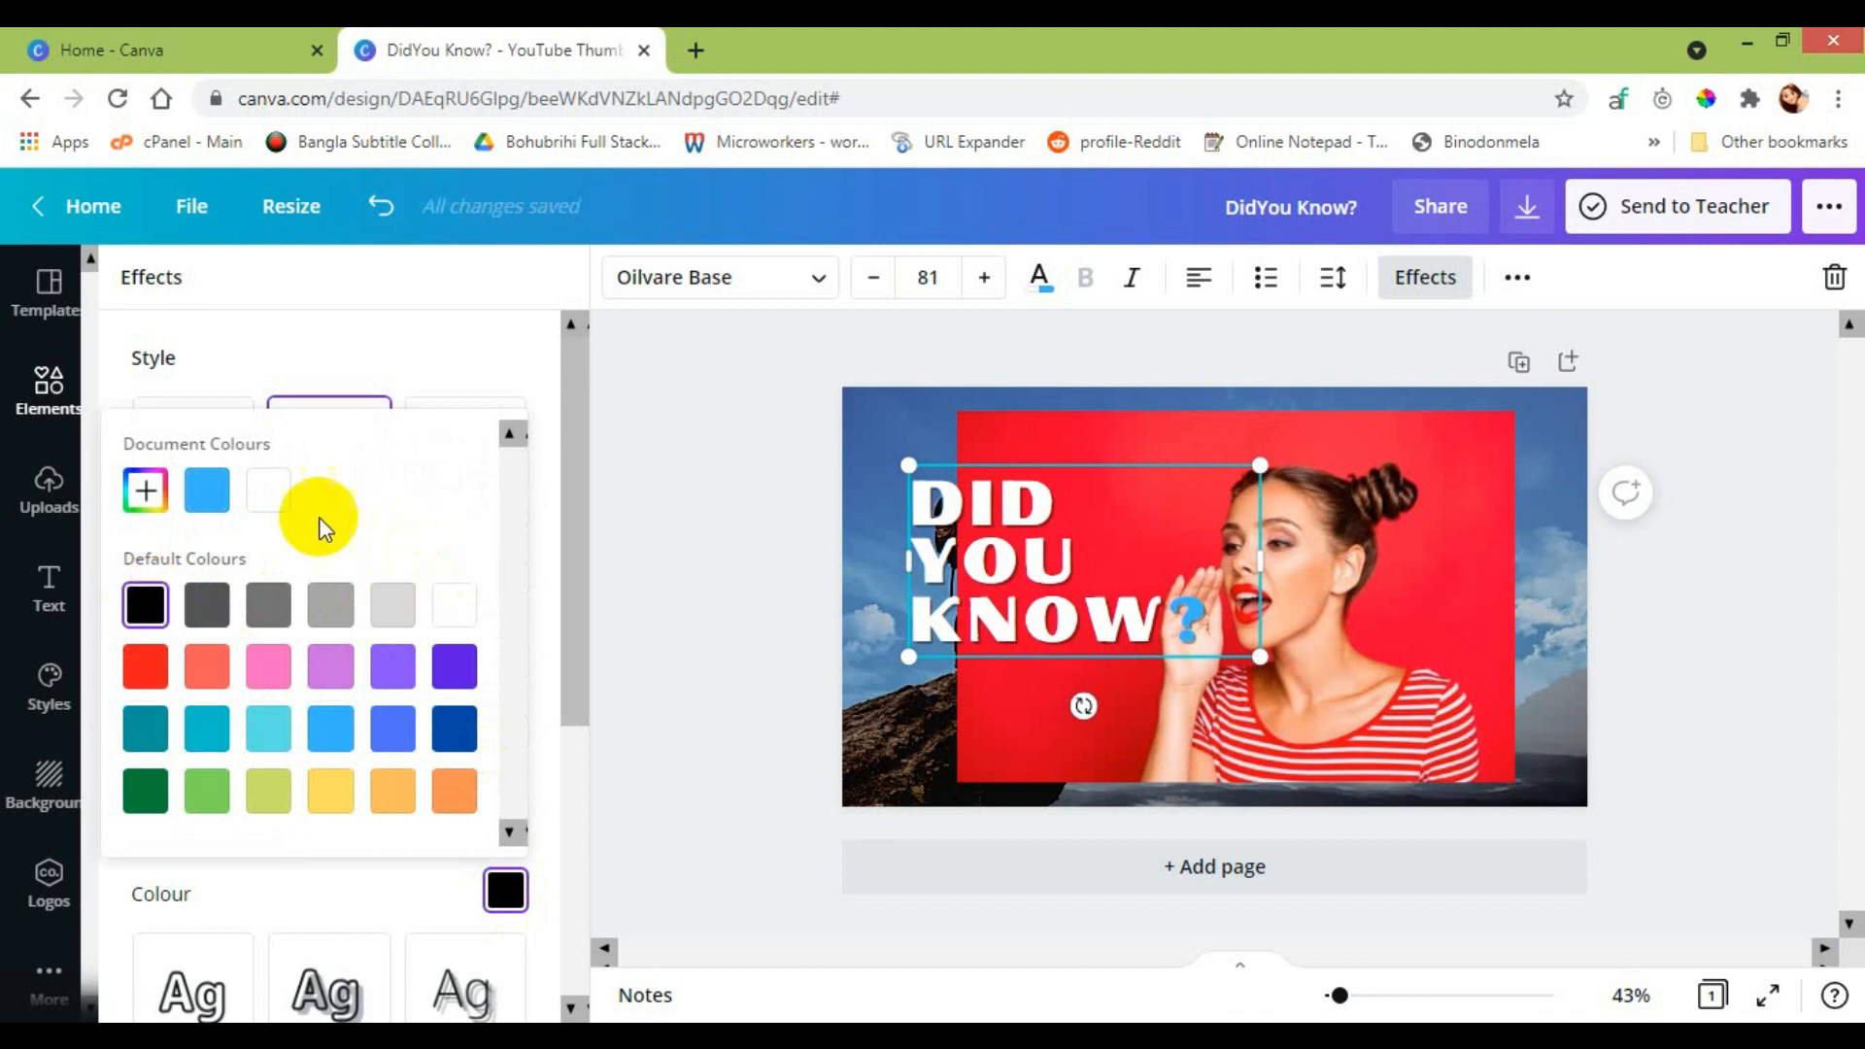
{"action": "left_click", "coordinate": [437, 354]}
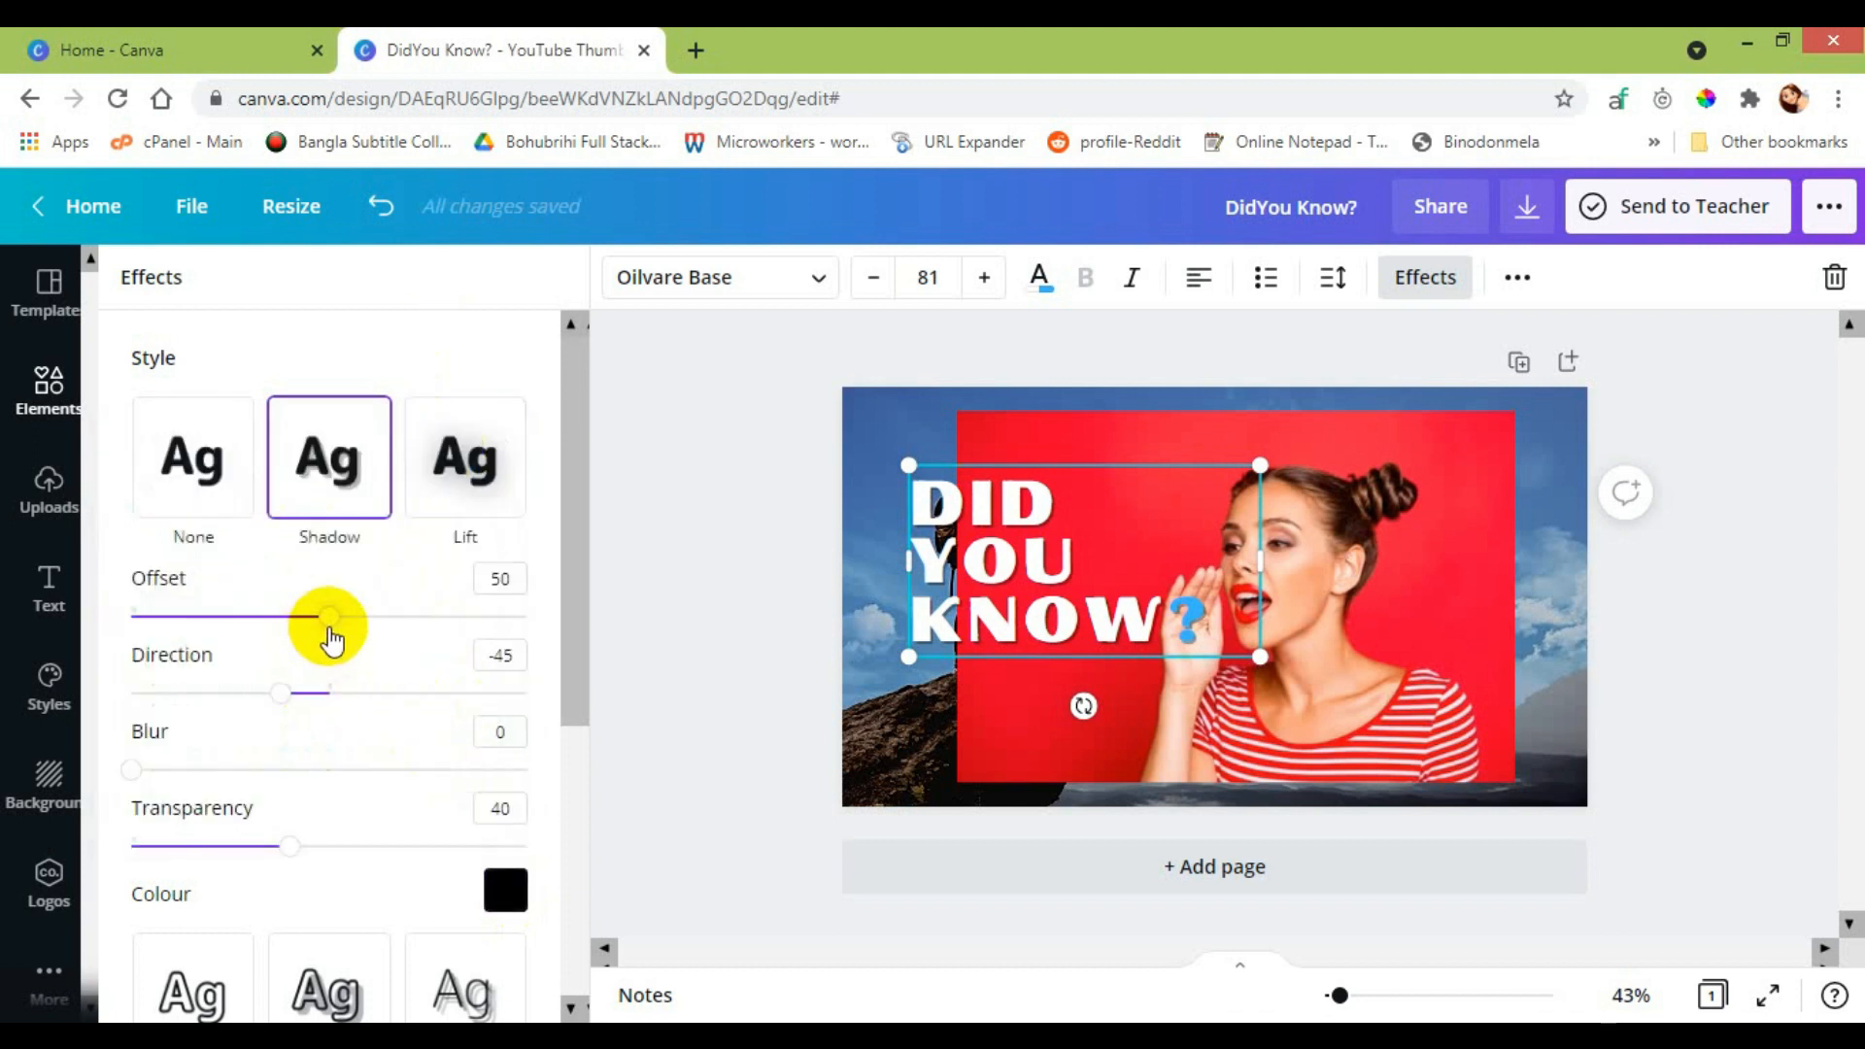
Set the heading shadow's offset to 59 and its transparency to 69.
{"action": "left_click_drag", "start_coordinate": [331, 621], "coordinate": [366, 708]}
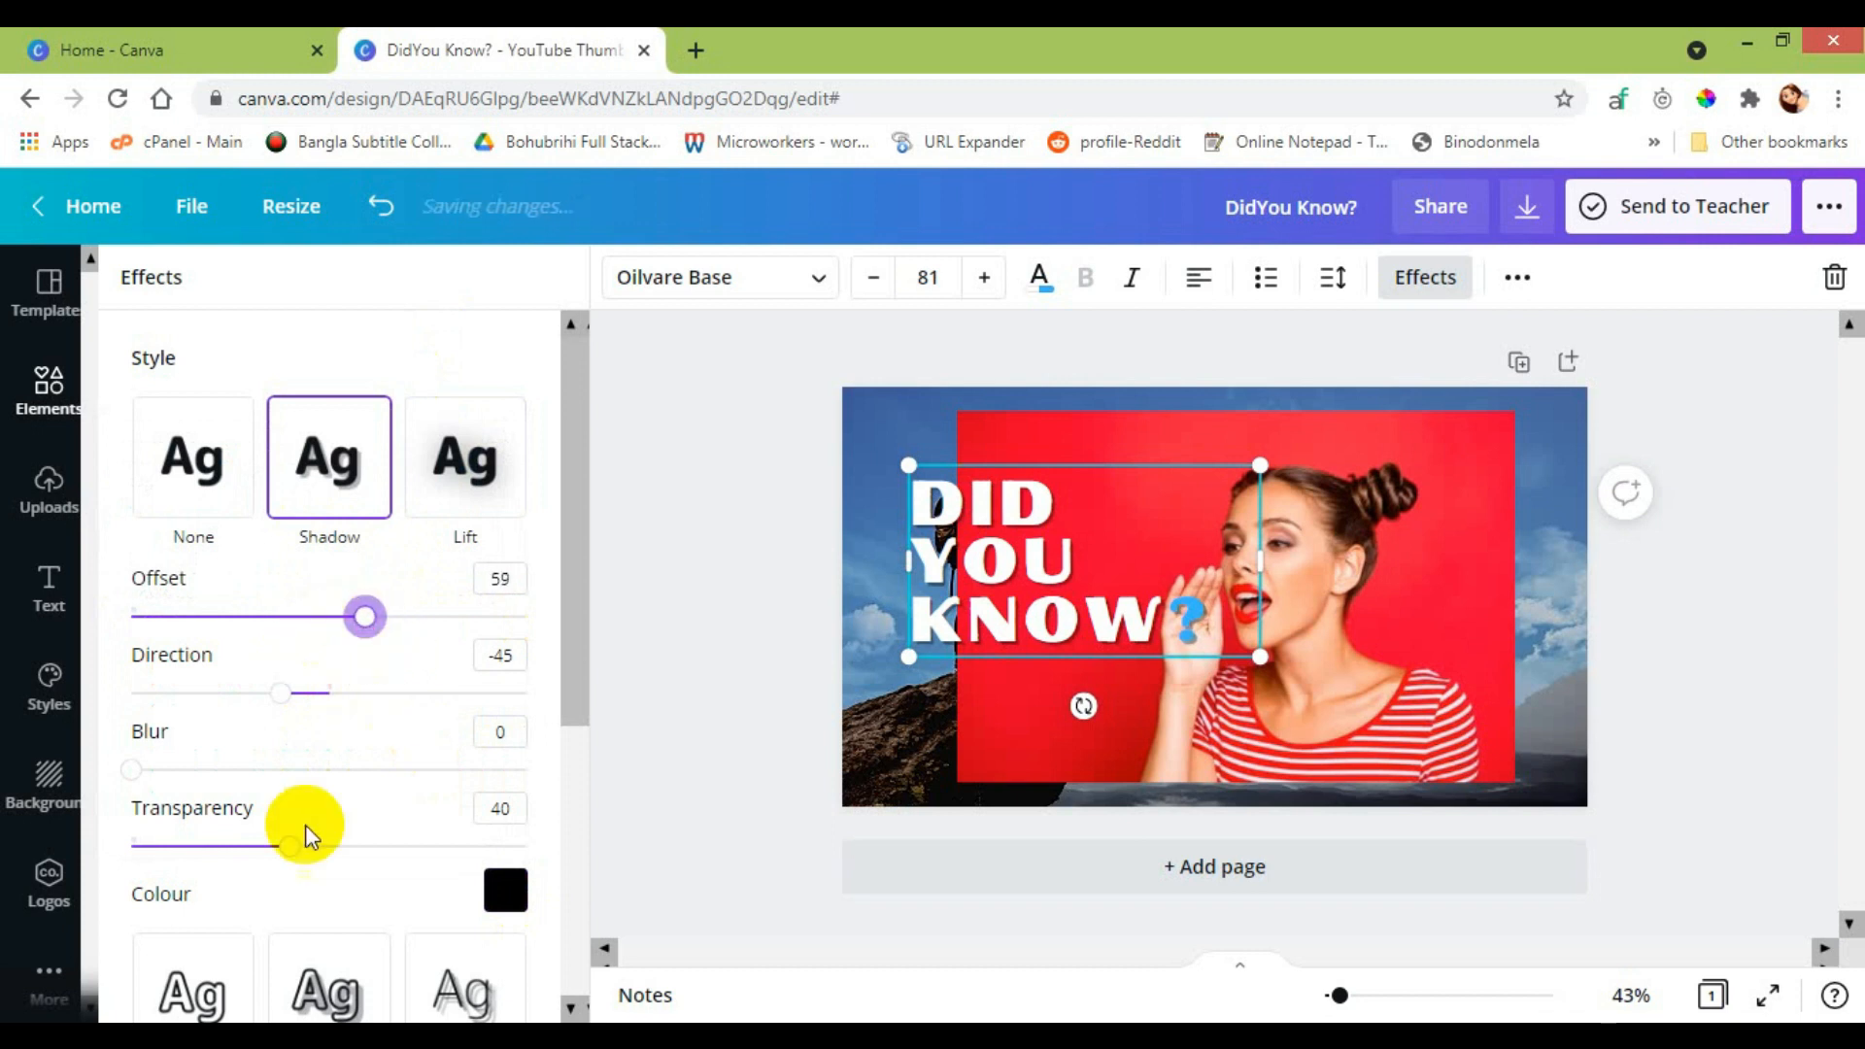
{"action": "left_click_drag", "start_coordinate": [288, 851], "coordinate": [432, 837]}
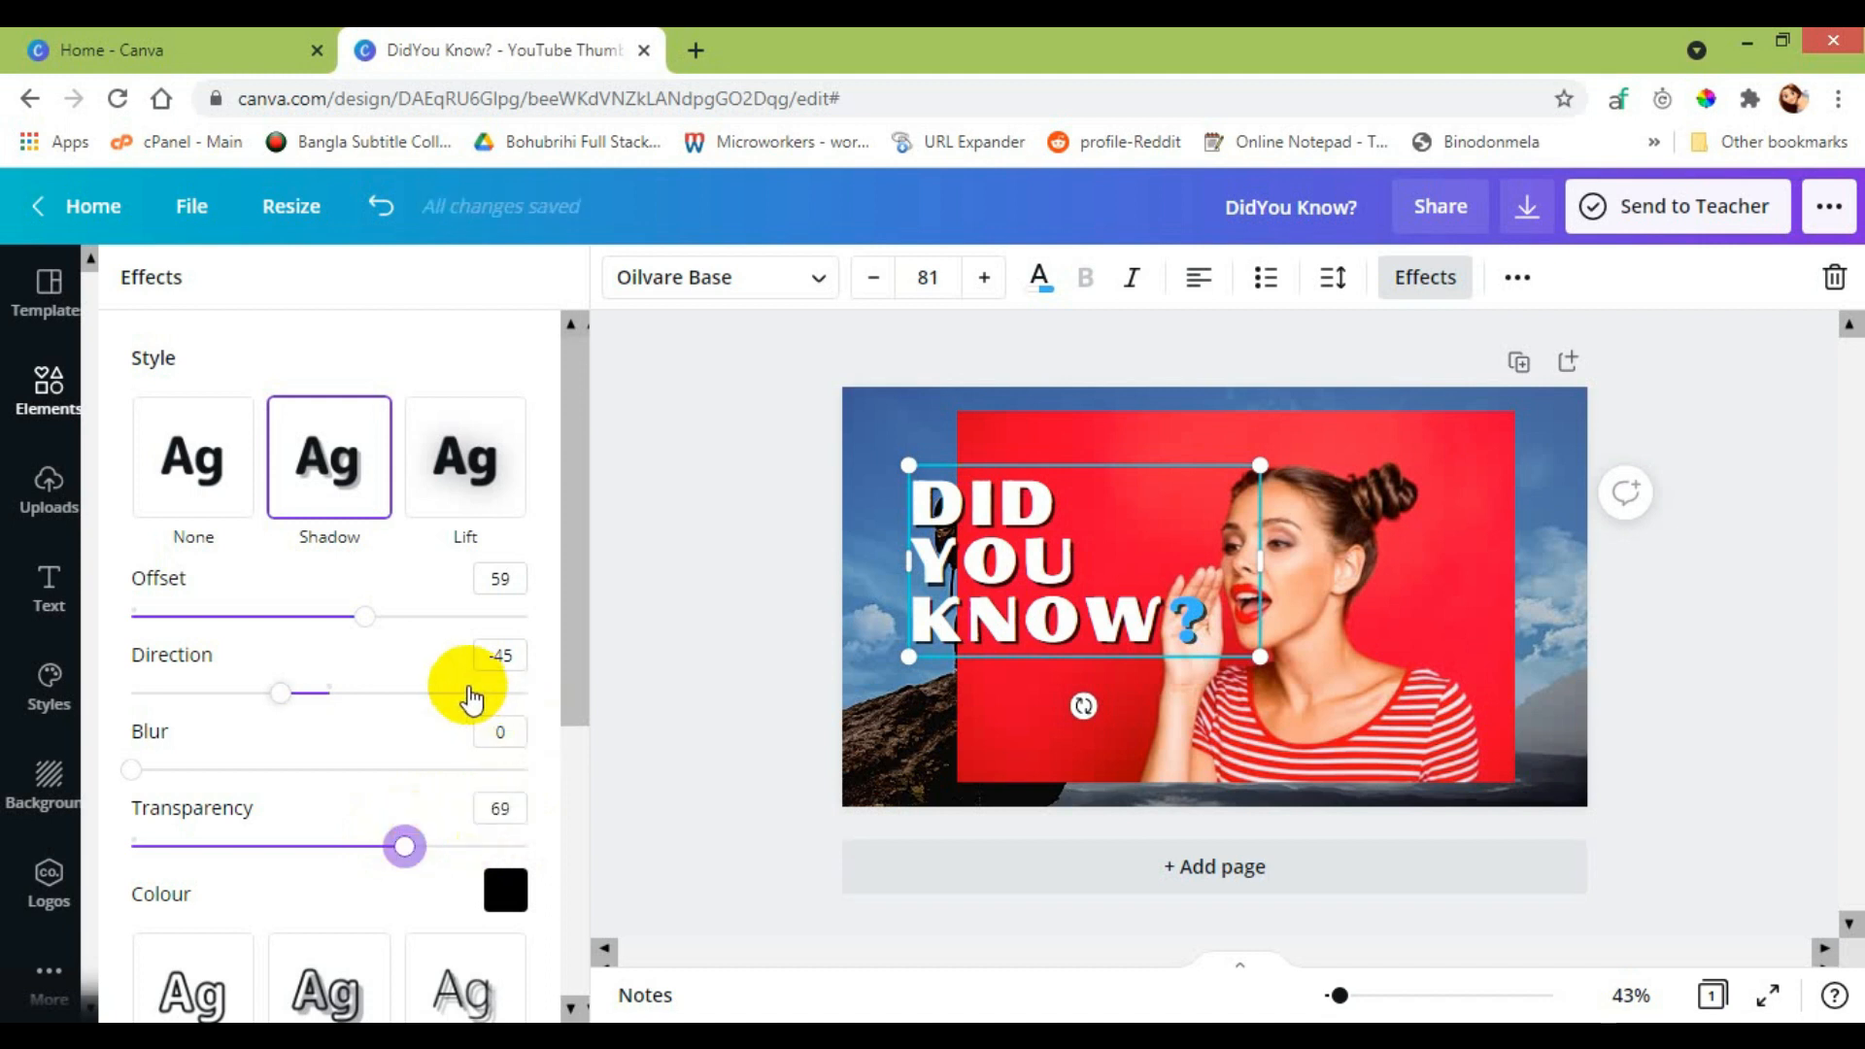
{"action": "left_click", "coordinate": [714, 418]}
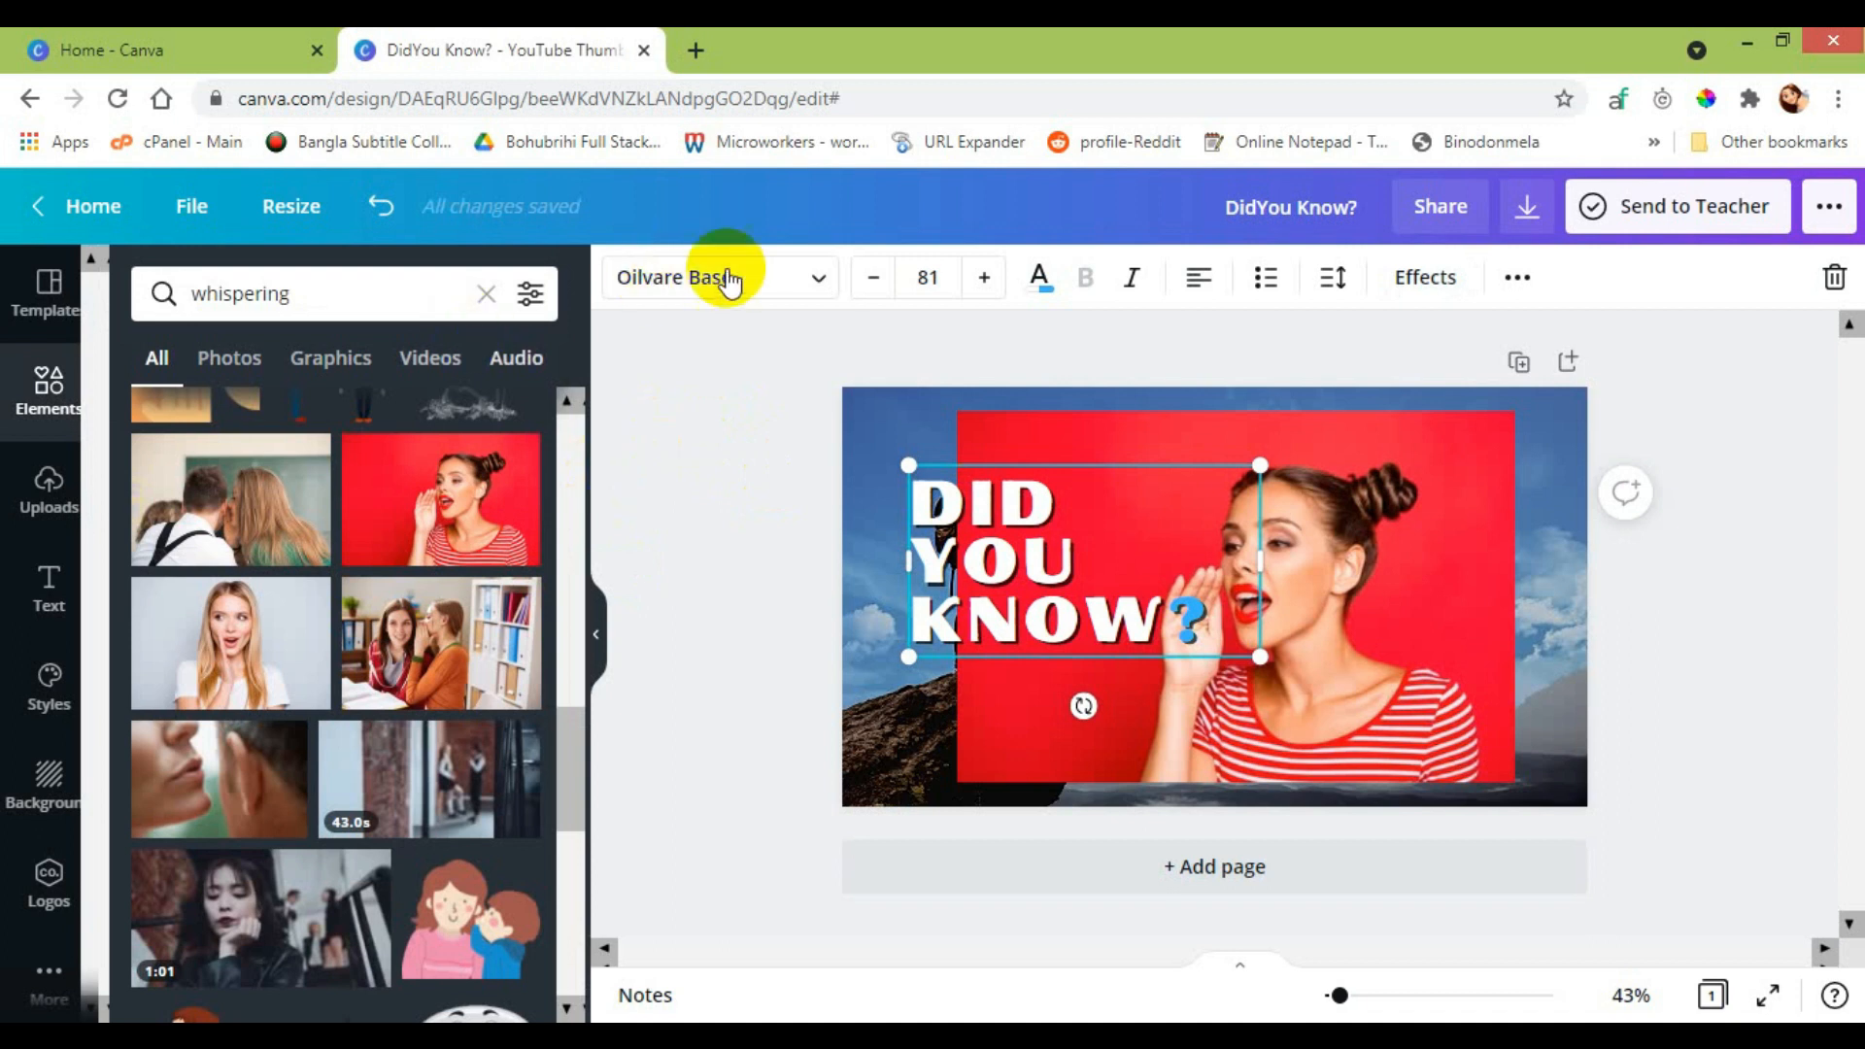
Add the yellow stacked SALE text design to the page, shrink it and move it toward the page's lower edge.
{"action": "left_click", "coordinate": [39, 586]}
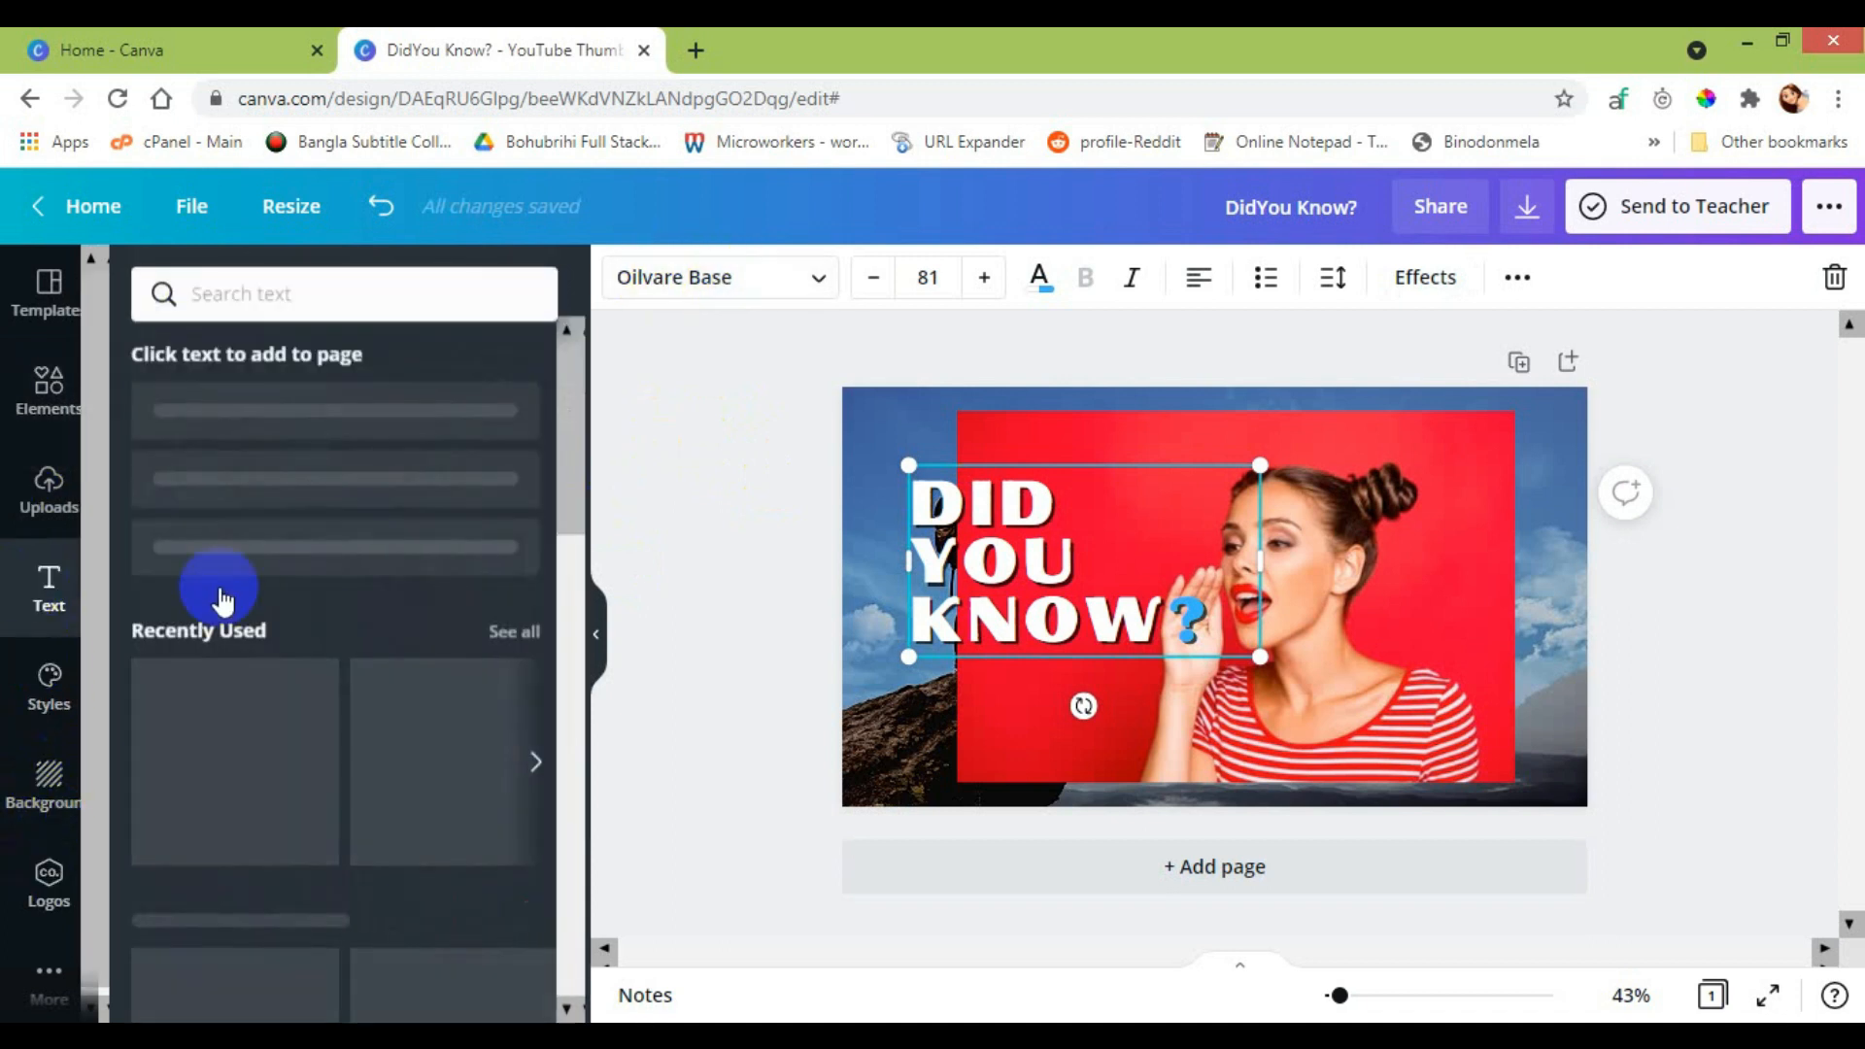
{"action": "scroll", "coordinate": [367, 670], "scroll_direction": "down", "scroll_amount": 6}
{"action": "scroll", "coordinate": [366, 676], "scroll_direction": "down", "scroll_amount": 9}
{"action": "scroll", "coordinate": [358, 670], "scroll_direction": "down", "scroll_amount": 6}
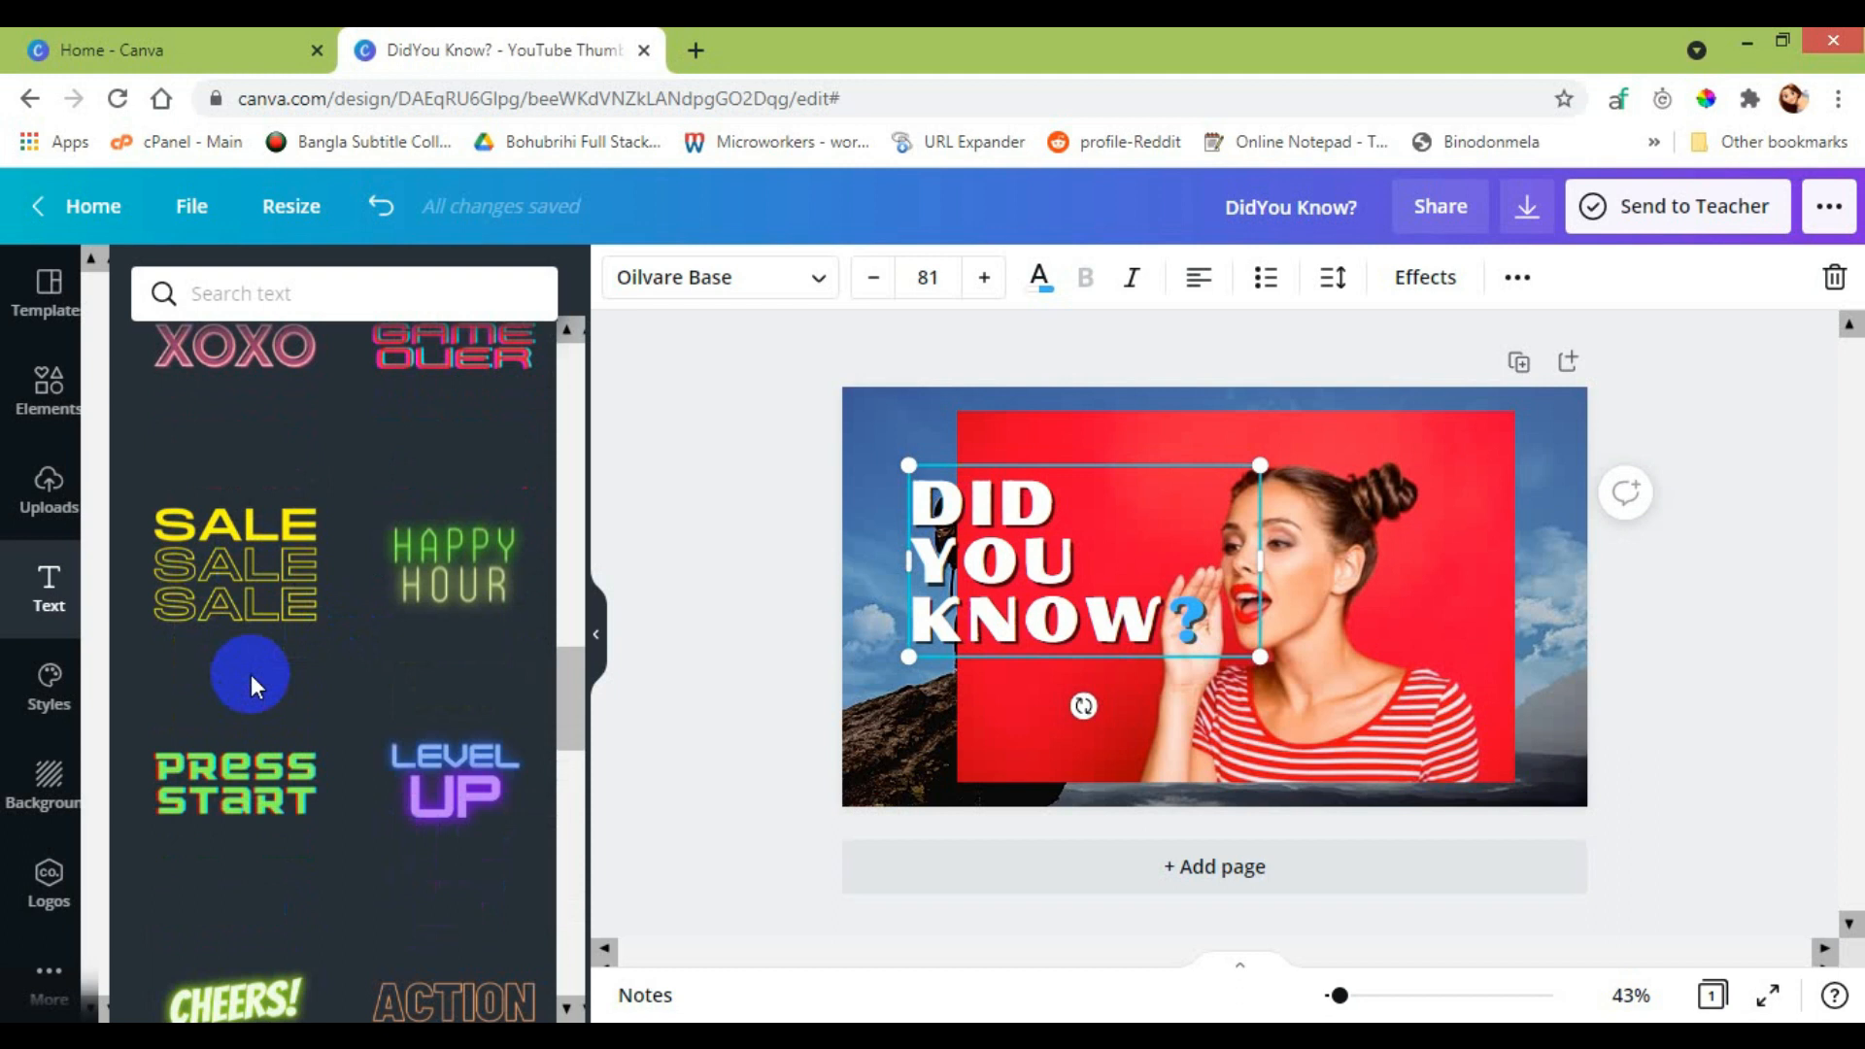
{"action": "left_click_drag", "start_coordinate": [1320, 803], "coordinate": [1317, 708]}
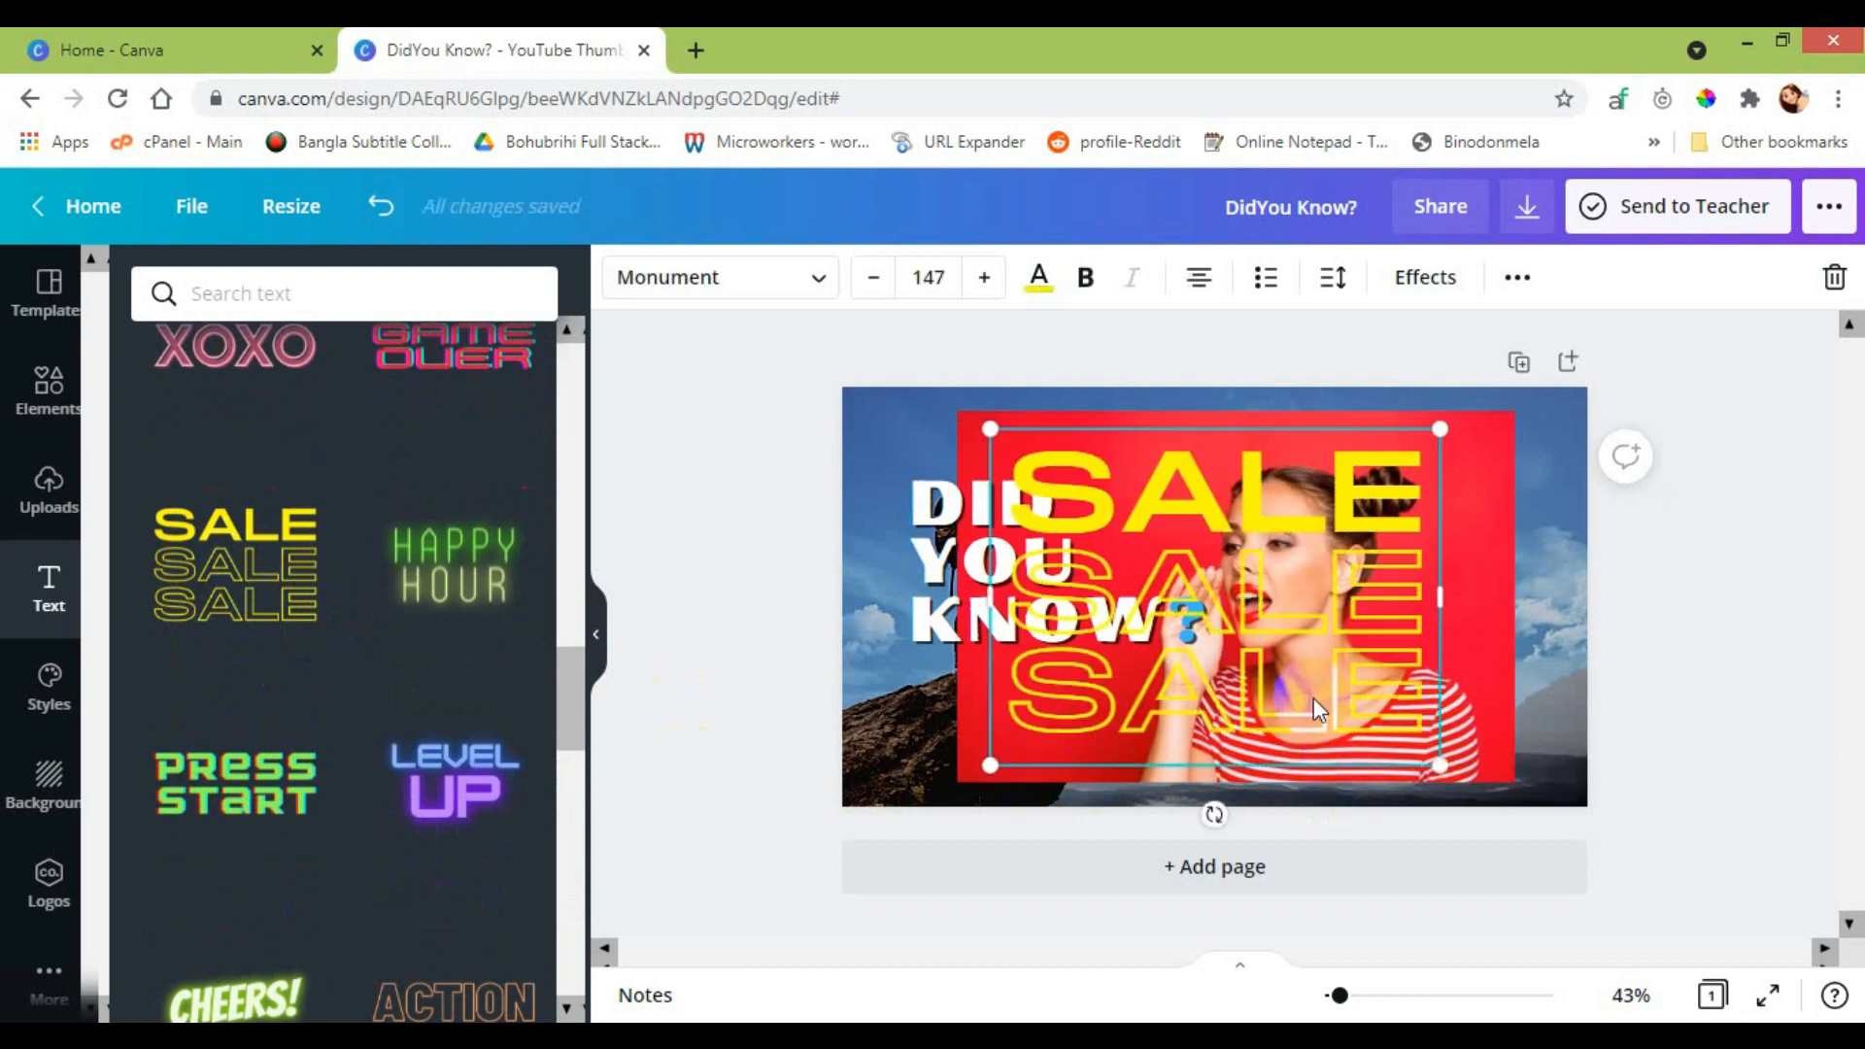
{"action": "left_click_drag", "start_coordinate": [1454, 782], "coordinate": [1088, 806]}
Replace the solid yellow SALE line's text with "PSYCHOLOGY LIFE HACKS".
{"action": "double_click", "coordinate": [1165, 750]}
{"action": "left_click", "coordinate": [1171, 753]}
{"action": "type", "text": "PSYCHOLOGY LIFE HA"}
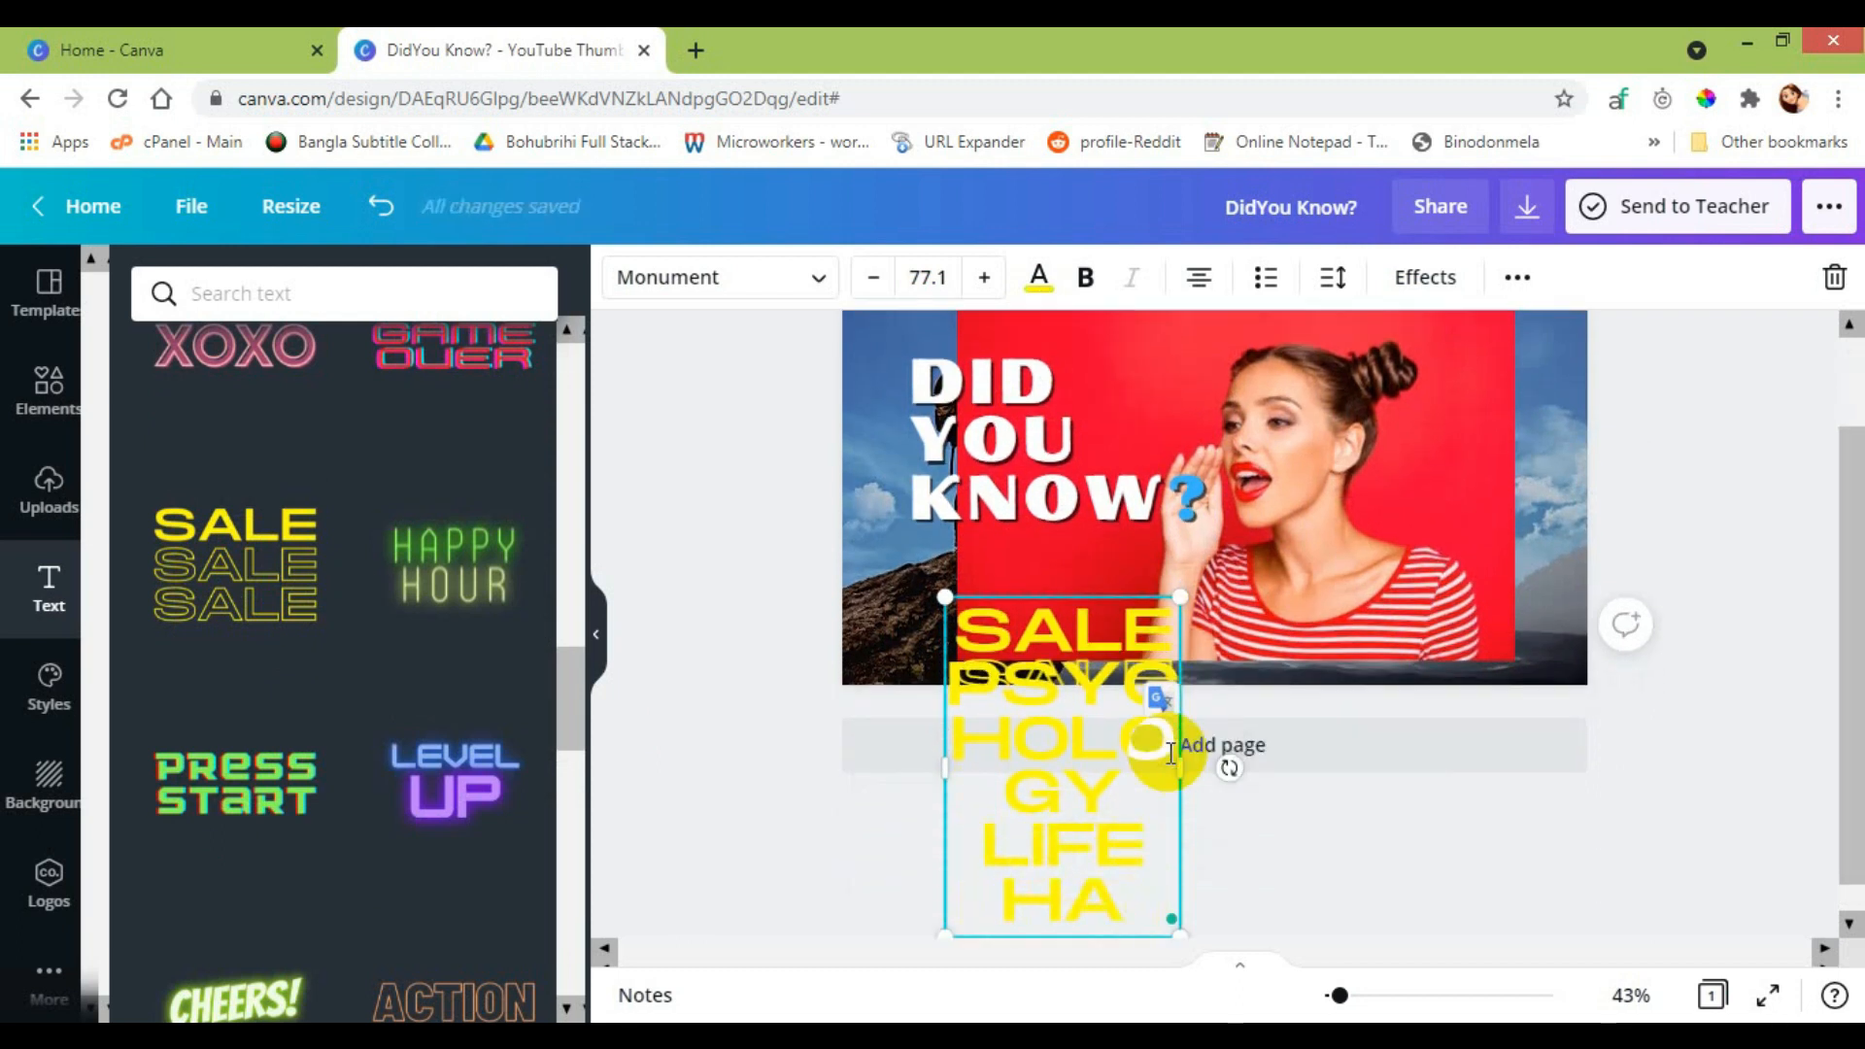
{"action": "type", "text": "CK"}
{"action": "key", "text": "BackSpace"}
{"action": "key", "text": "BackSpace"}
{"action": "key", "text": "BackSpace"}
{"action": "key", "text": "BackSpace"}
{"action": "key", "text": "BackSpace"}
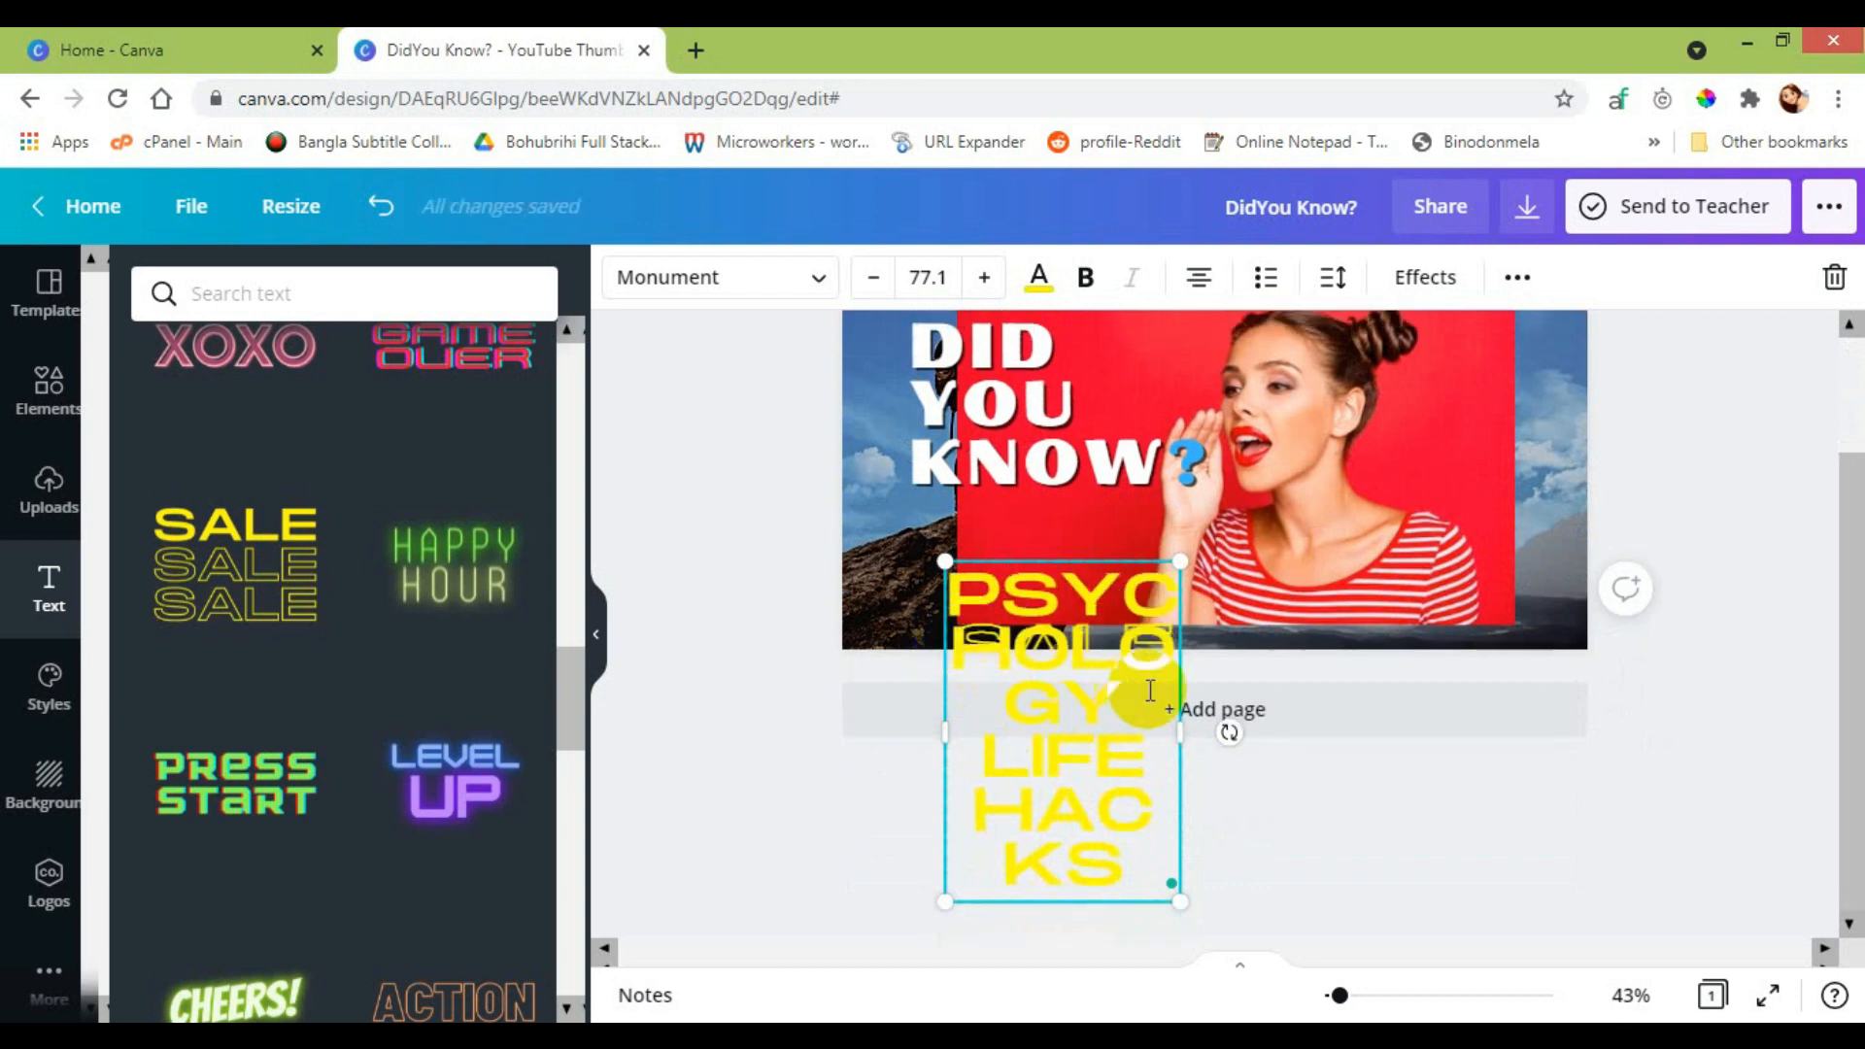
Widen the PSYCHOLOGY LIFE HACKS text box to about 1,136 and set its font size to 46.1 so it fits on one line.
{"action": "left_click_drag", "start_coordinate": [1179, 731], "coordinate": [1552, 731]}
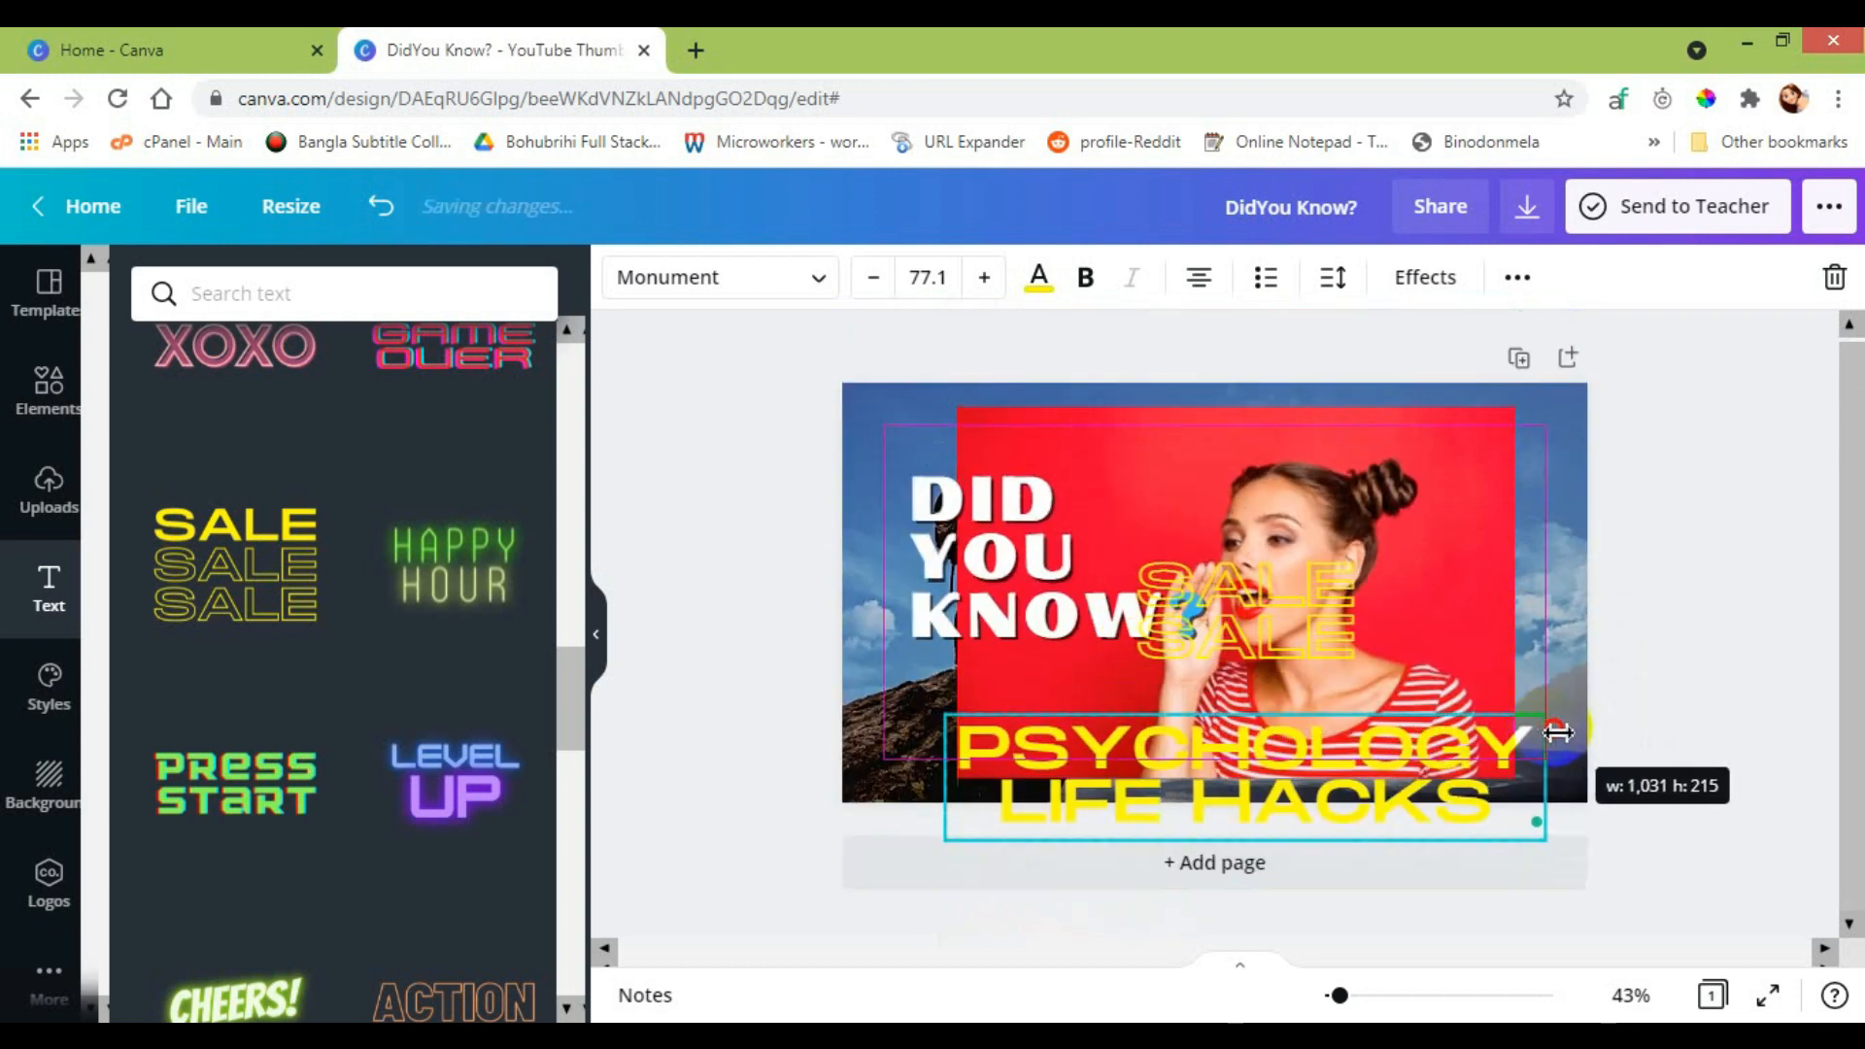
{"action": "left_click_drag", "start_coordinate": [947, 777], "coordinate": [883, 677]}
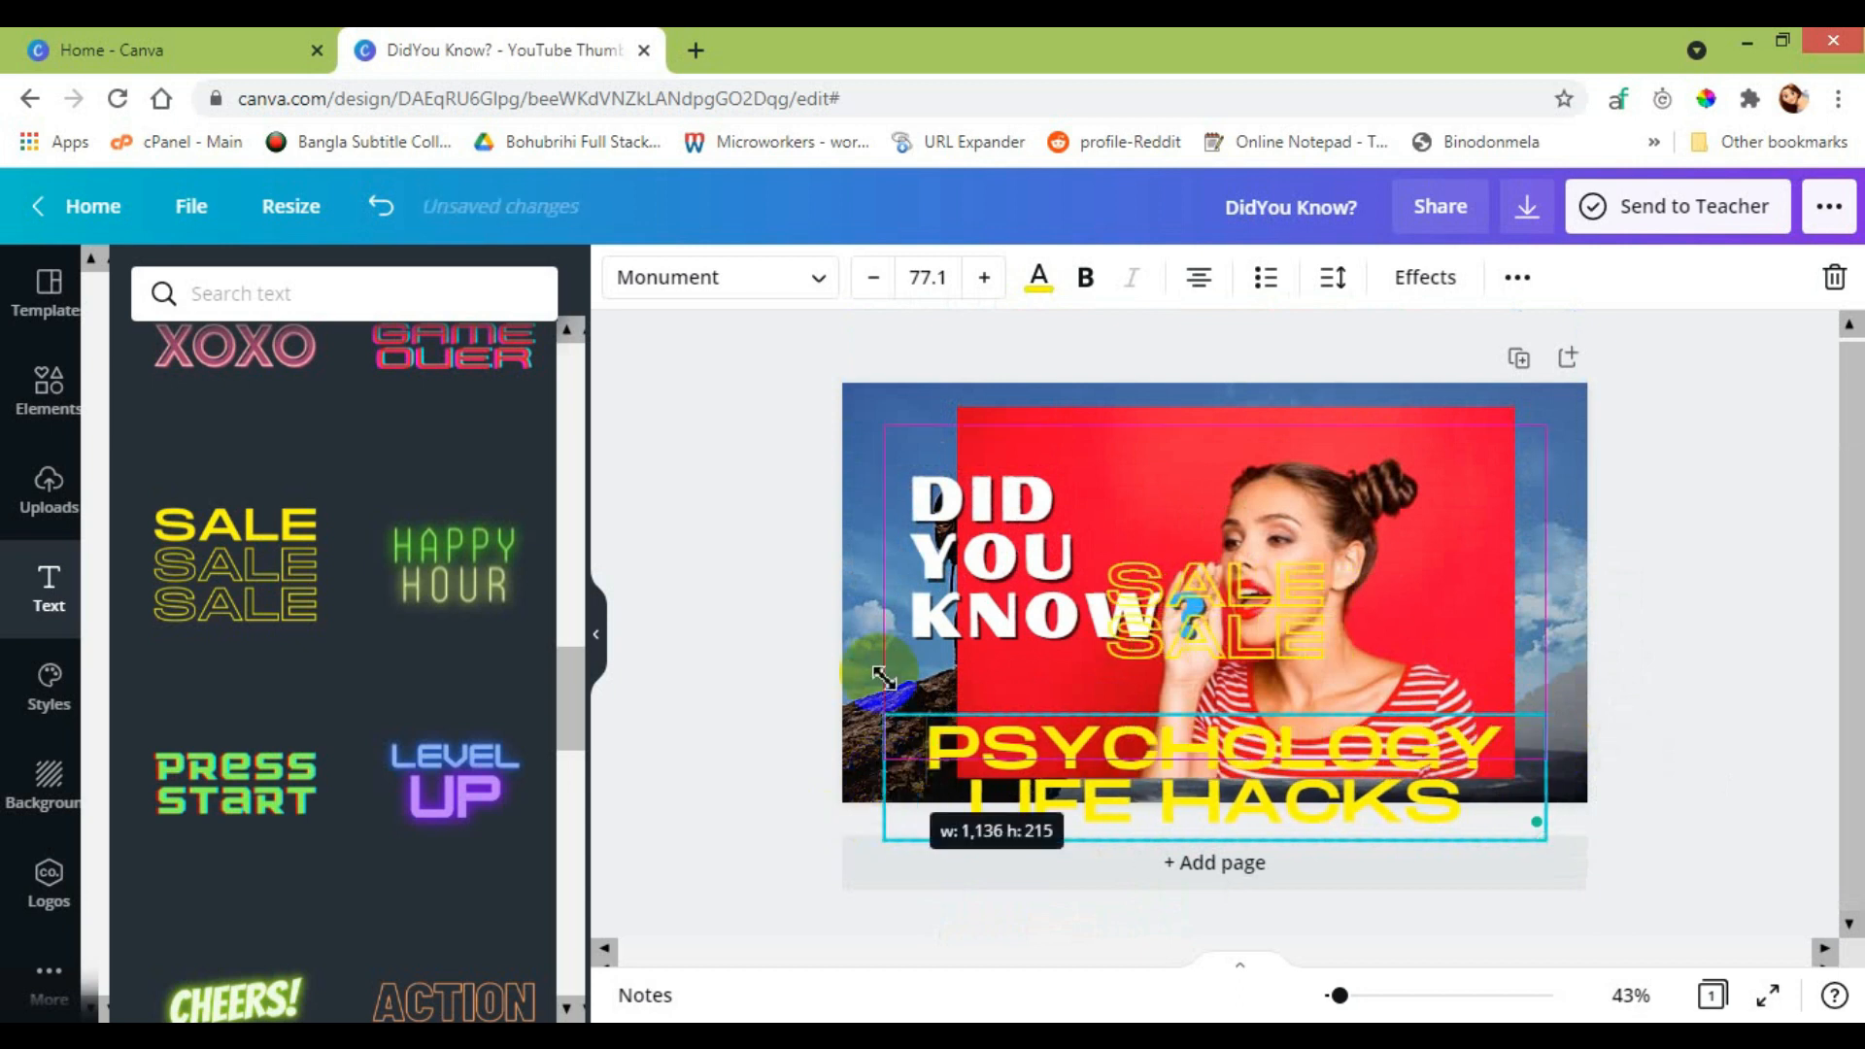
{"action": "left_click", "coordinate": [872, 279]}
{"action": "left_click", "coordinate": [872, 280]}
{"action": "left_click", "coordinate": [872, 280]}
{"action": "left_click", "coordinate": [872, 280]}
{"action": "left_click", "coordinate": [872, 280]}
{"action": "left_click", "coordinate": [872, 280]}
{"action": "left_click", "coordinate": [872, 280]}
{"action": "left_click", "coordinate": [872, 280]}
{"action": "left_click", "coordinate": [872, 279]}
{"action": "left_click", "coordinate": [872, 280]}
{"action": "left_click", "coordinate": [872, 280]}
{"action": "left_click", "coordinate": [872, 280]}
{"action": "left_click", "coordinate": [872, 279]}
{"action": "left_click", "coordinate": [872, 280]}
{"action": "left_click", "coordinate": [872, 280]}
{"action": "left_click", "coordinate": [872, 280]}
{"action": "left_click", "coordinate": [872, 280]}
{"action": "left_click", "coordinate": [872, 280]}
{"action": "left_click", "coordinate": [872, 280]}
{"action": "left_click", "coordinate": [872, 280]}
{"action": "left_click", "coordinate": [872, 279]}
{"action": "left_click", "coordinate": [872, 279]}
{"action": "left_click", "coordinate": [872, 280]}
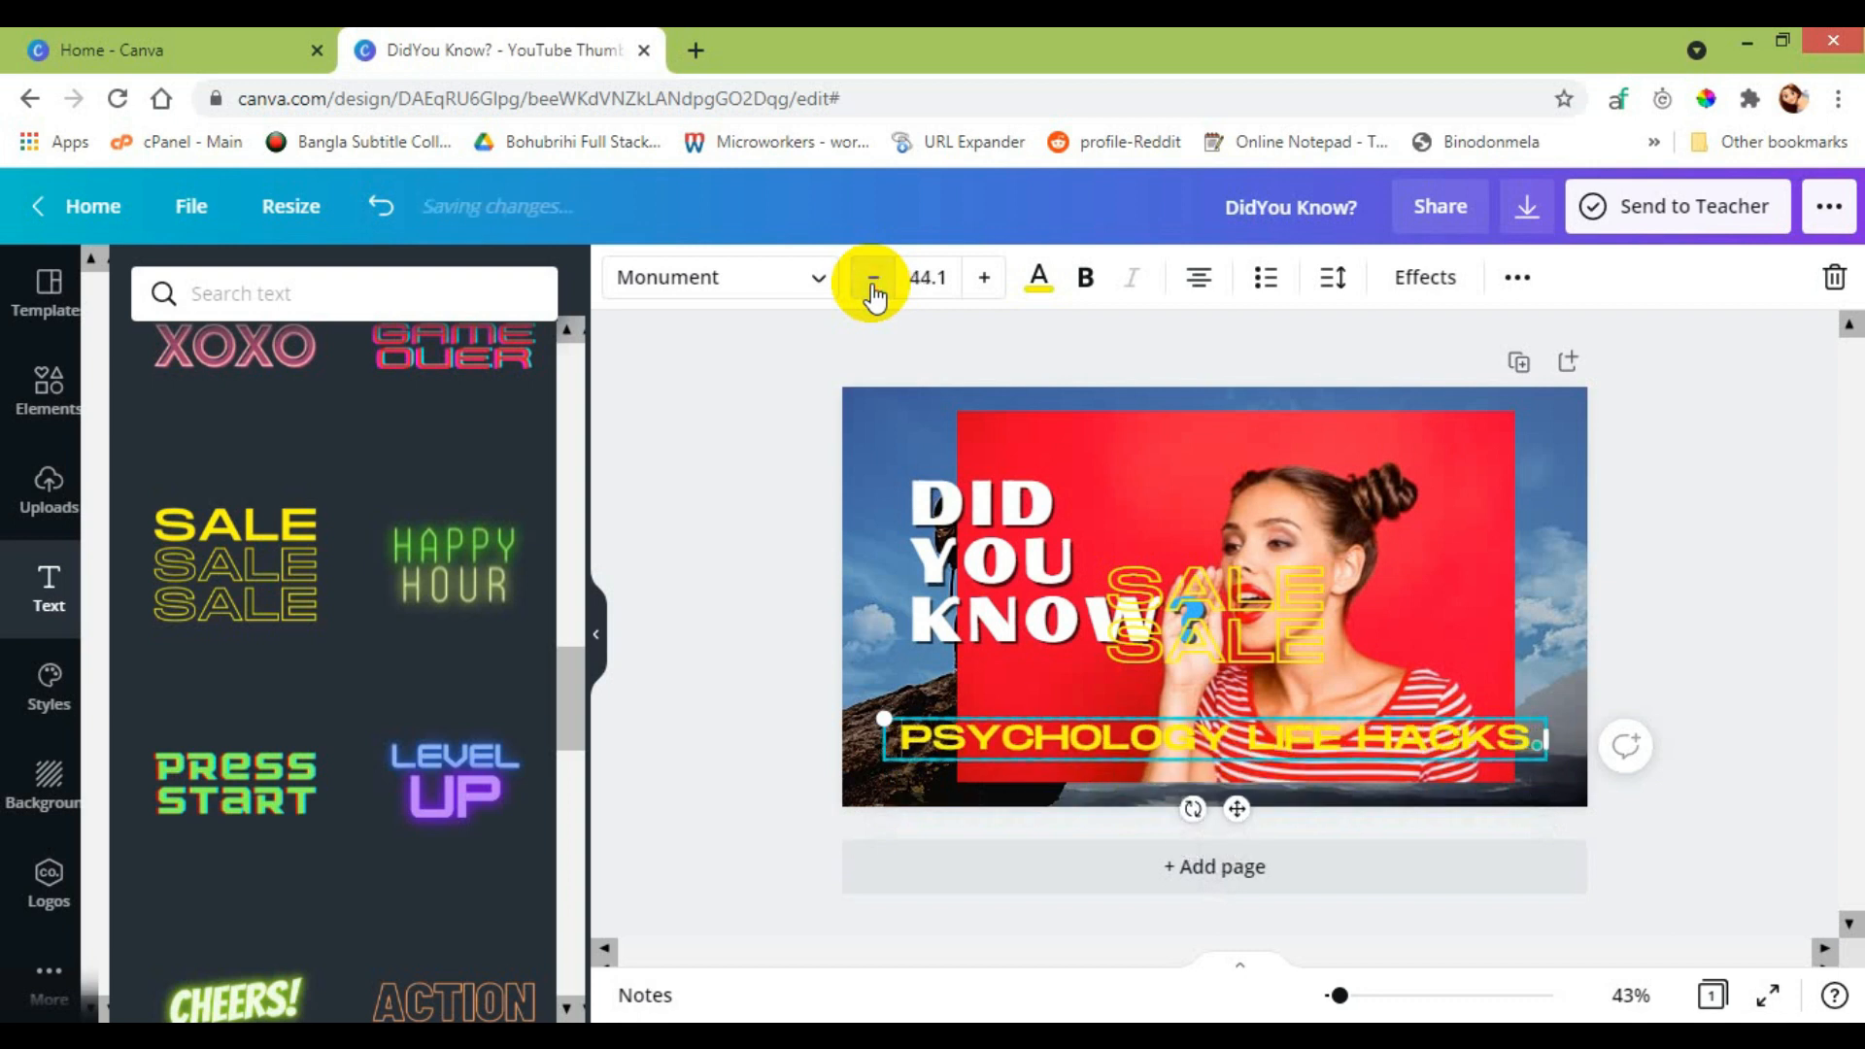
{"action": "left_click", "coordinate": [984, 279]}
{"action": "left_click", "coordinate": [984, 280]}
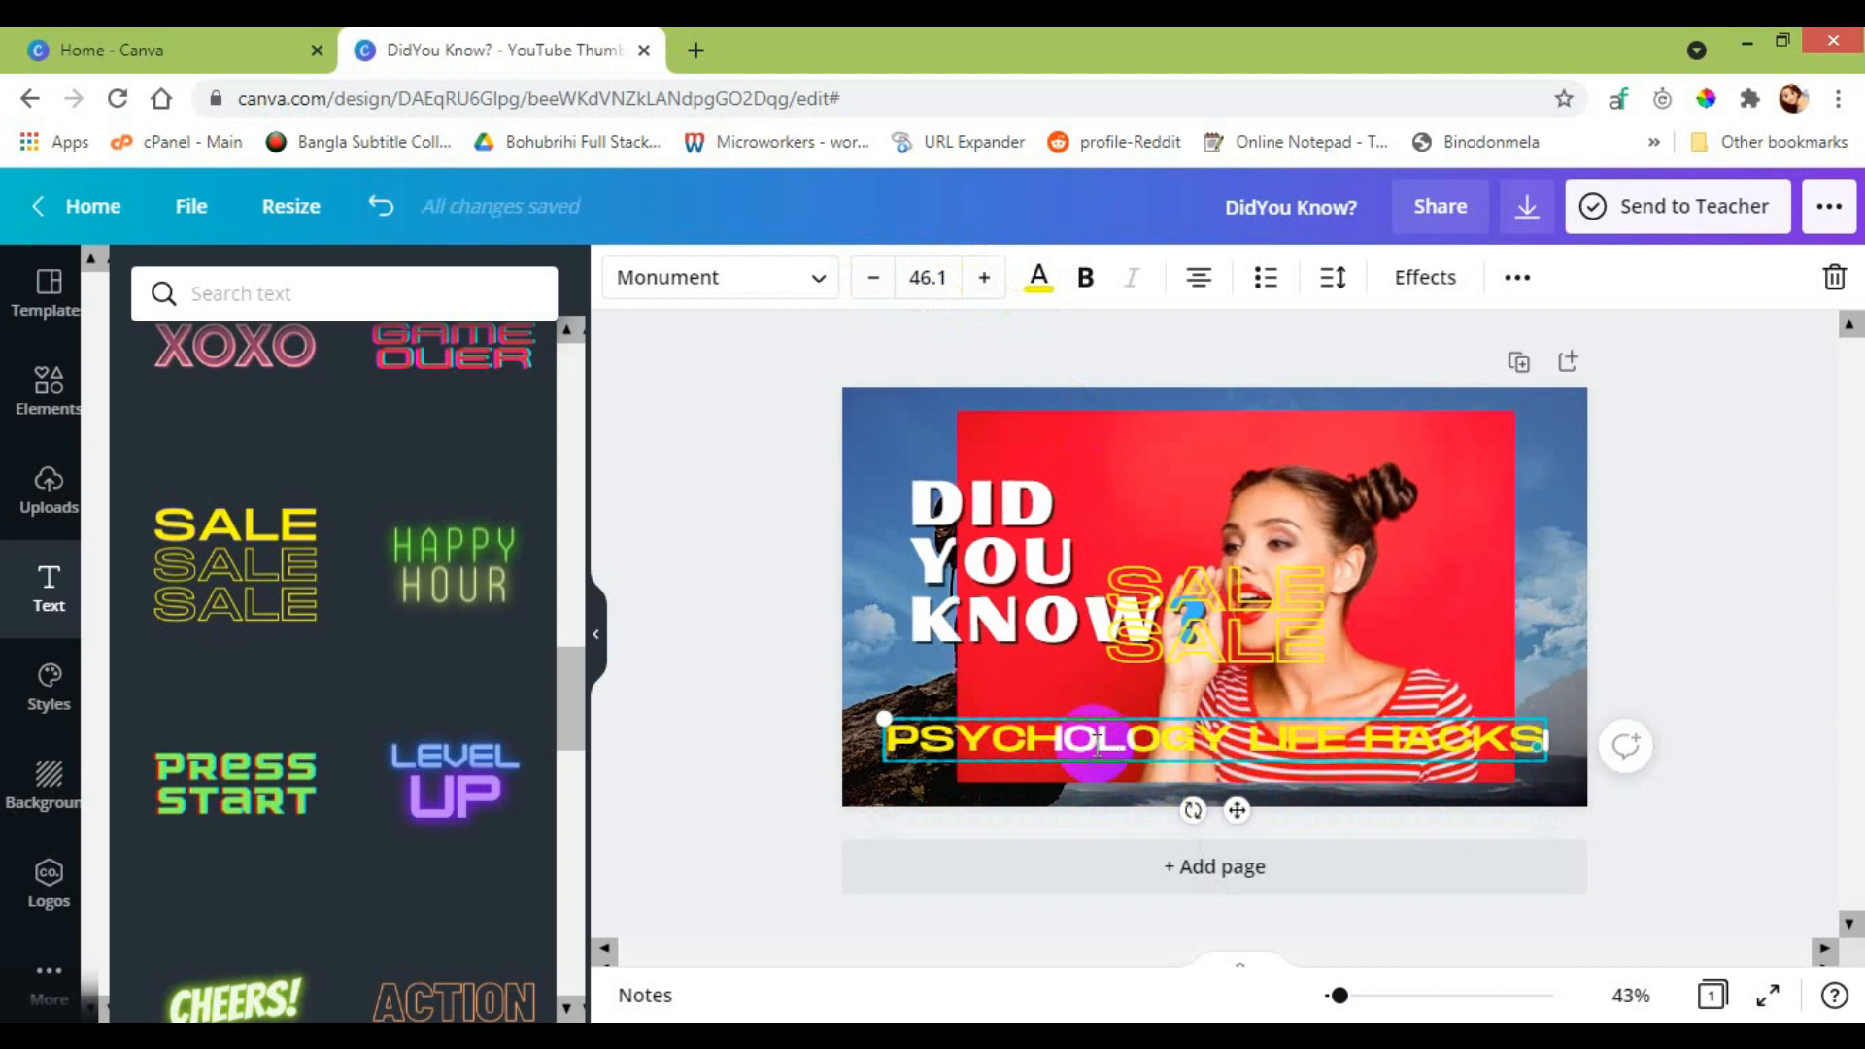
Move the PSYCHOLOGY LIFE HACKS line slightly down and delete the two outlined SALE lines.
{"action": "left_click", "coordinate": [867, 641]}
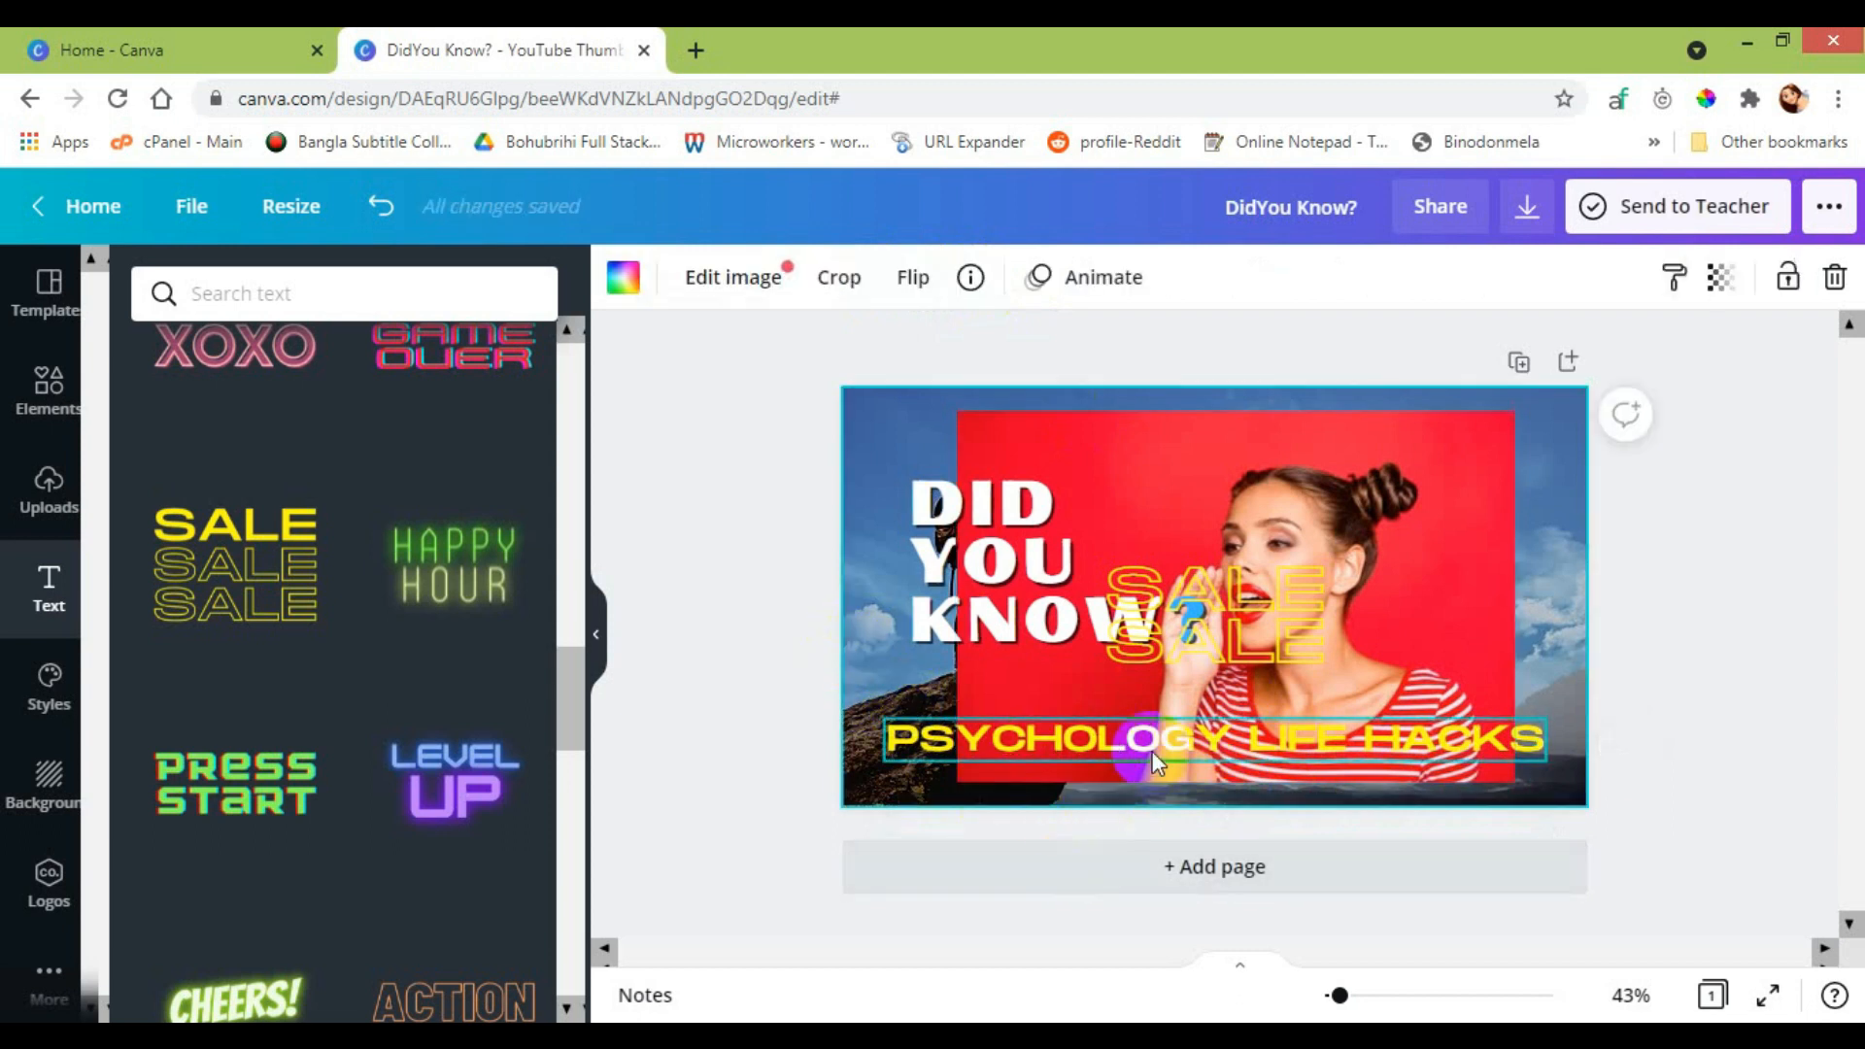
{"action": "left_click_drag", "start_coordinate": [1180, 744], "coordinate": [1186, 748]}
{"action": "left_click", "coordinate": [1228, 660]}
{"action": "key", "text": "Delete"}
{"action": "left_click", "coordinate": [1231, 600]}
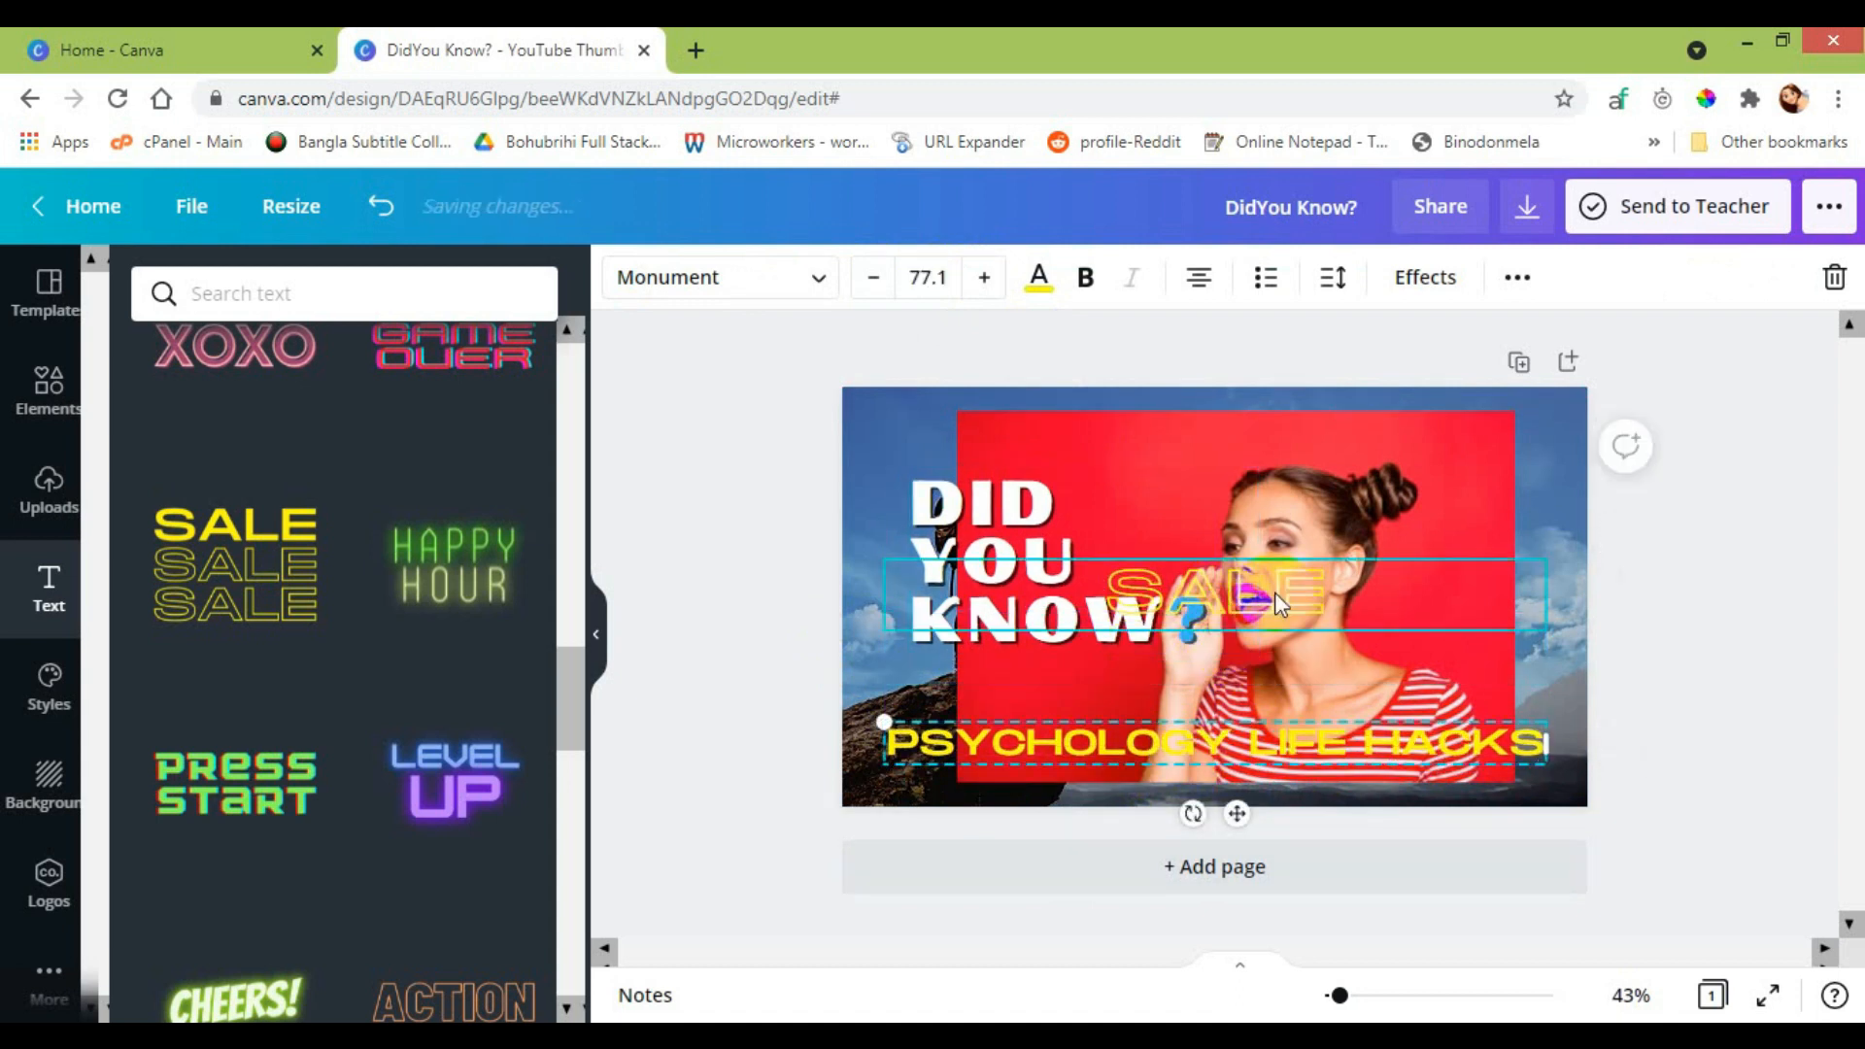
{"action": "key", "text": "Delete"}
Apply a black Shadow effect with transparency 86 to the PSYCHOLOGY LIFE HACKS text.
{"action": "left_click", "coordinate": [1420, 278]}
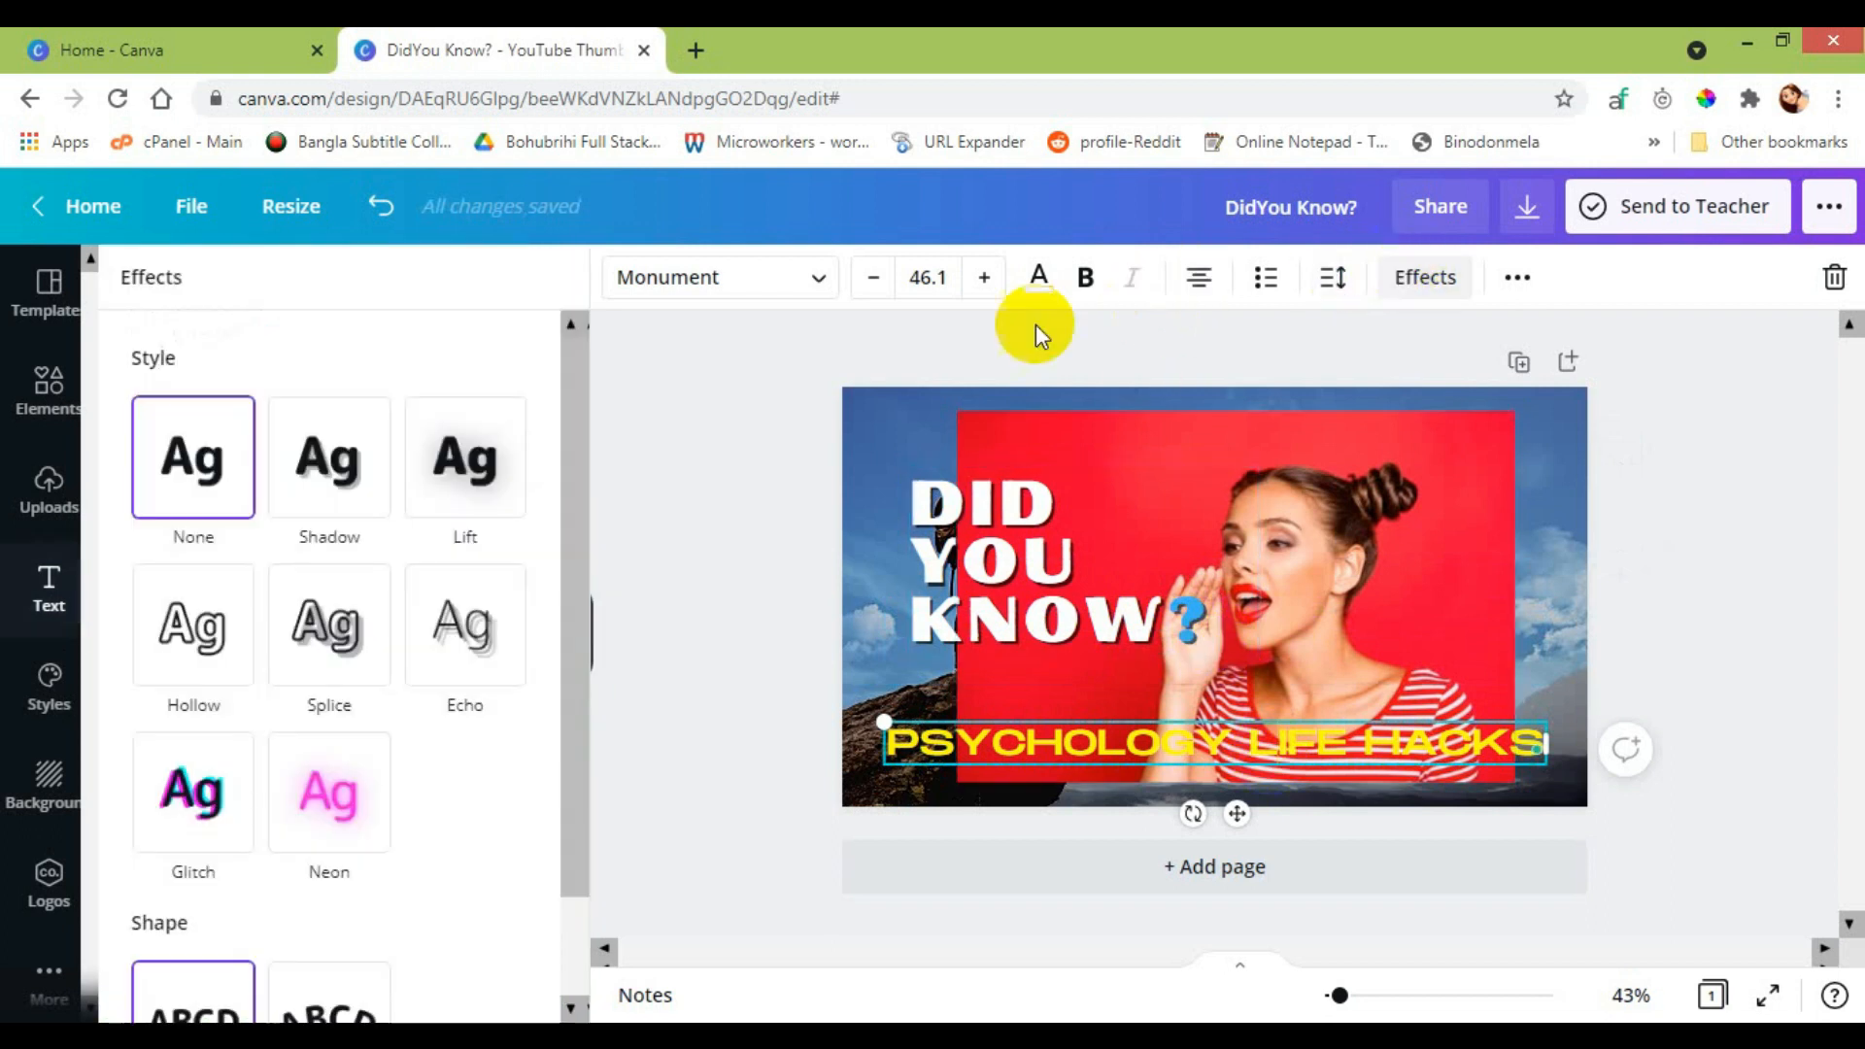
{"action": "left_click", "coordinate": [335, 464]}
{"action": "left_click", "coordinate": [505, 889]}
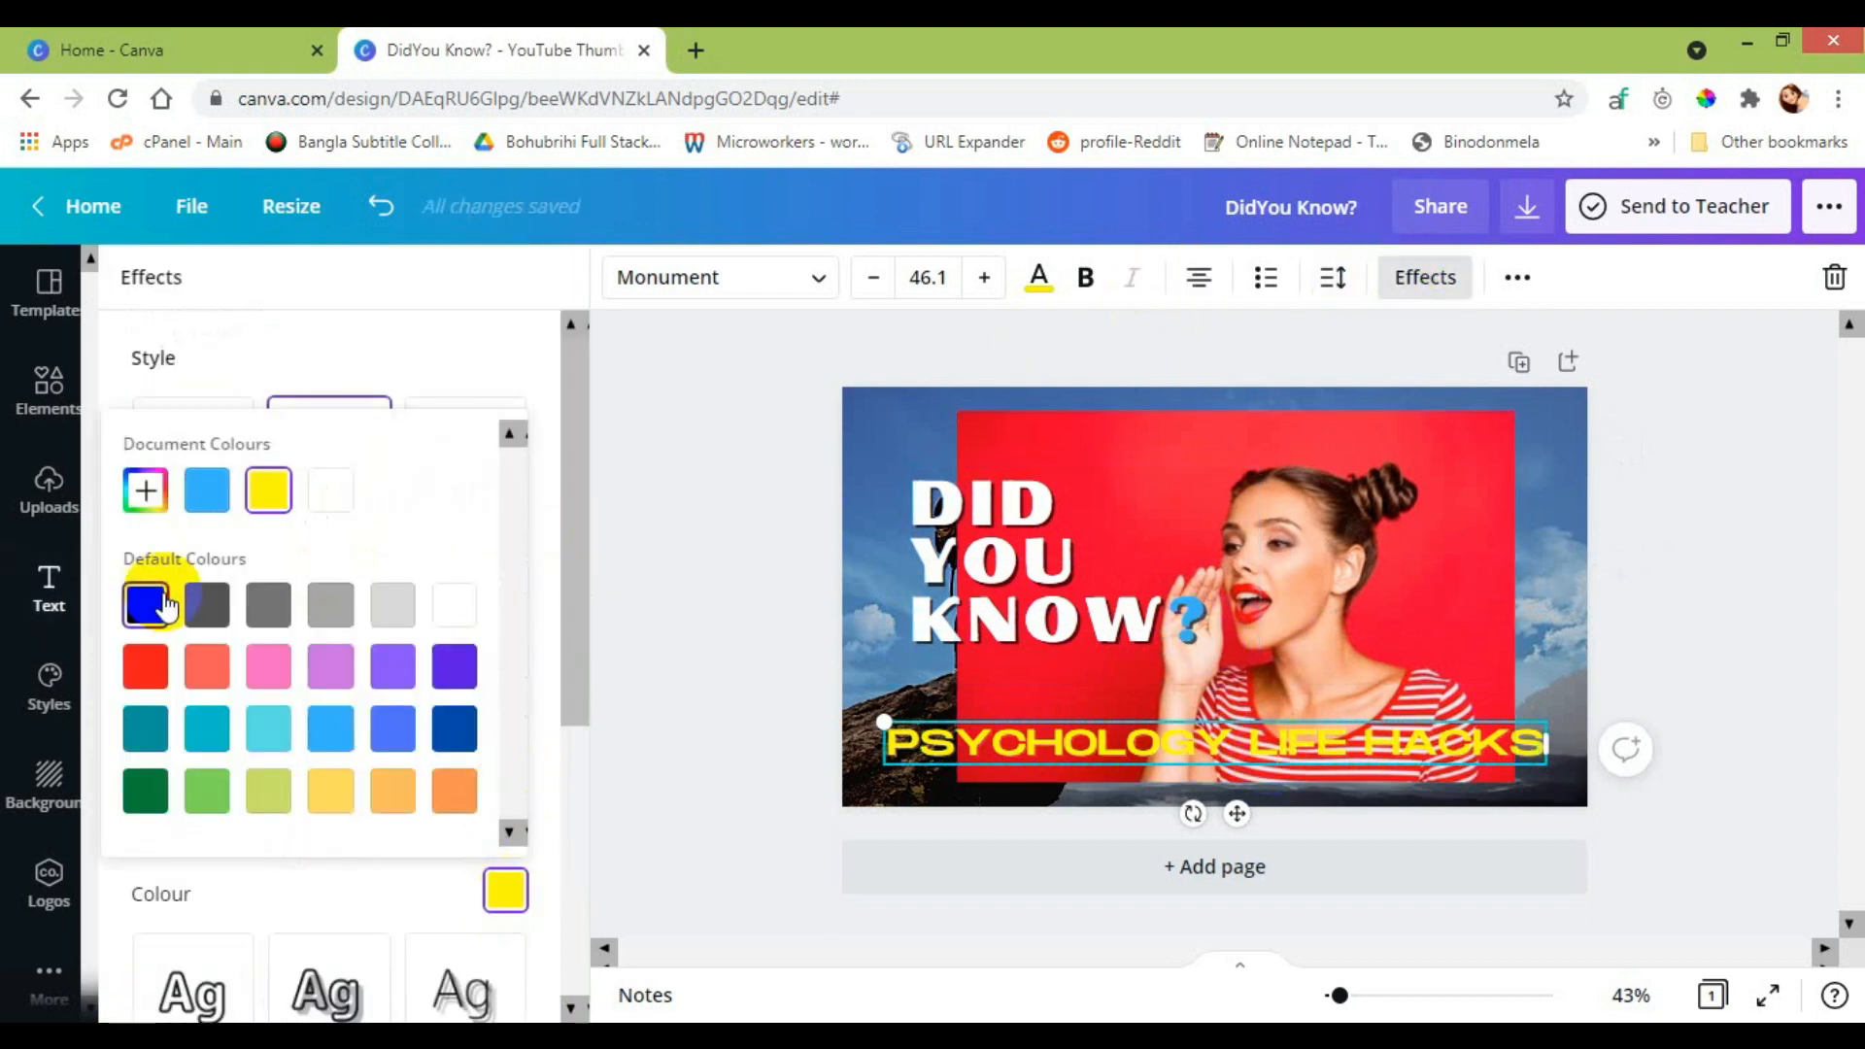
{"action": "left_click", "coordinate": [146, 604]}
{"action": "left_click", "coordinate": [446, 360]}
{"action": "left_click_drag", "start_coordinate": [284, 845], "coordinate": [446, 859]}
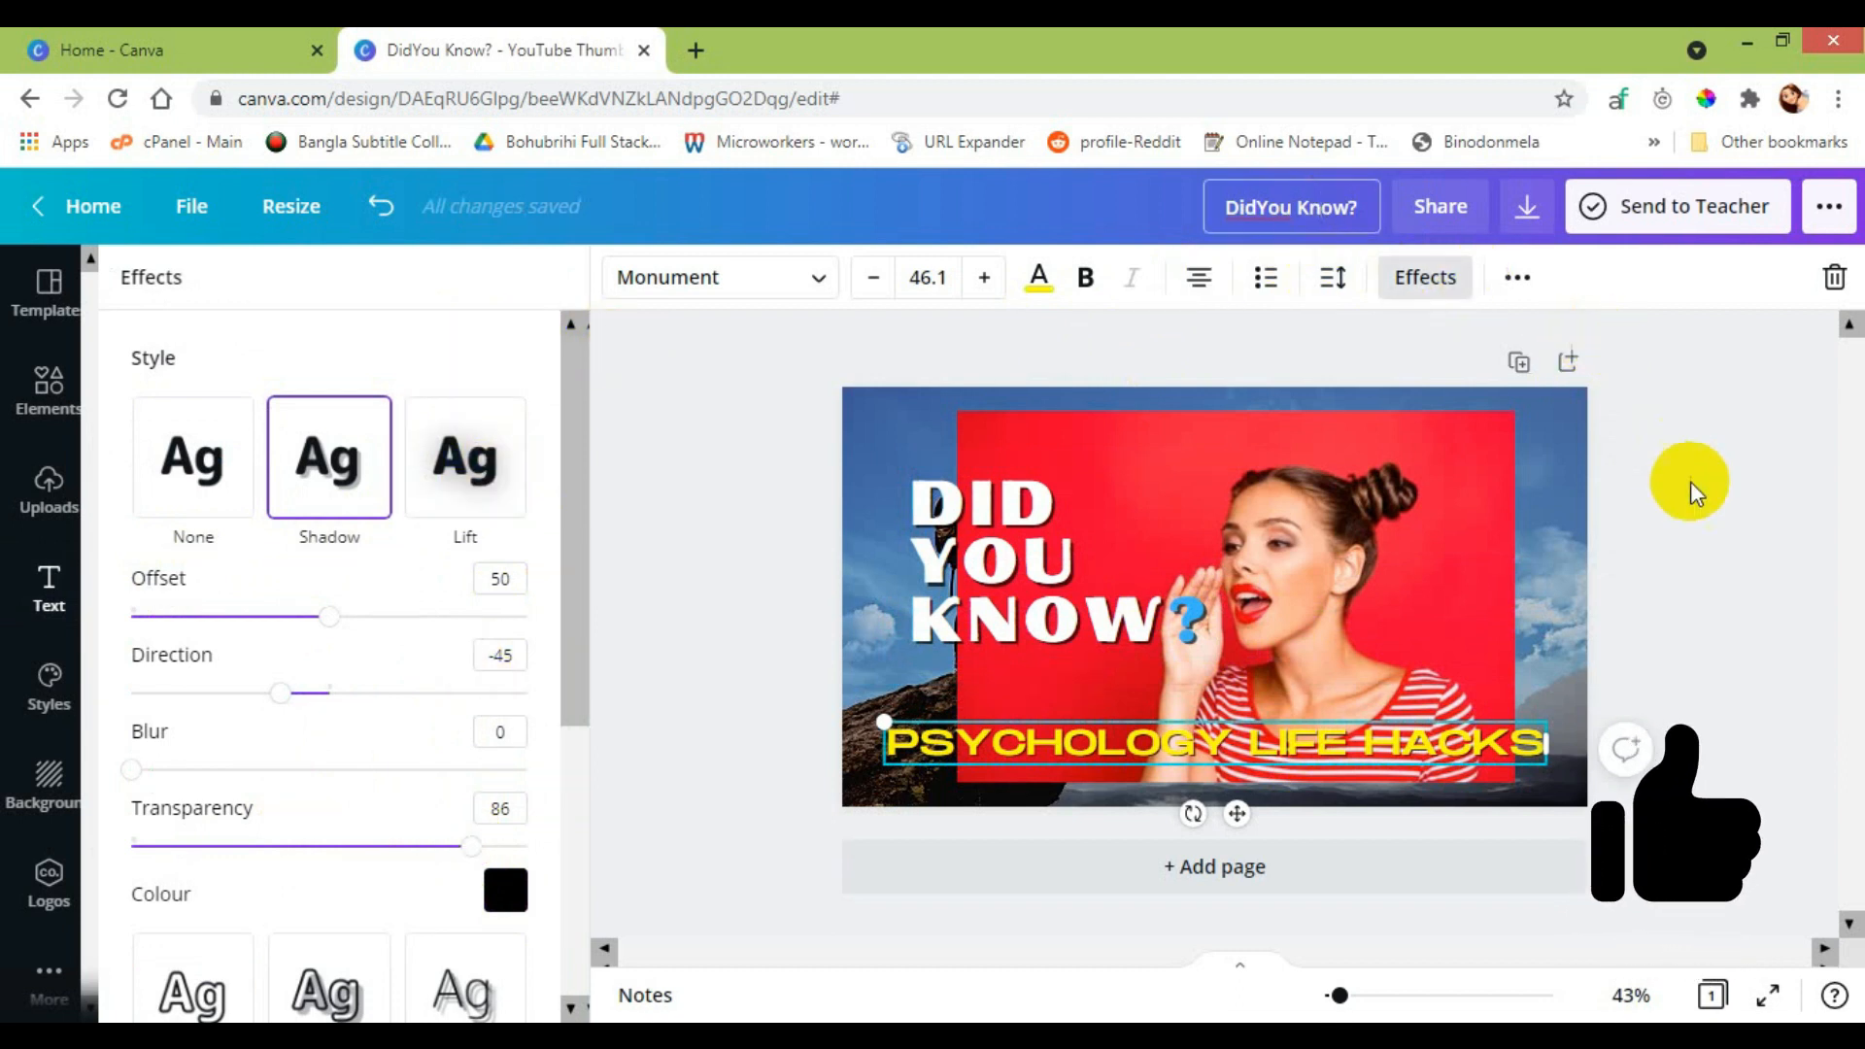
Deselect the caption text and download the finished DidYou Know? thumbnail with the file type set to JPG.
{"action": "left_click", "coordinate": [1627, 508]}
{"action": "left_click", "coordinate": [1554, 513]}
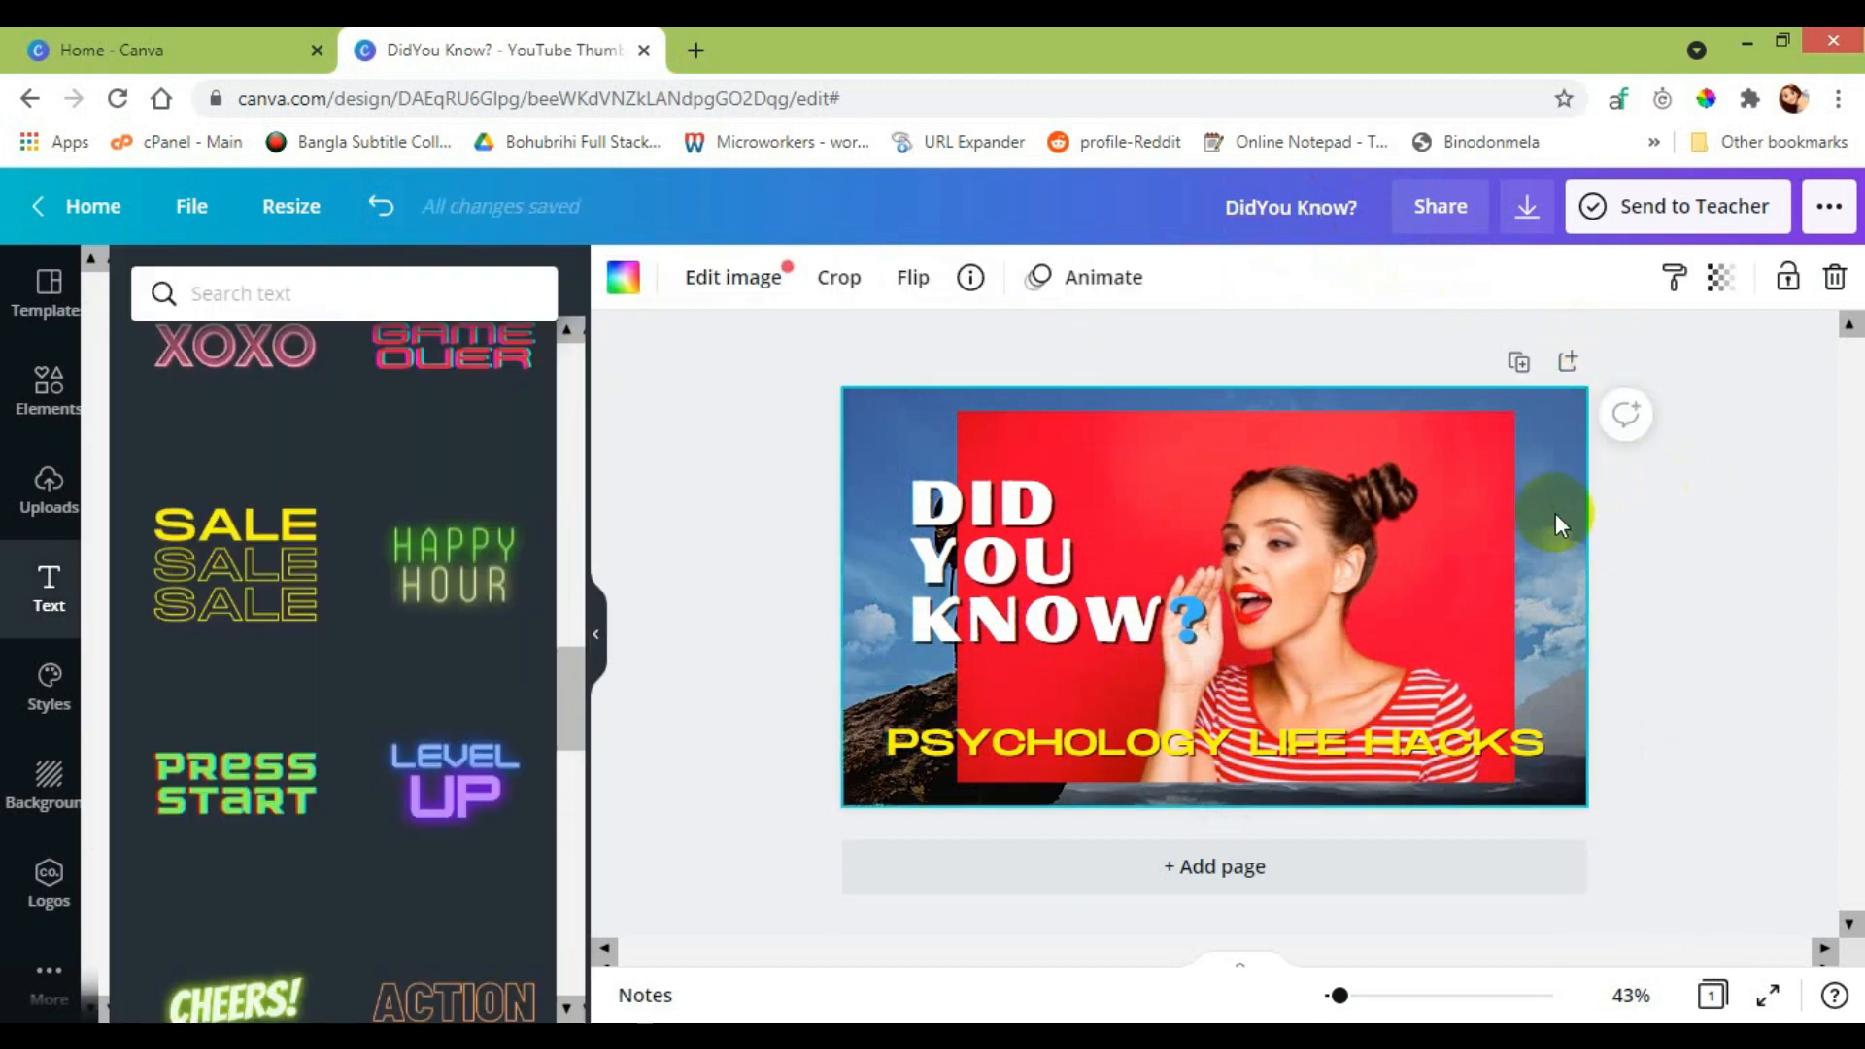
{"action": "left_click", "coordinate": [1527, 206]}
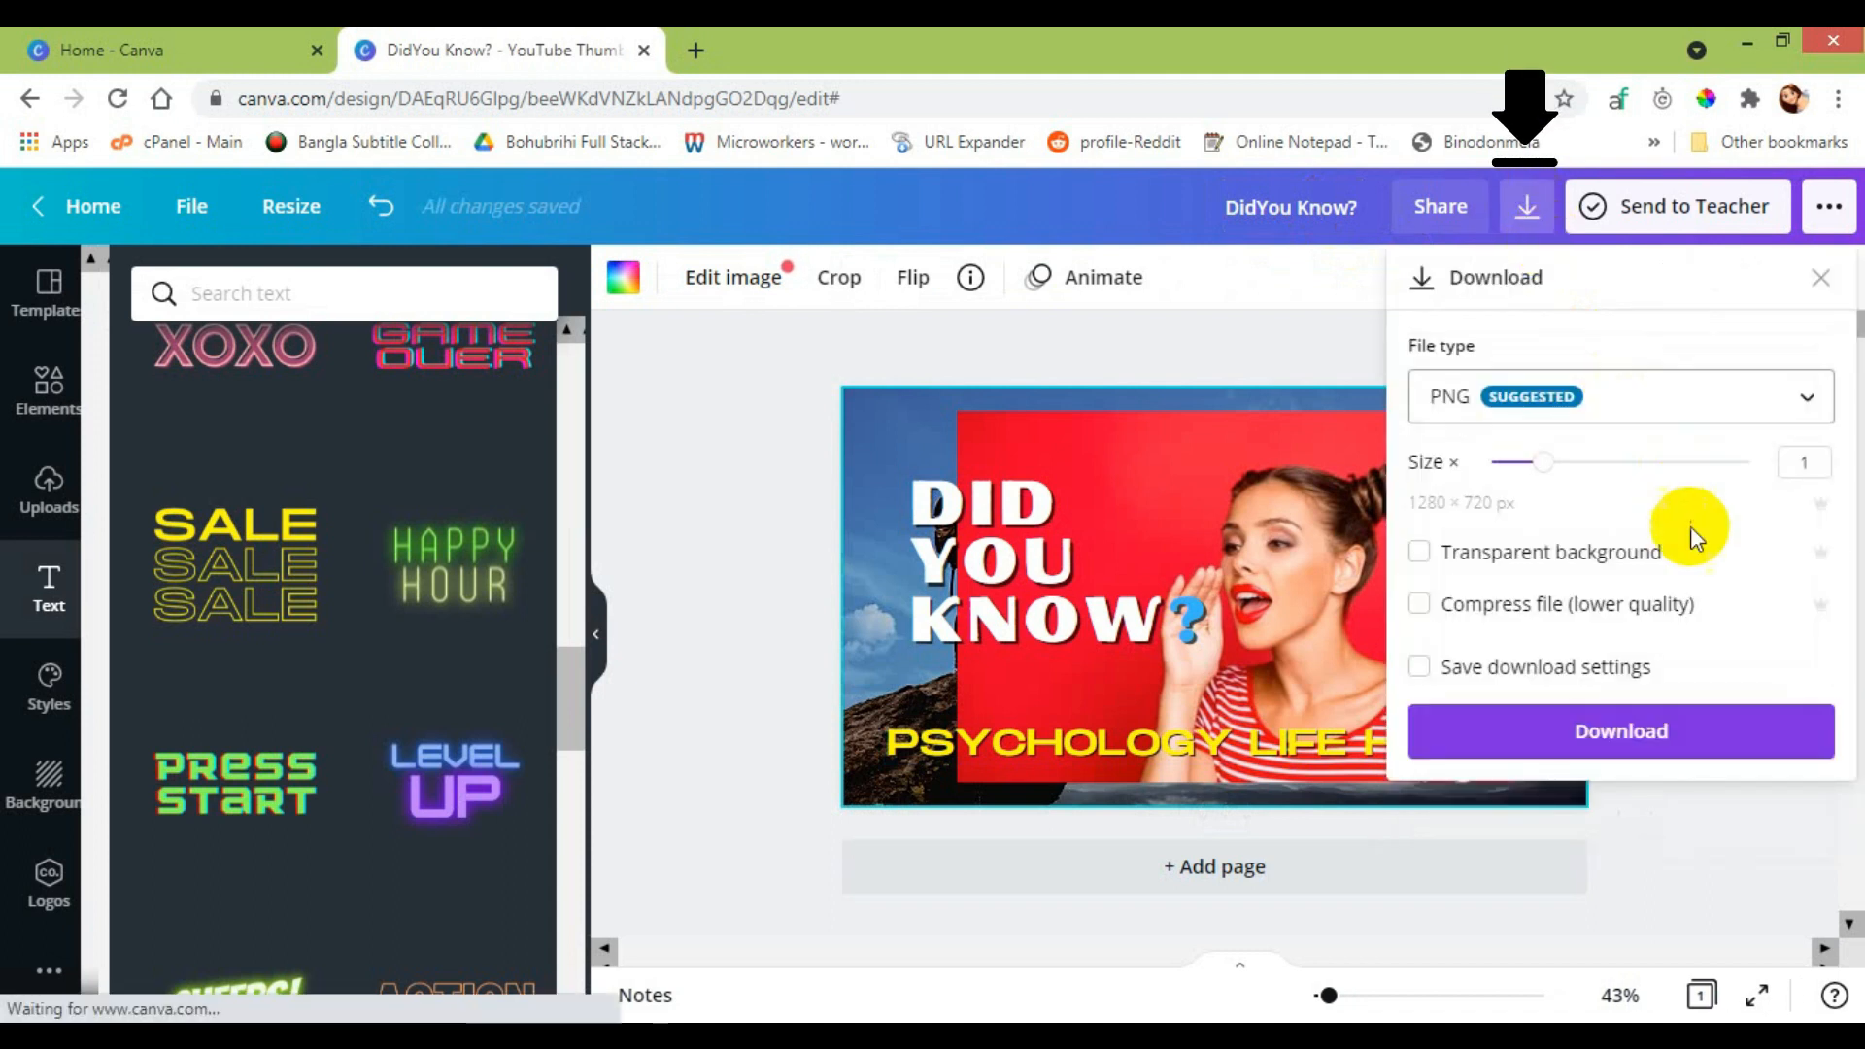
{"action": "left_click", "coordinate": [1701, 406]}
{"action": "left_click", "coordinate": [1512, 478]}
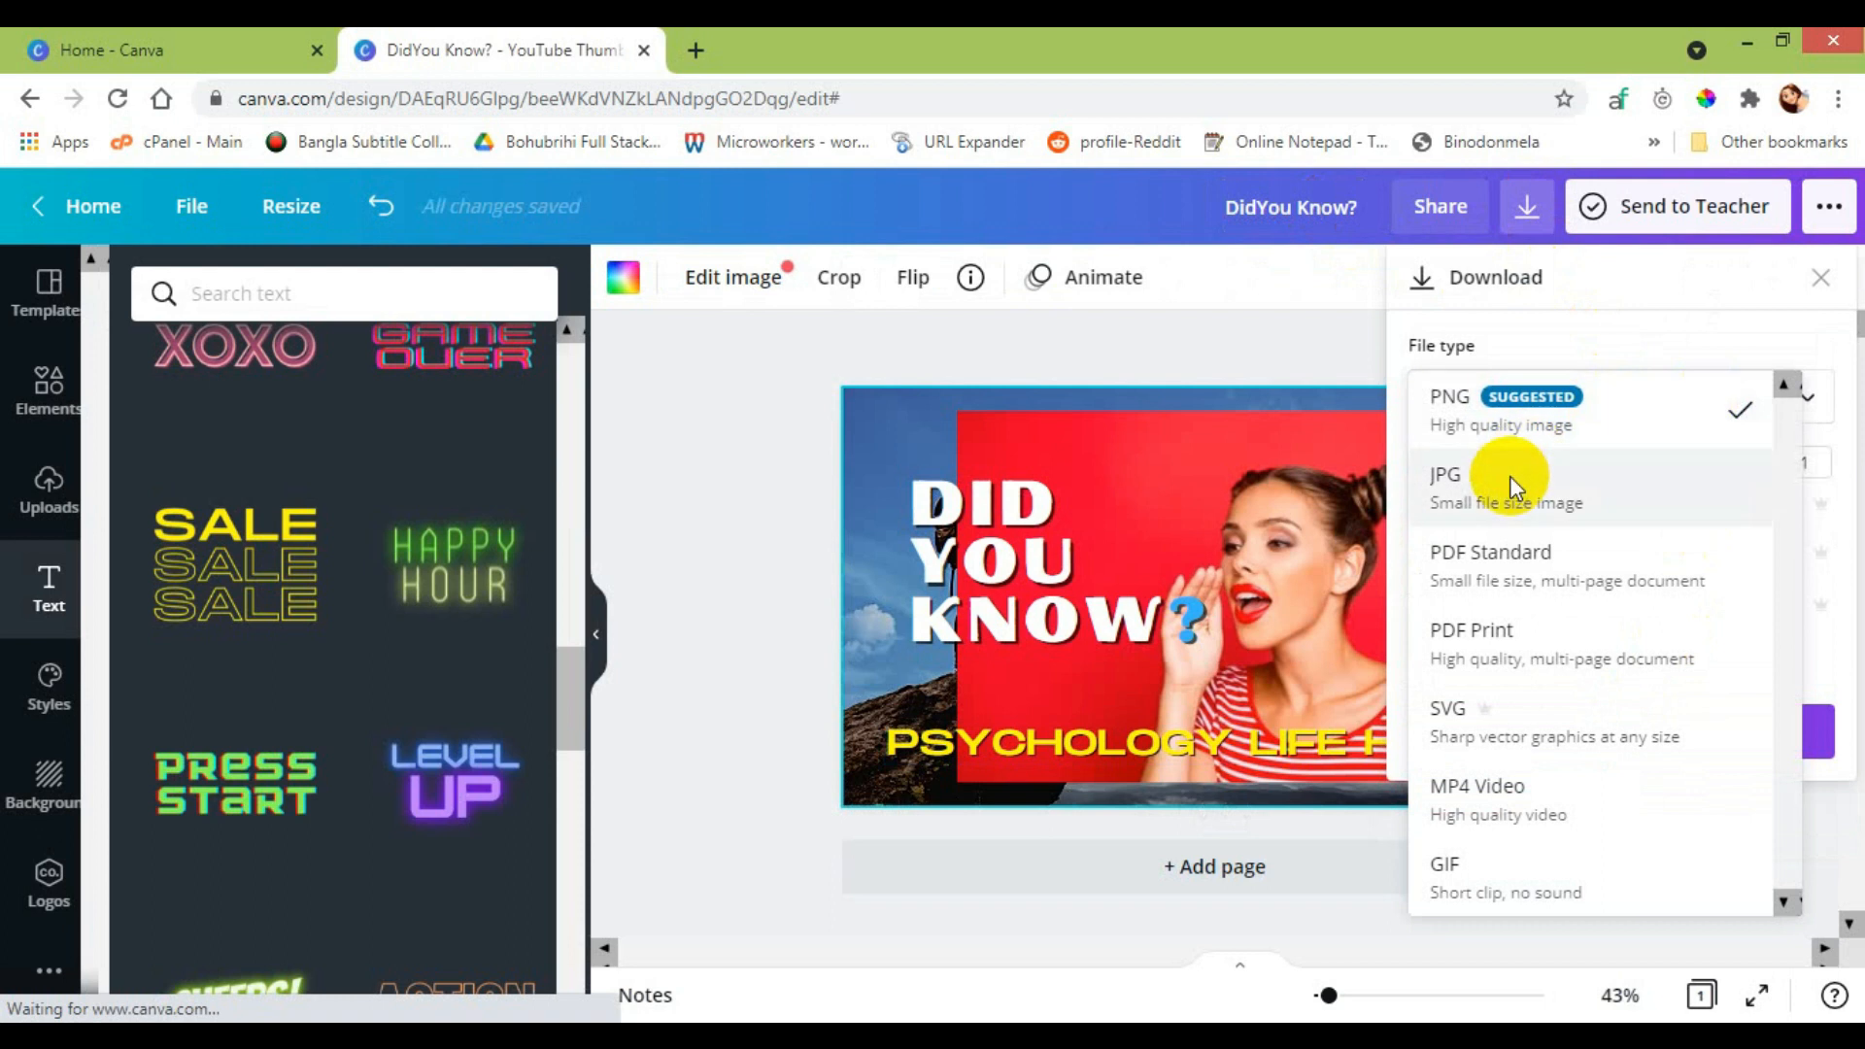
{"action": "left_click", "coordinate": [1585, 387]}
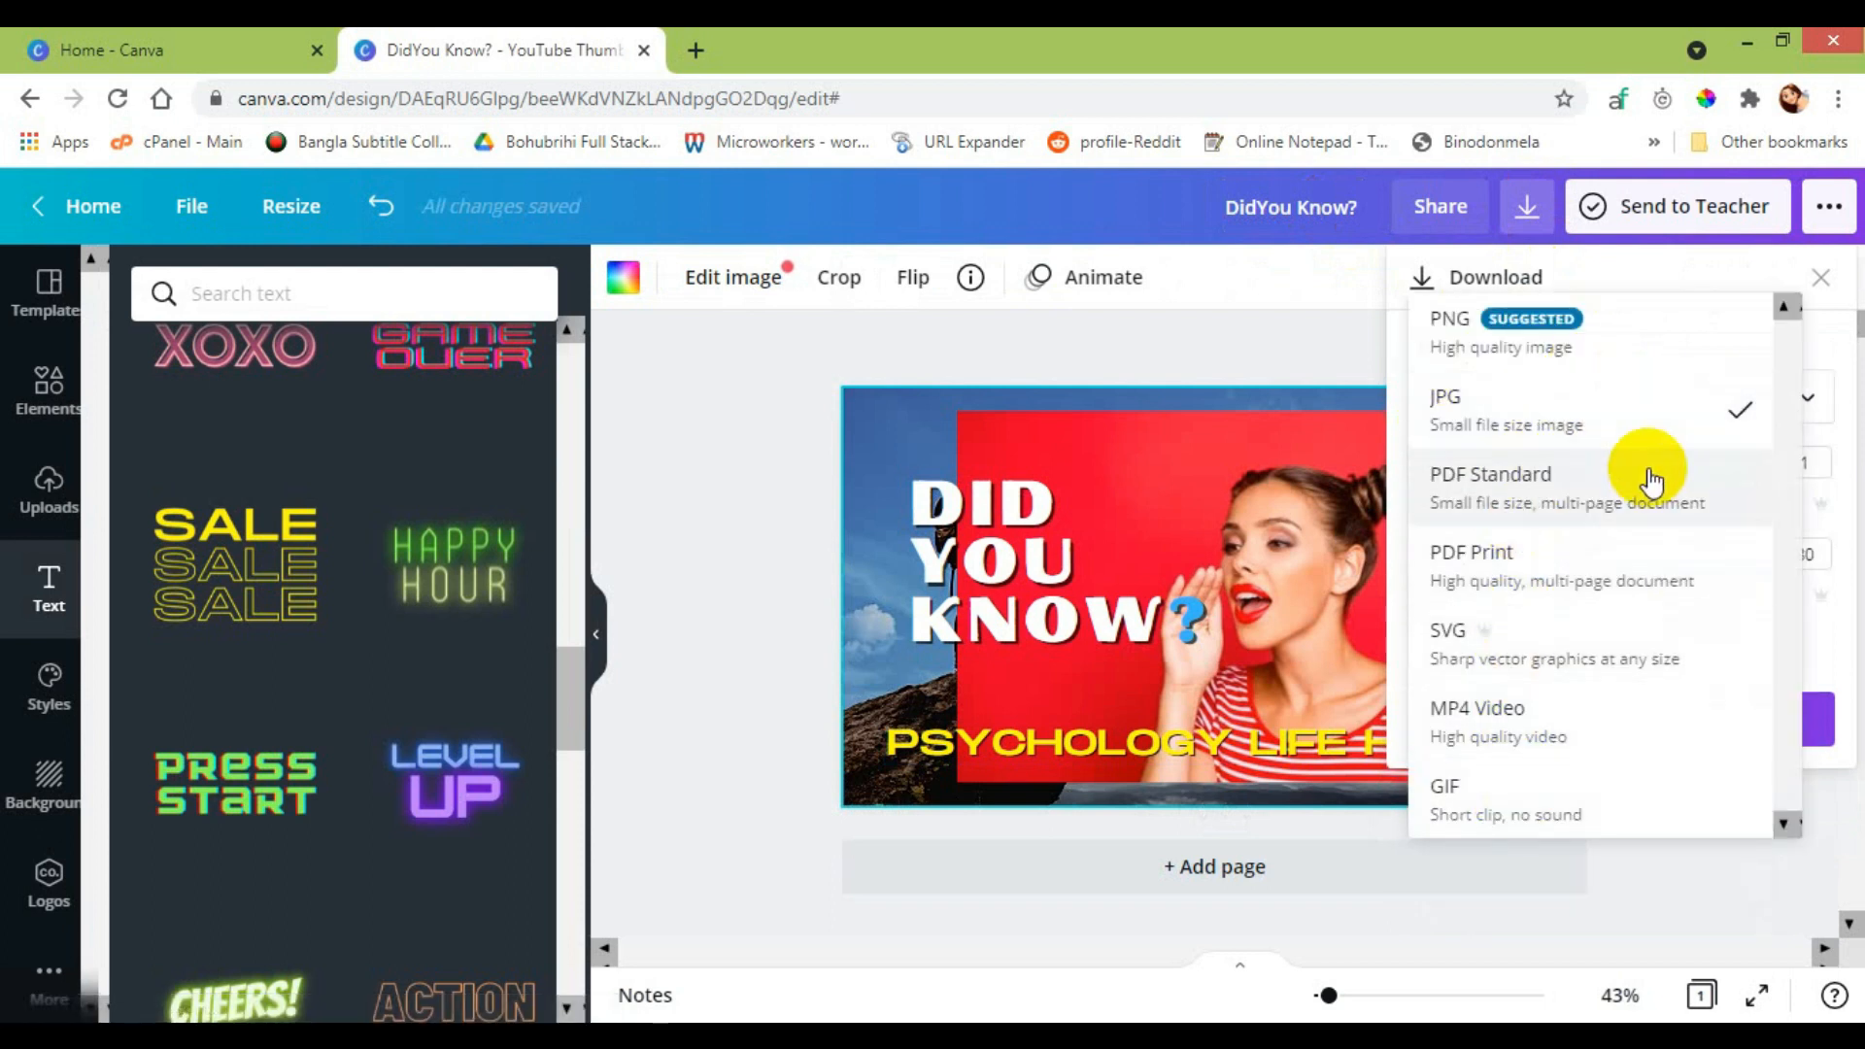
{"action": "left_click", "coordinate": [1548, 406]}
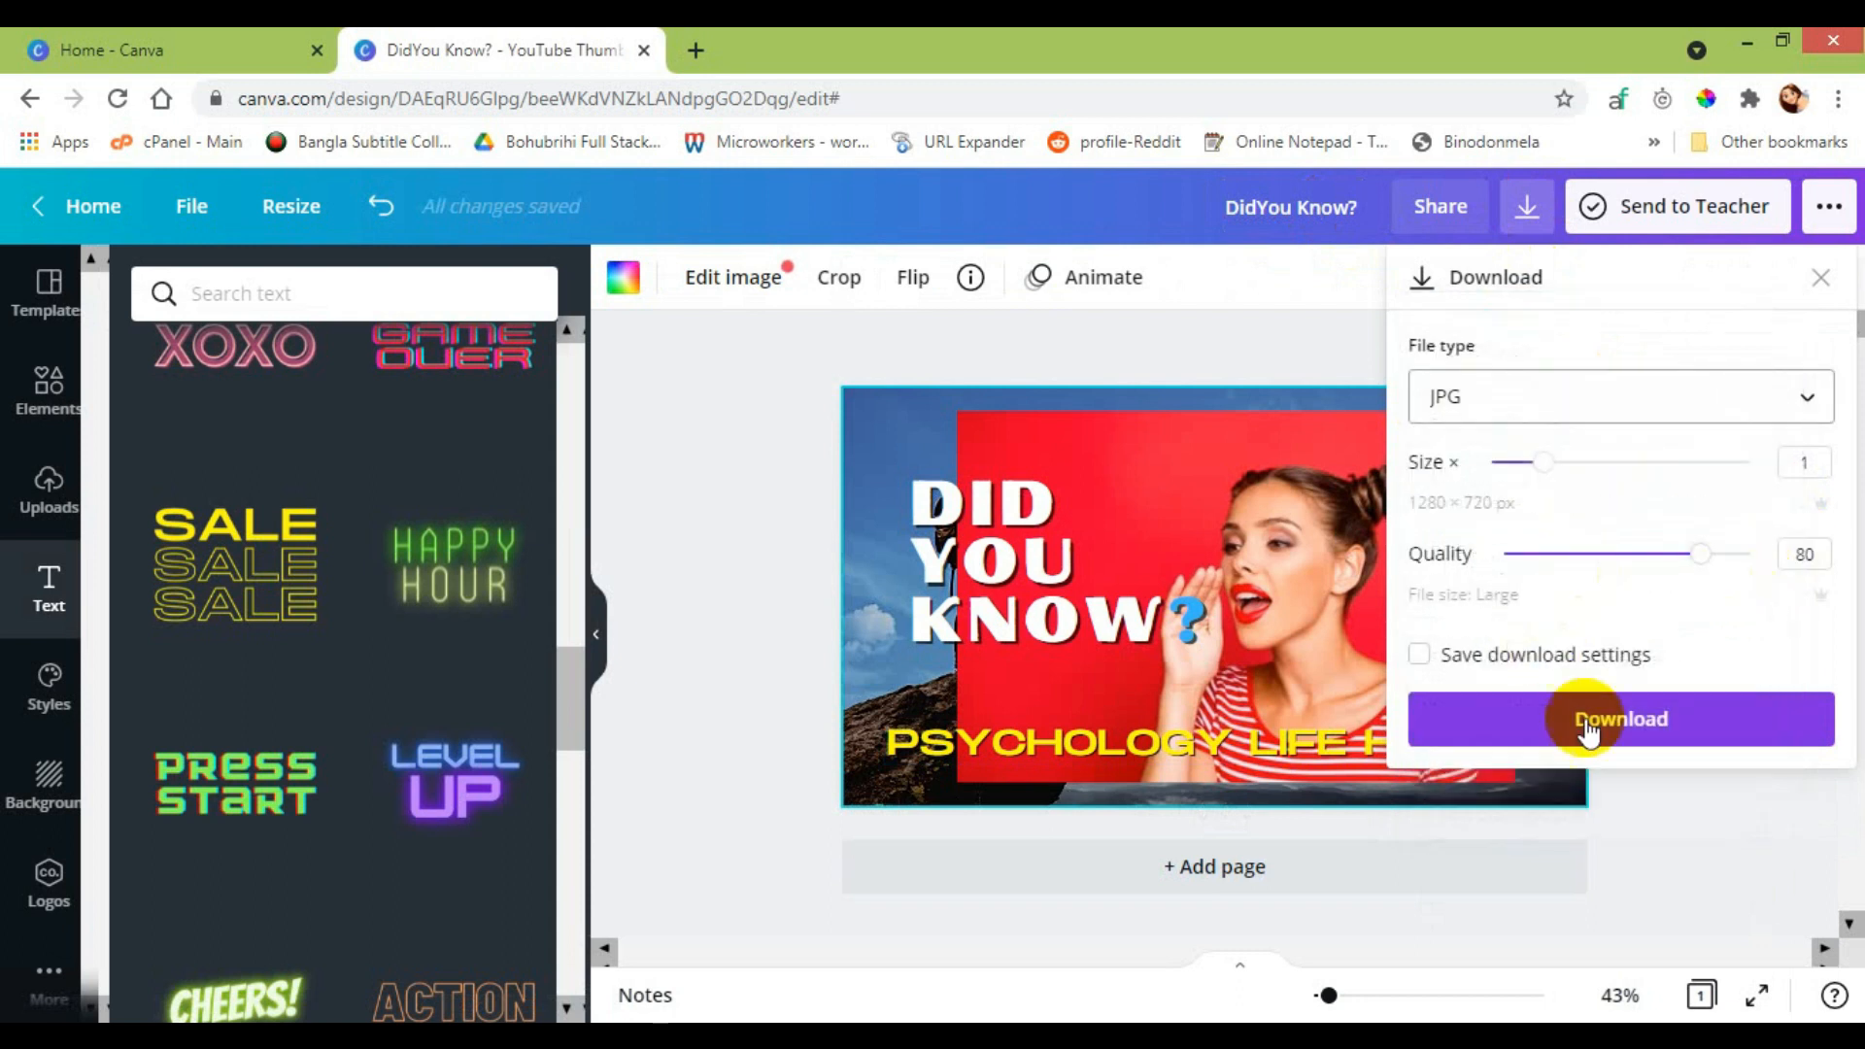
{"action": "left_click", "coordinate": [1618, 734]}
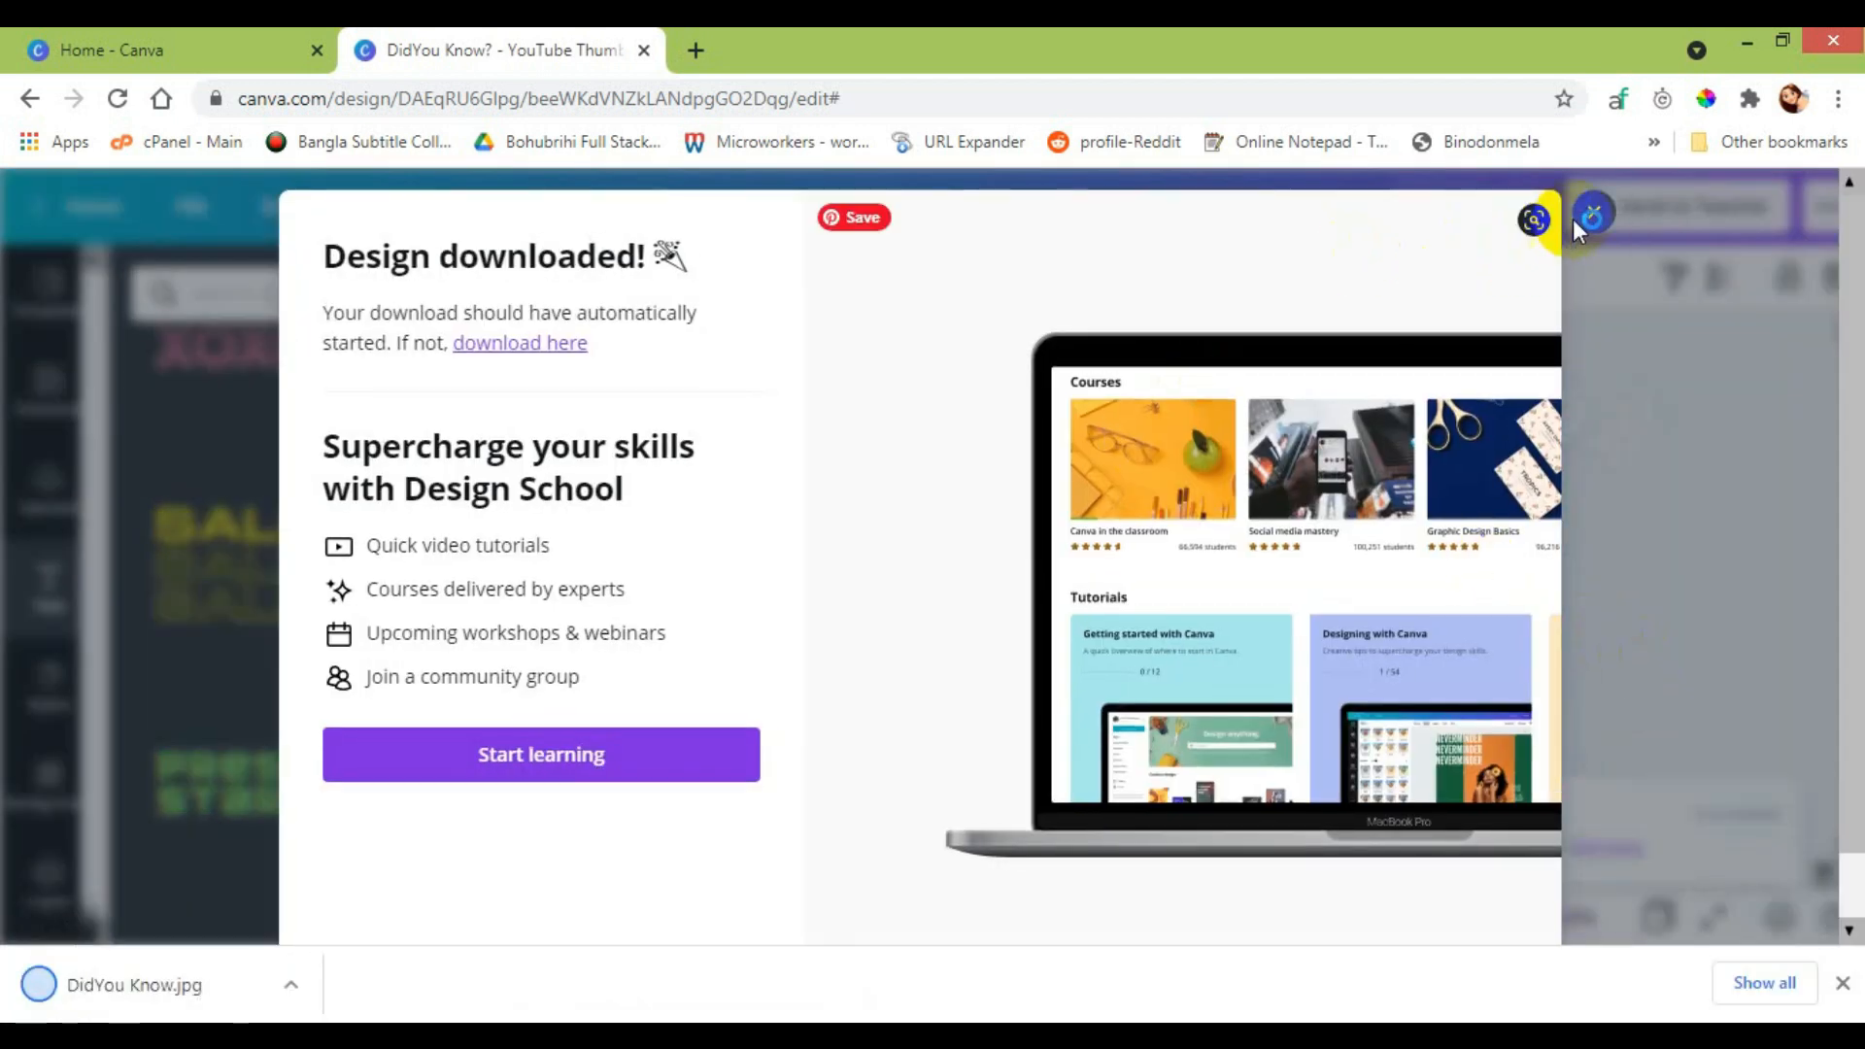
{"action": "left_click", "coordinate": [1591, 214]}
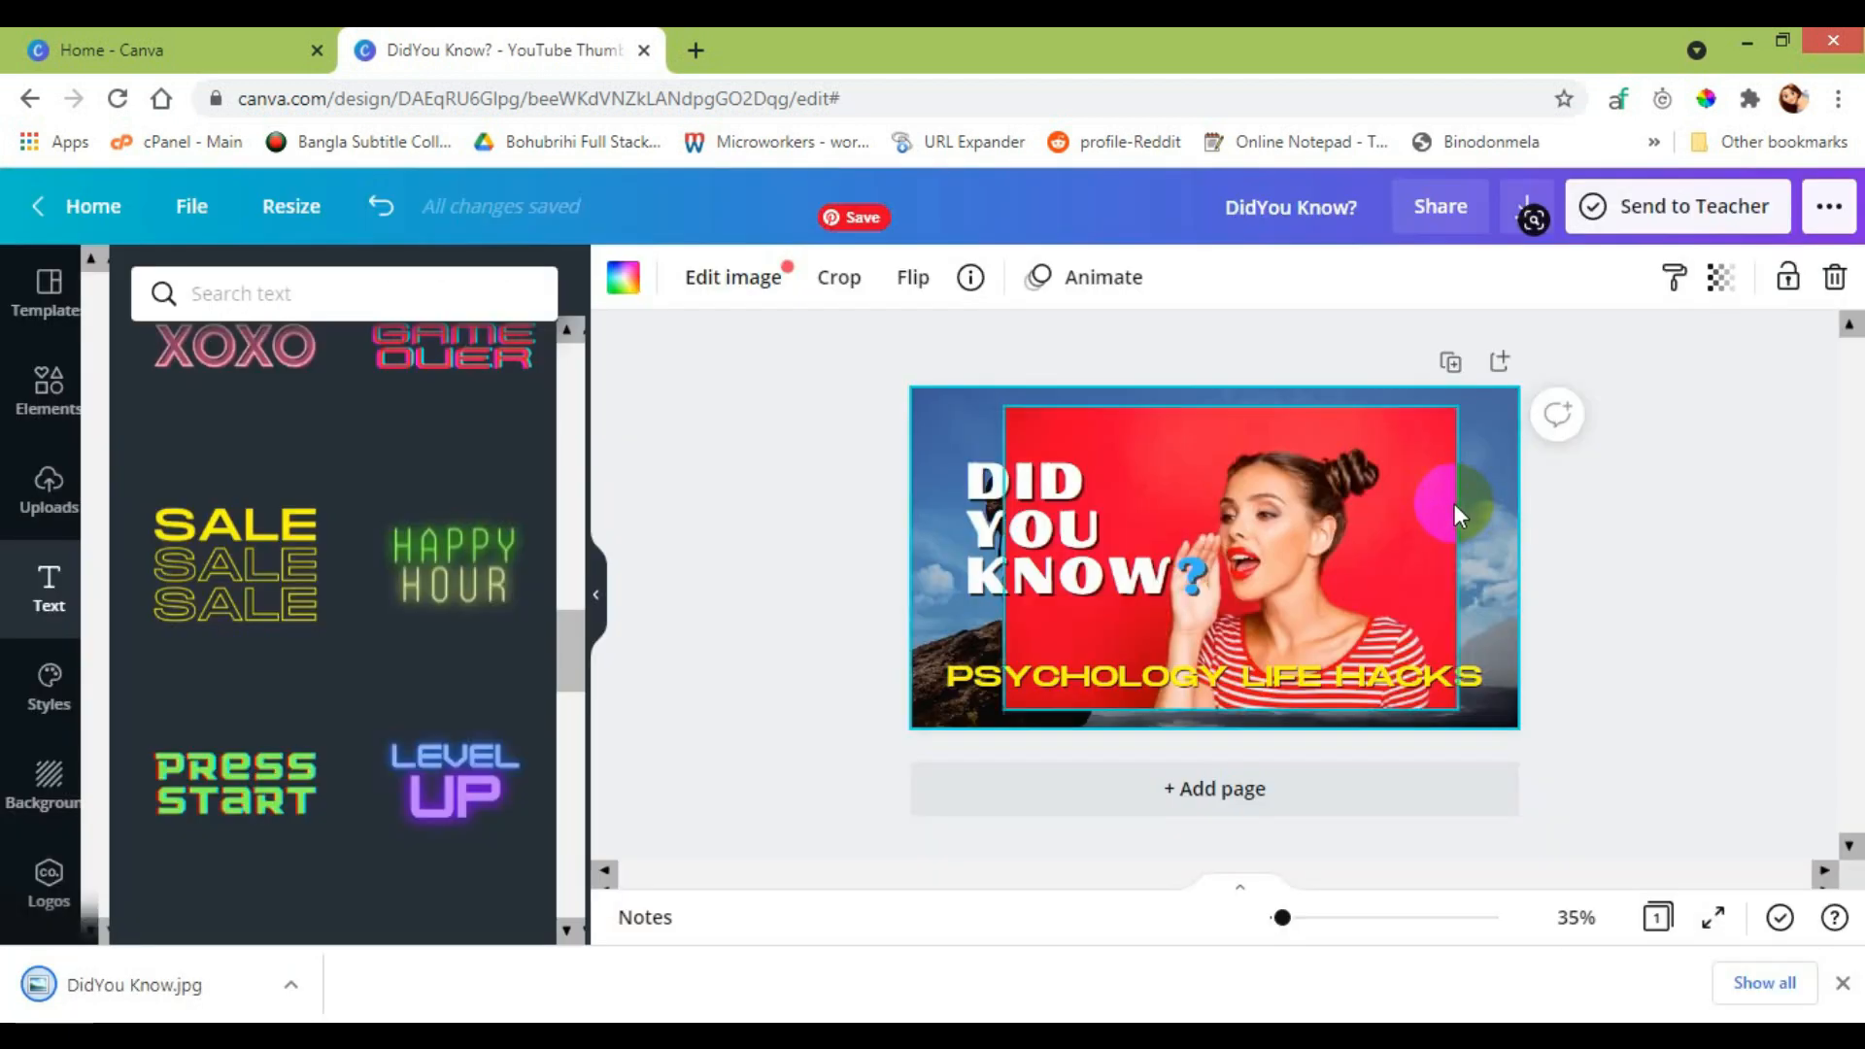
Open the downloaded DidYou Know.jpg in Windows Photo Viewer to check the exported thumbnail.
{"action": "left_click", "coordinate": [207, 981]}
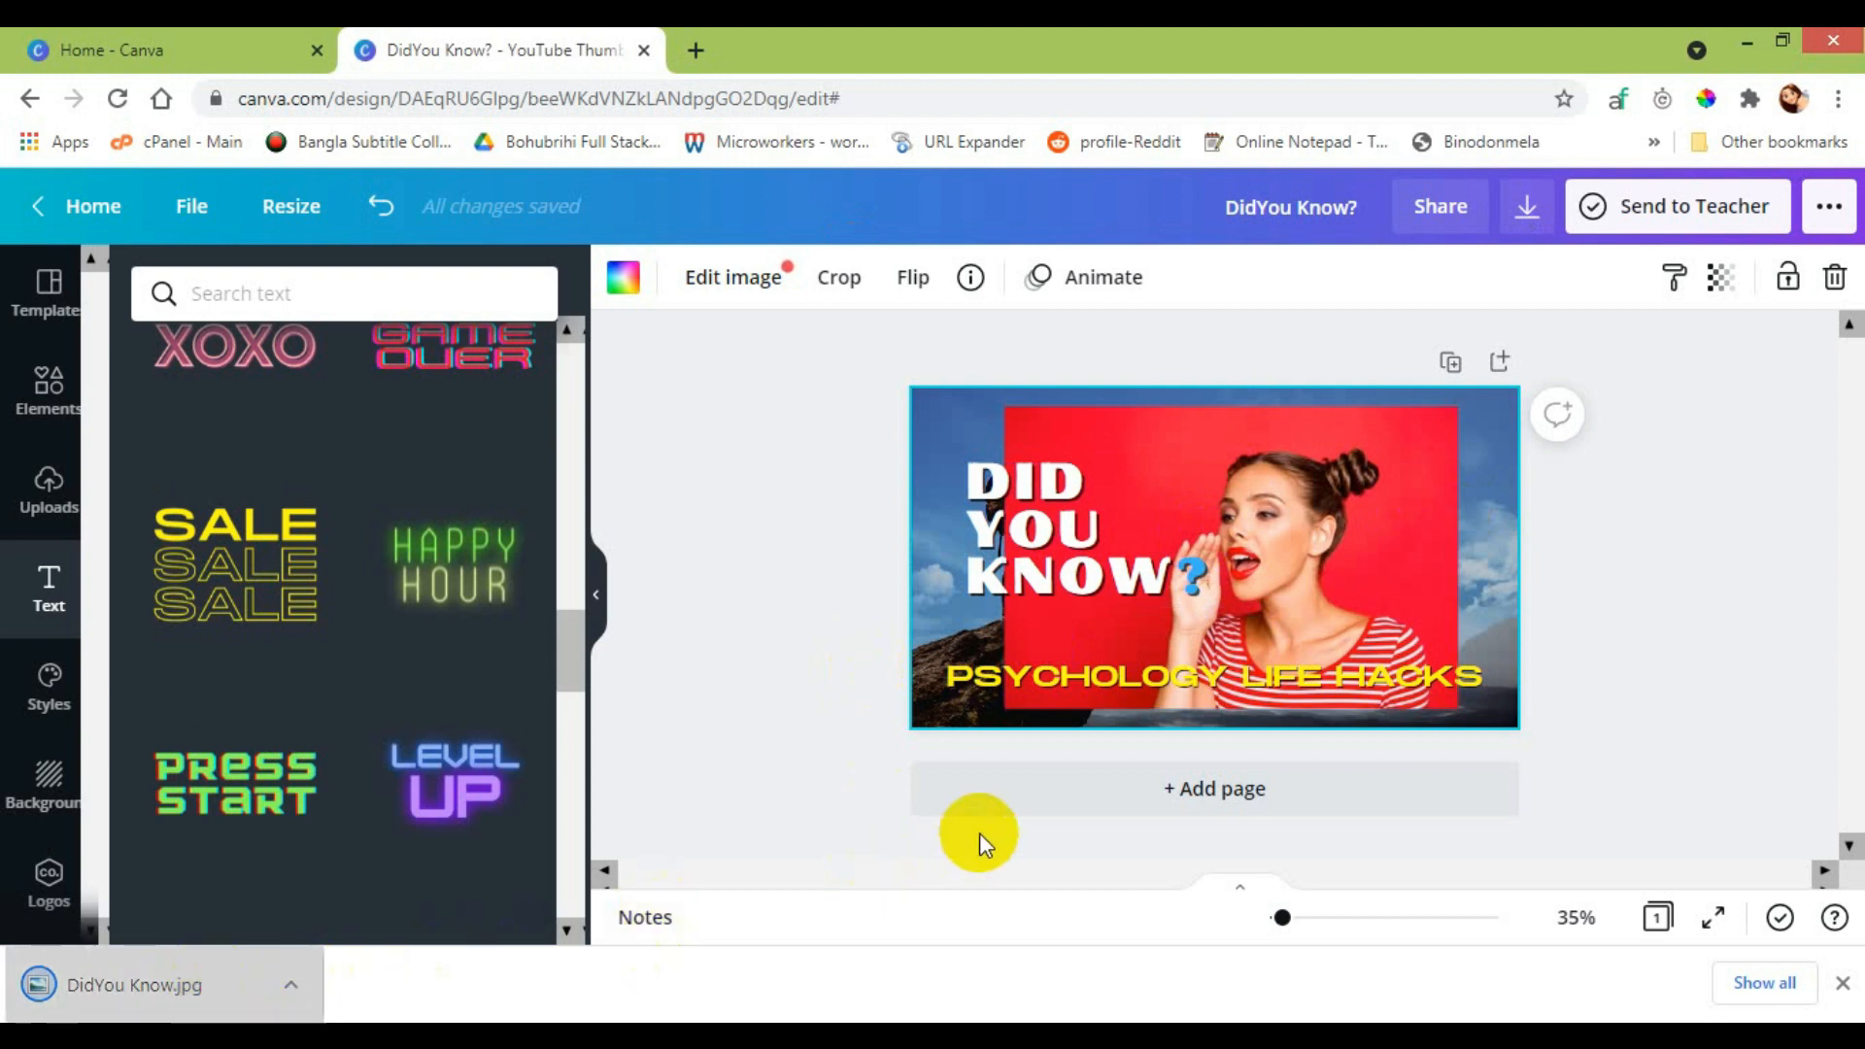
{"action": "left_click", "coordinate": [253, 971]}
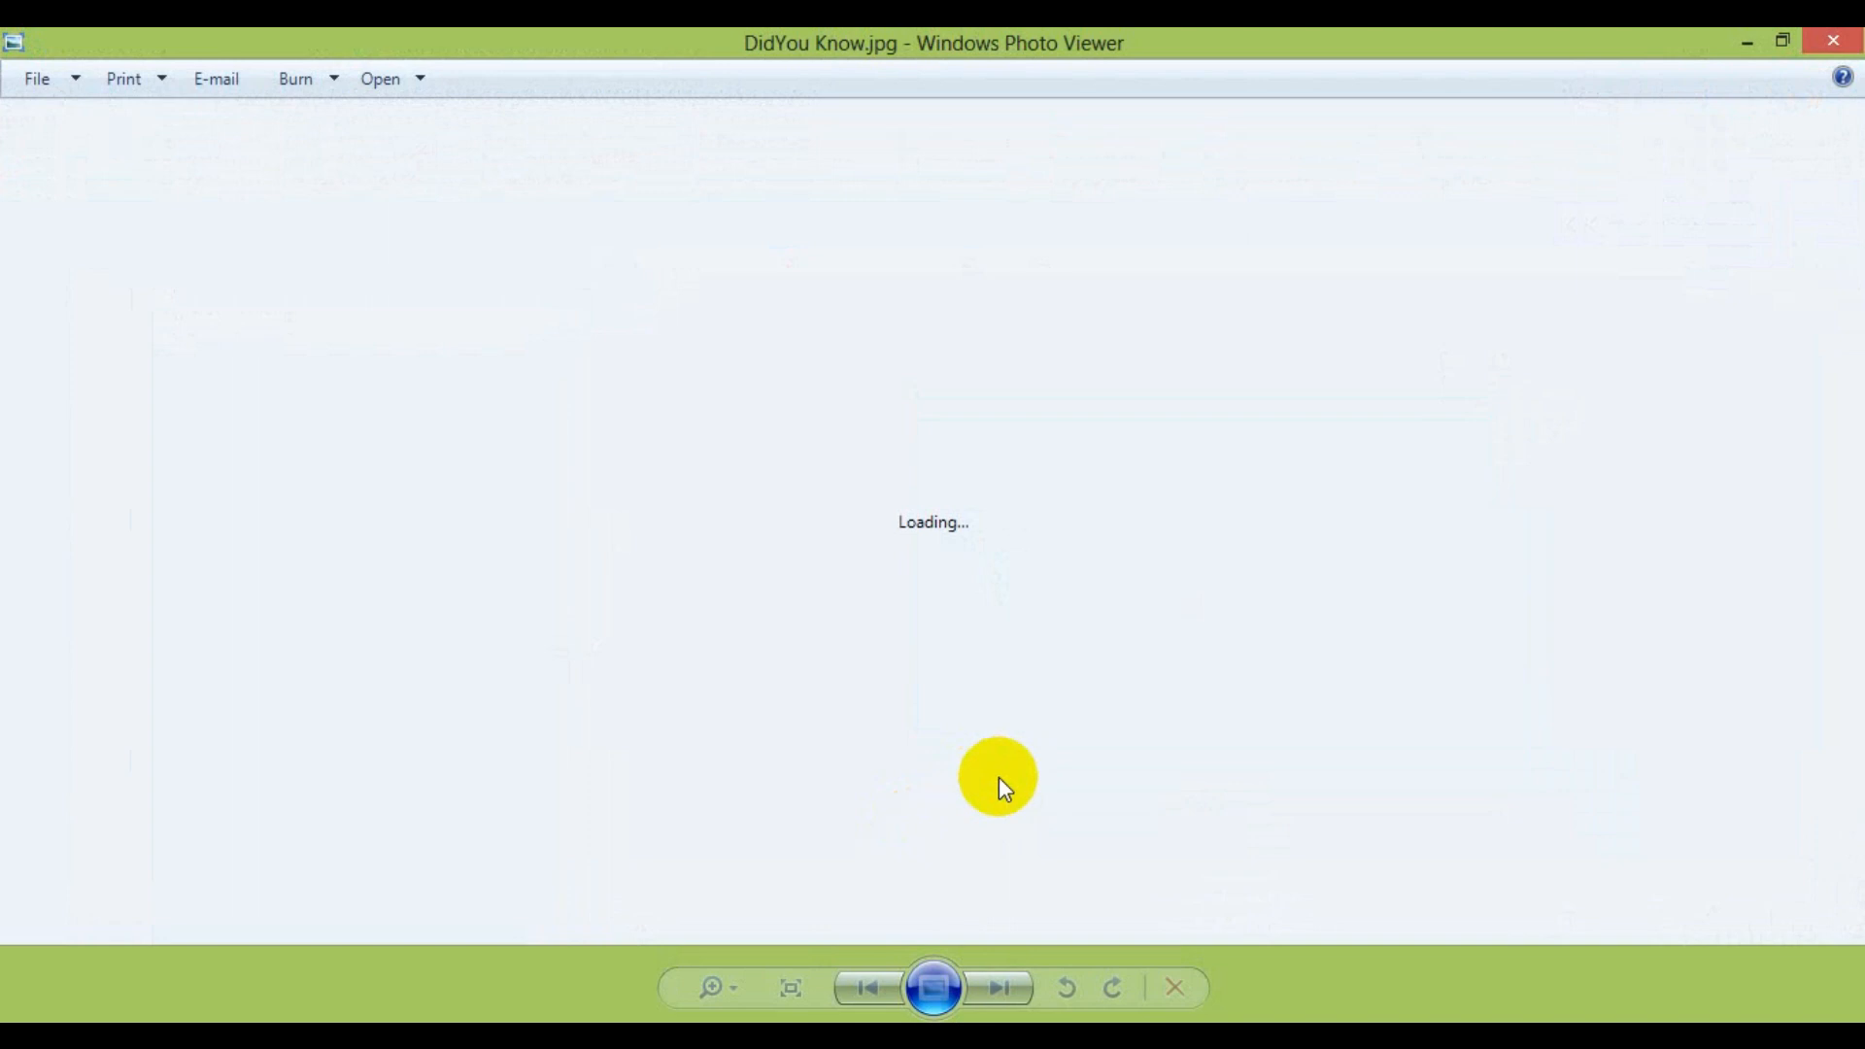